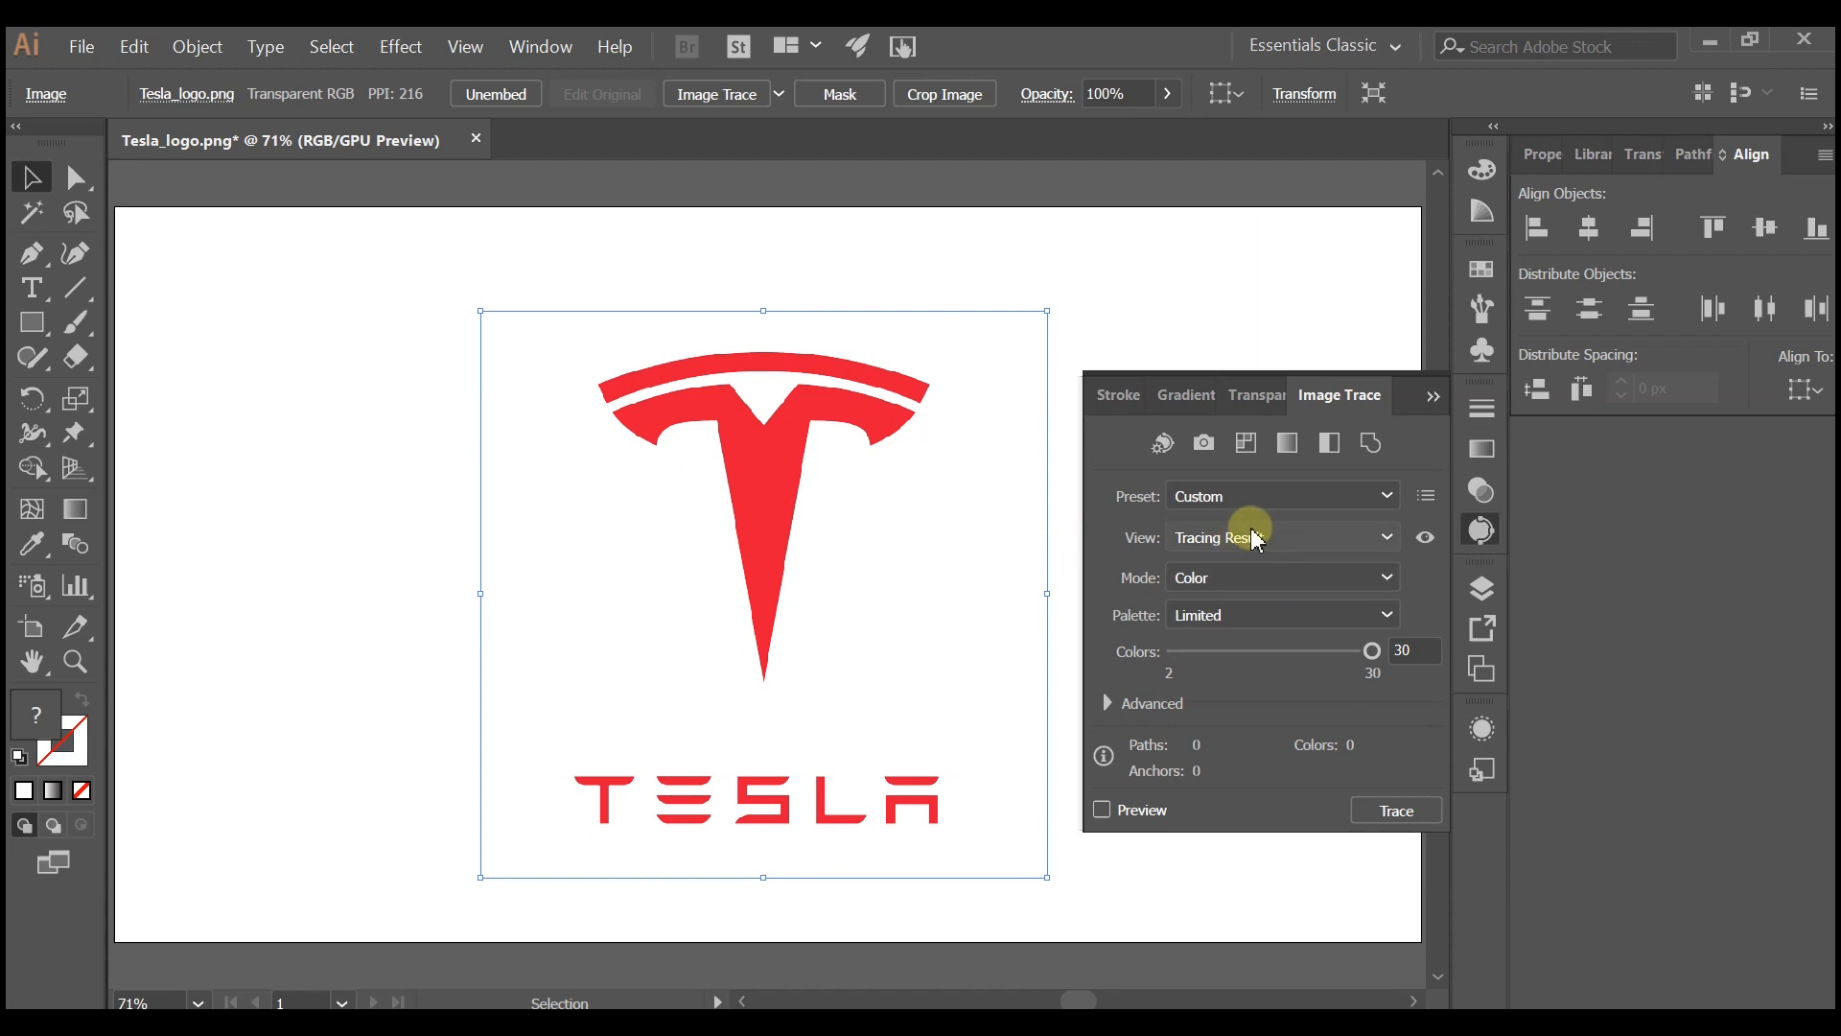
Step: Trace the Tesla logo image with the current 30-color settings and expand the tracing result into paths
left_click(1385, 813)
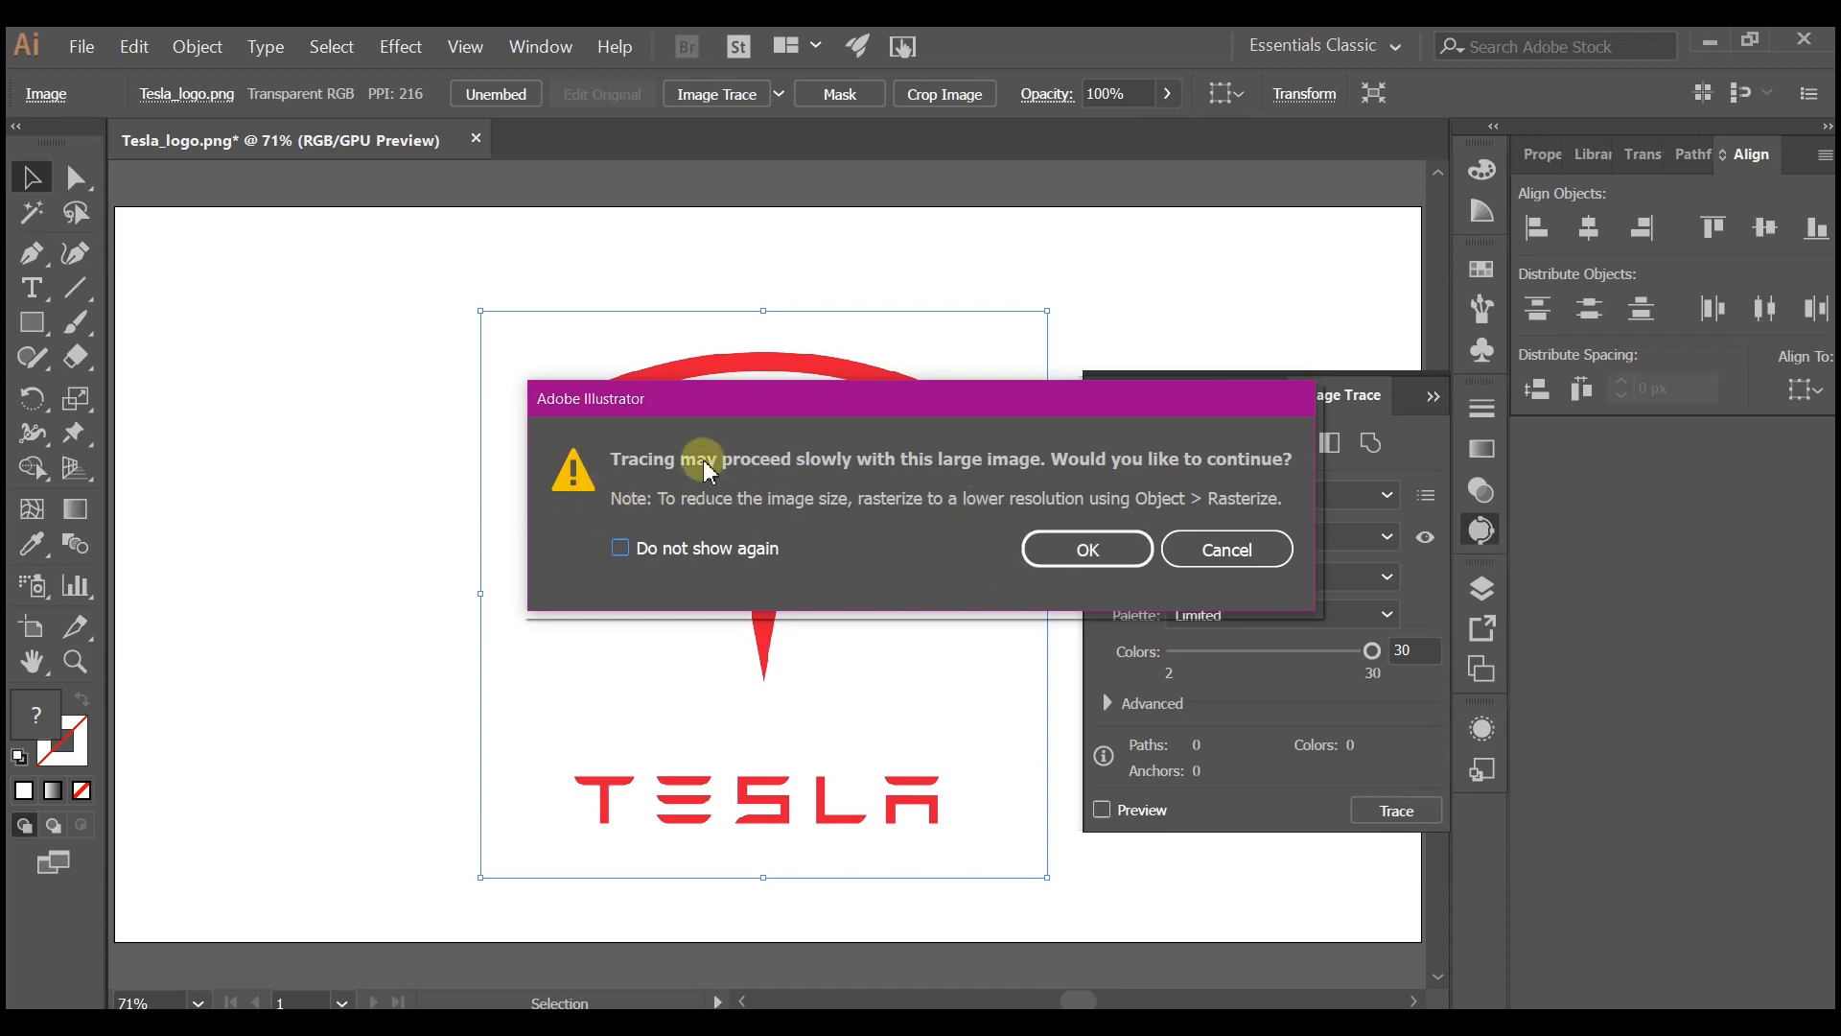
left_click(1074, 548)
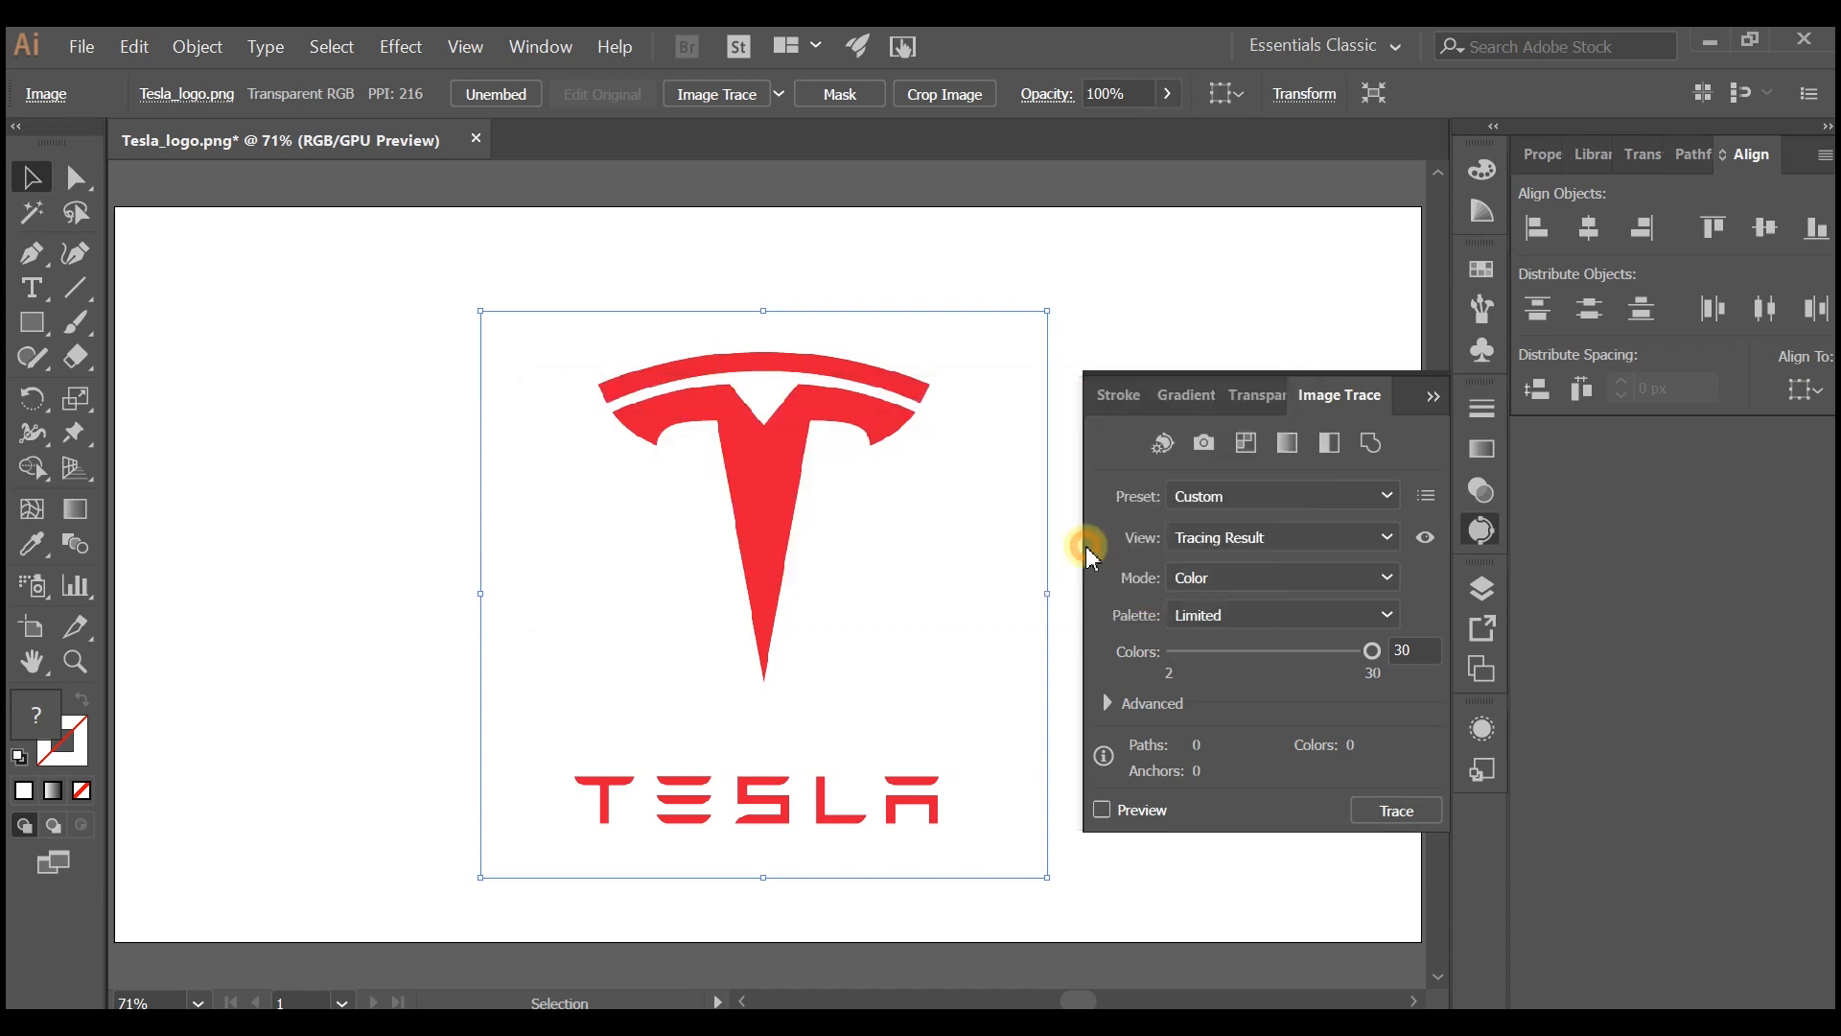
left_click(179, 57)
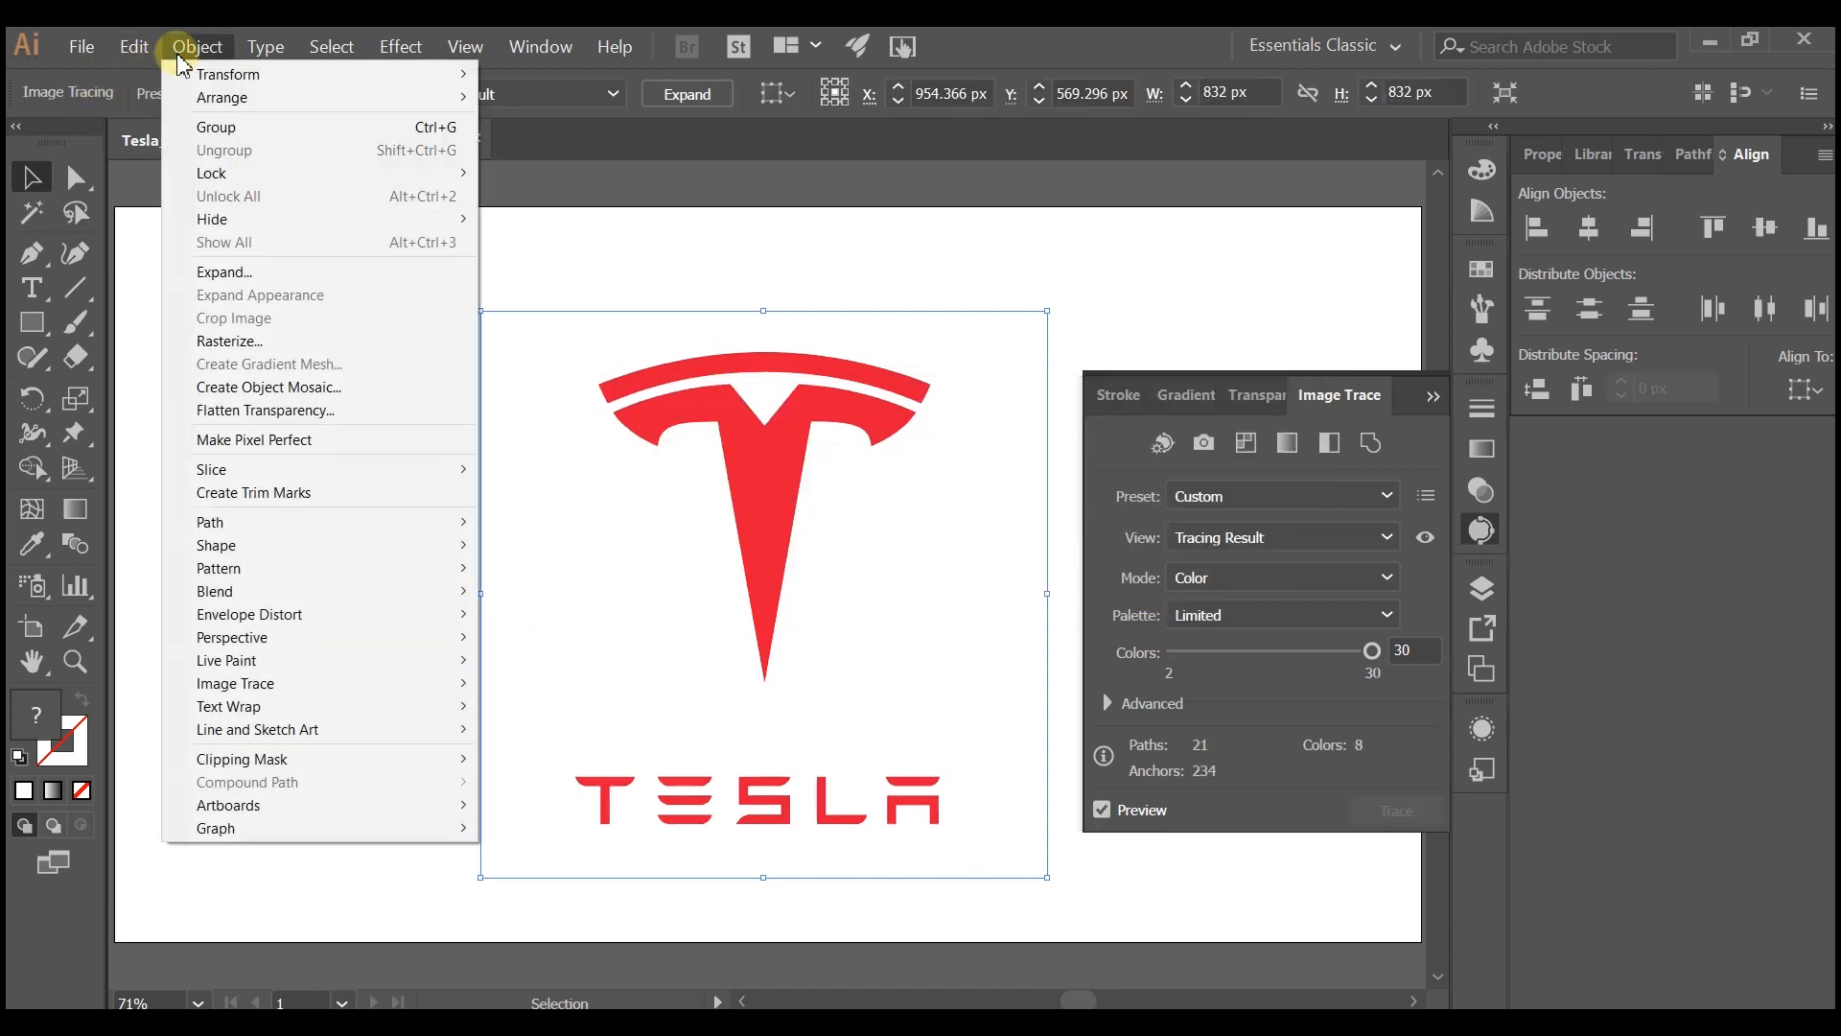
mouse_move(307, 698)
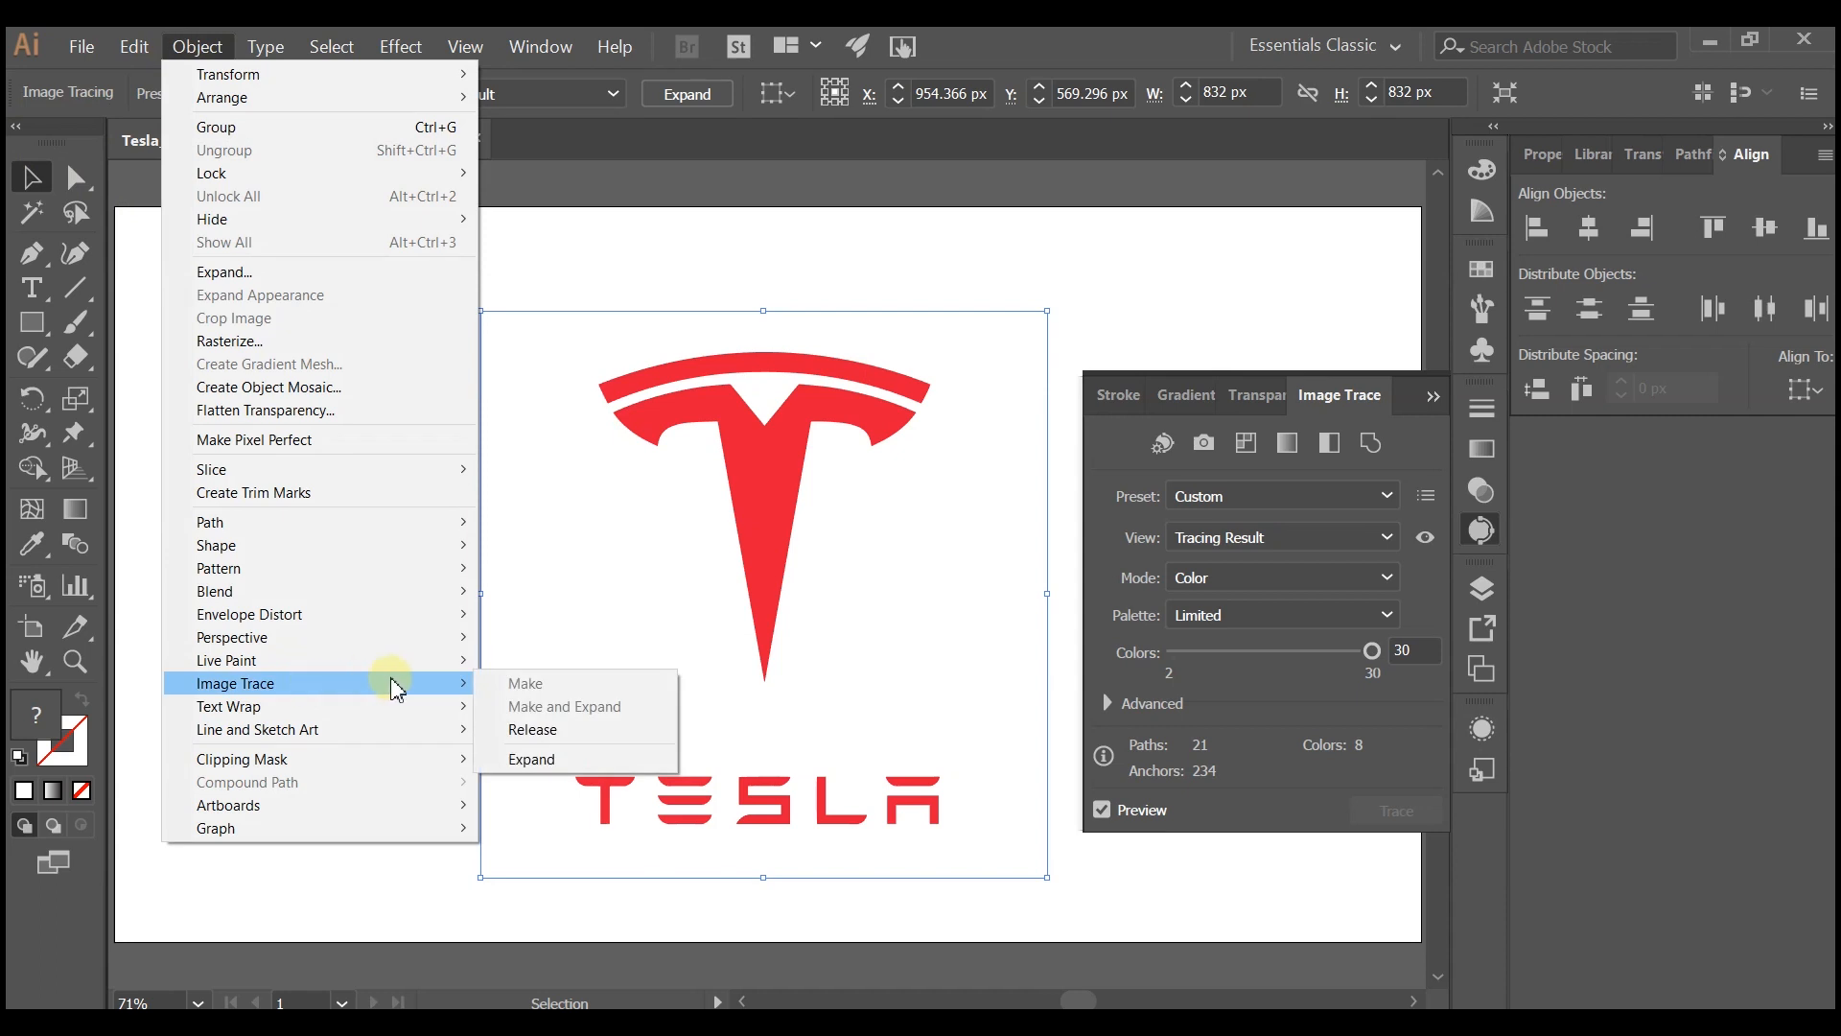
left_click(530, 760)
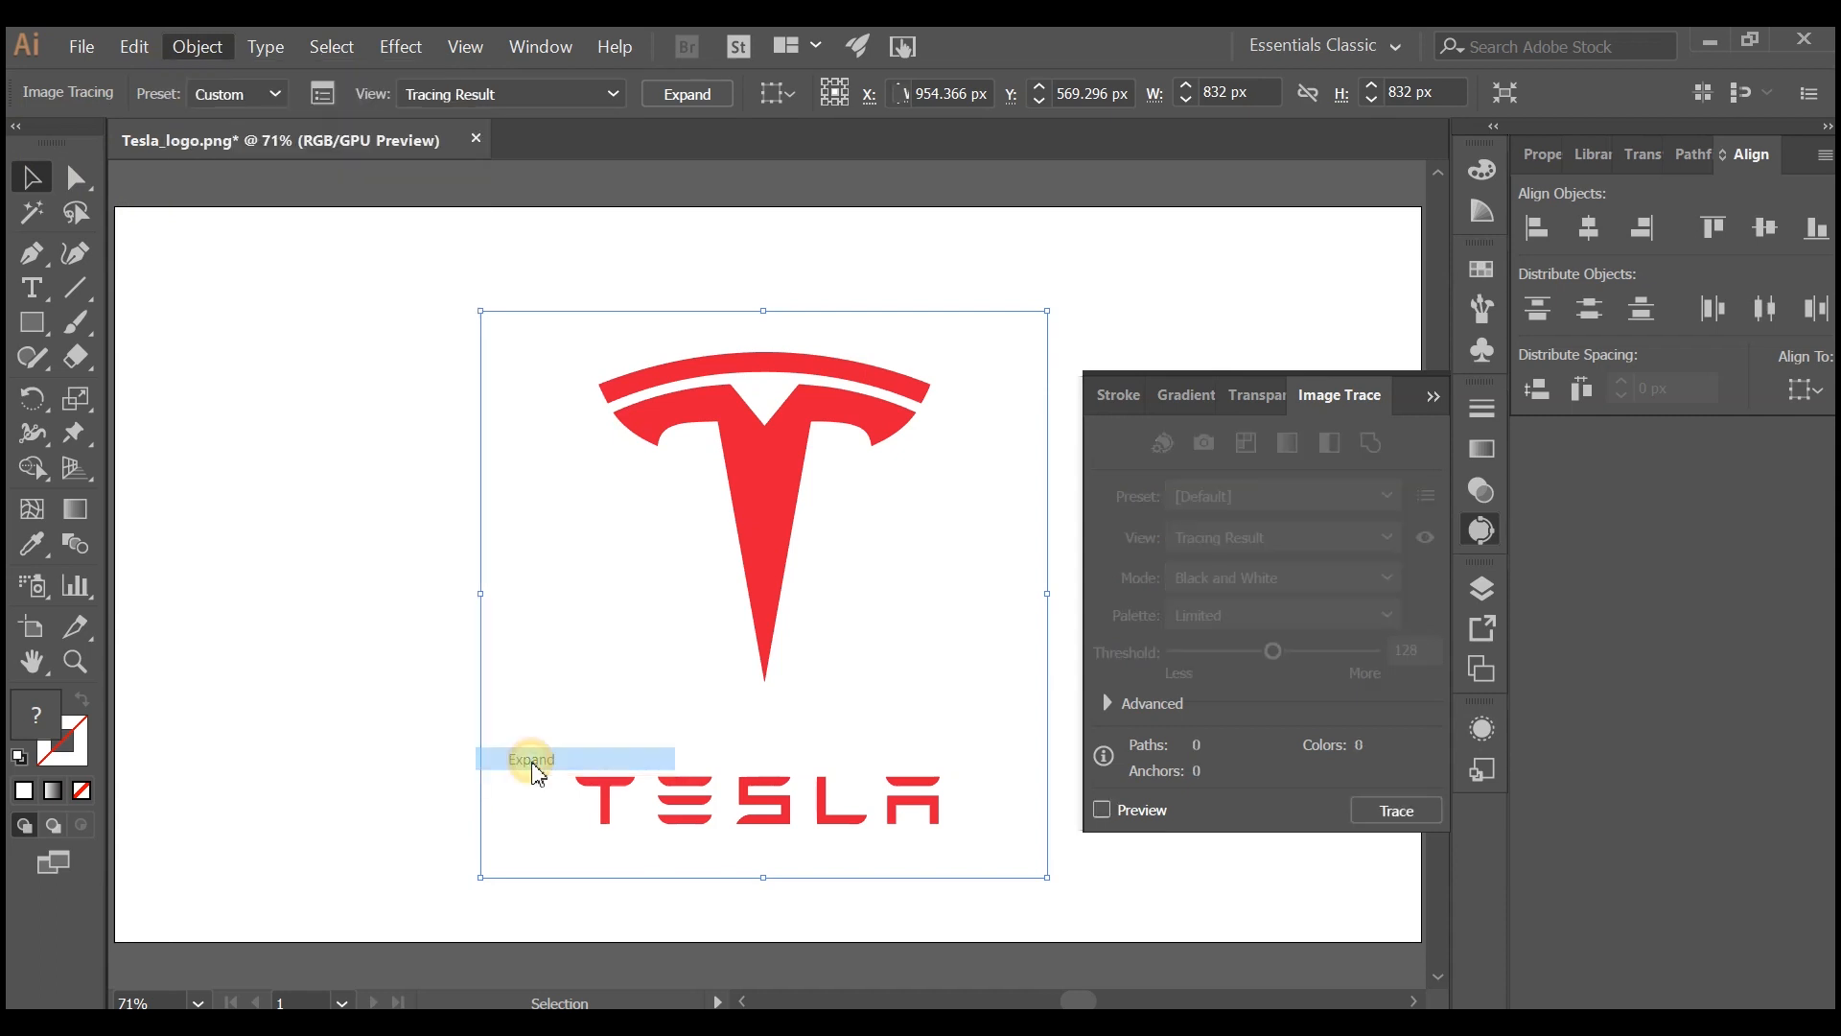
Step: Delete the white background compound path from the expanded logo group in Layer 1
left_click(1482, 590)
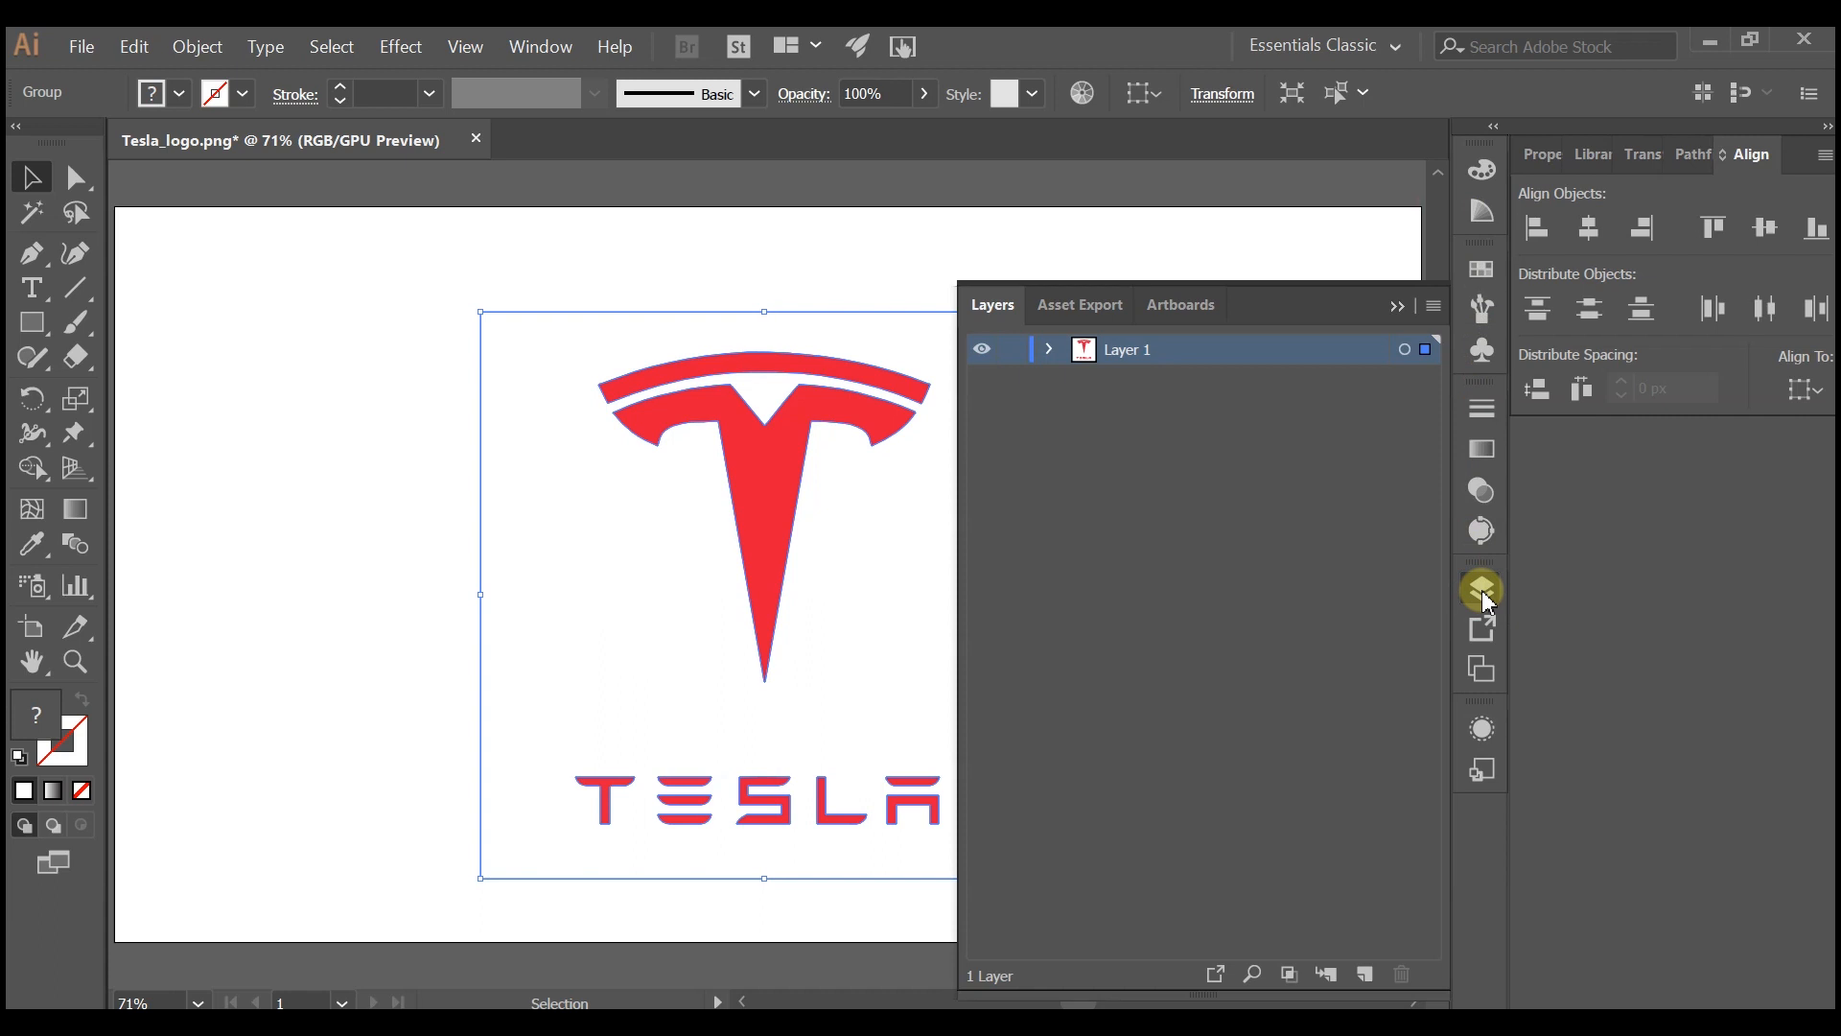
left_click(1049, 349)
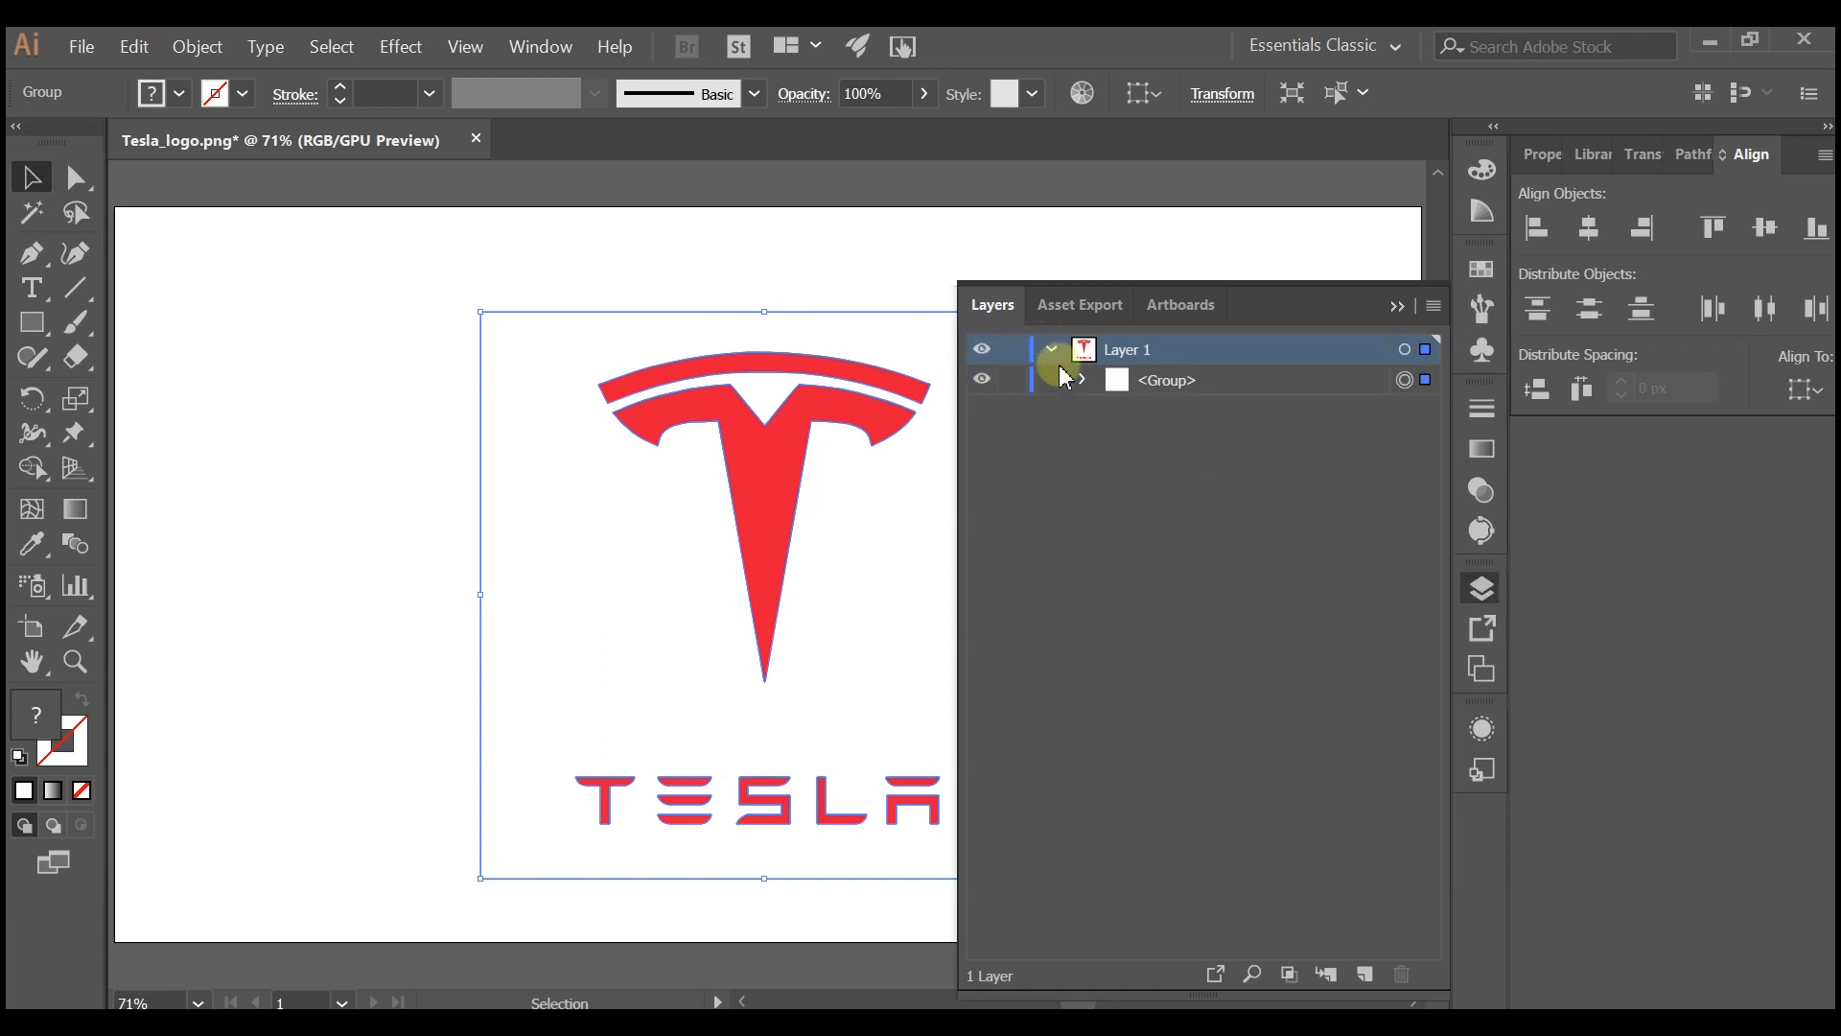
left_click(1081, 379)
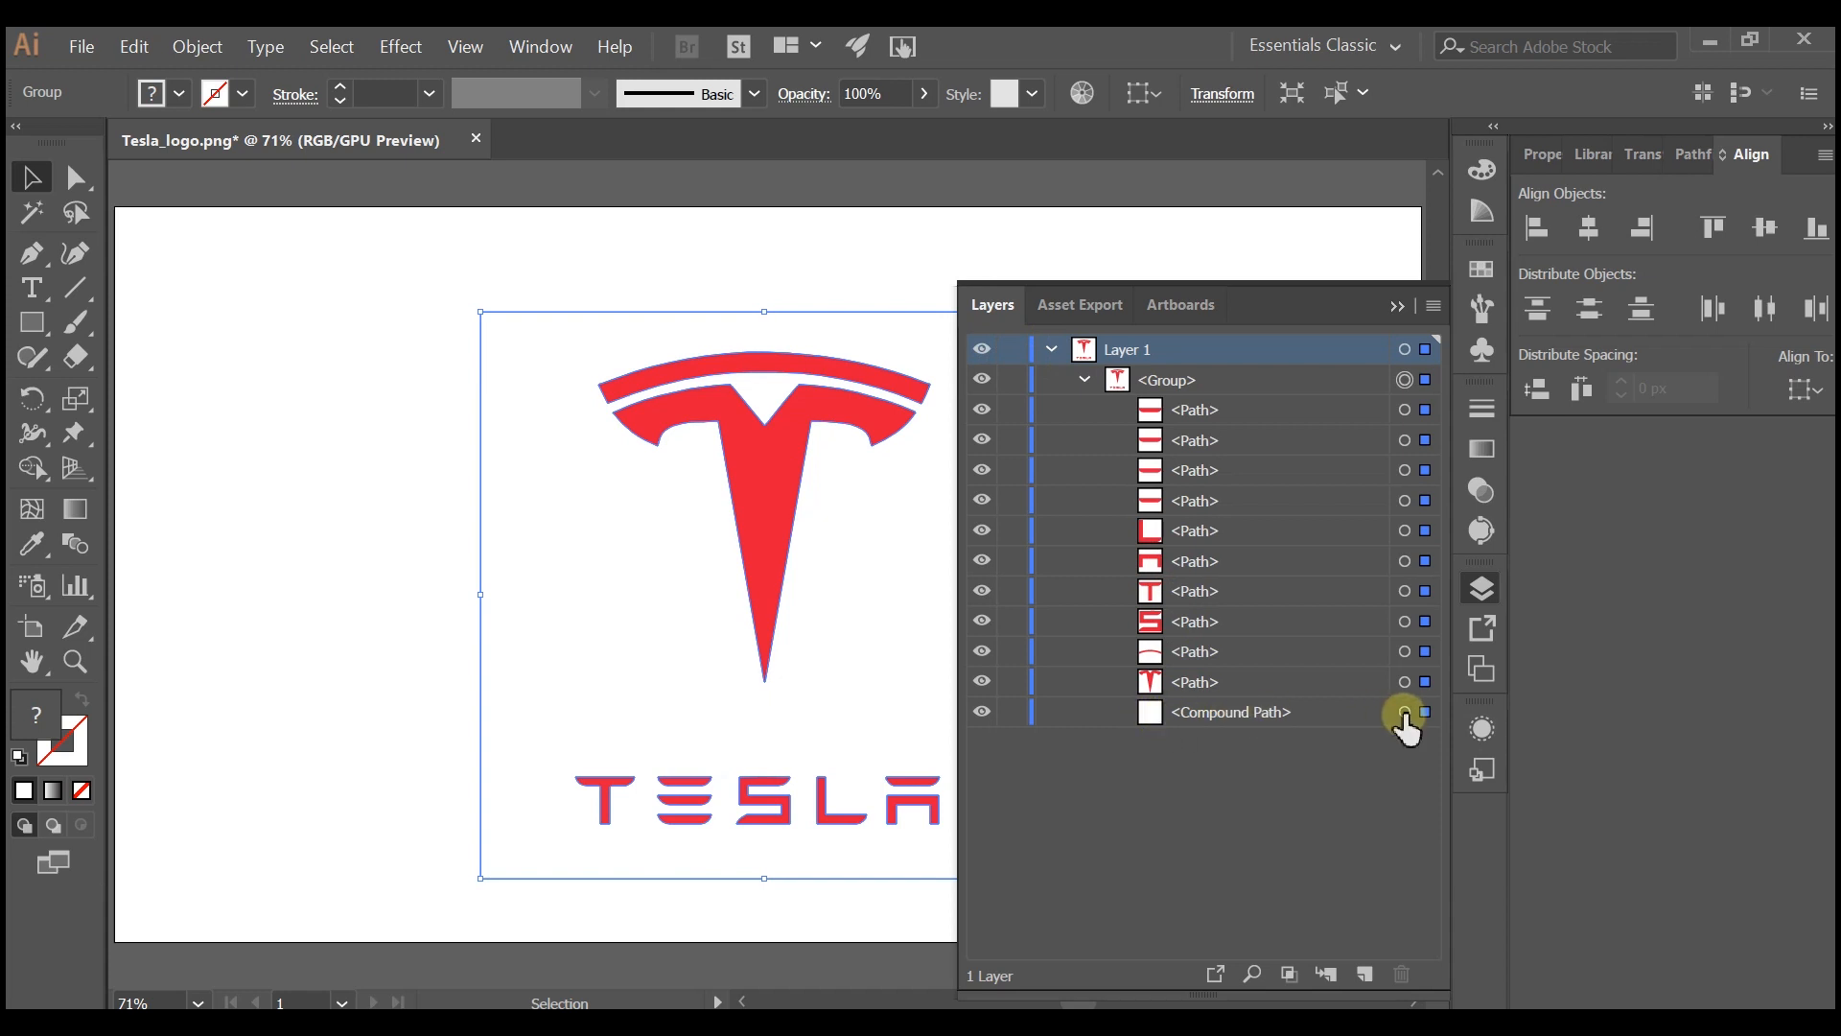
left_click(1405, 712)
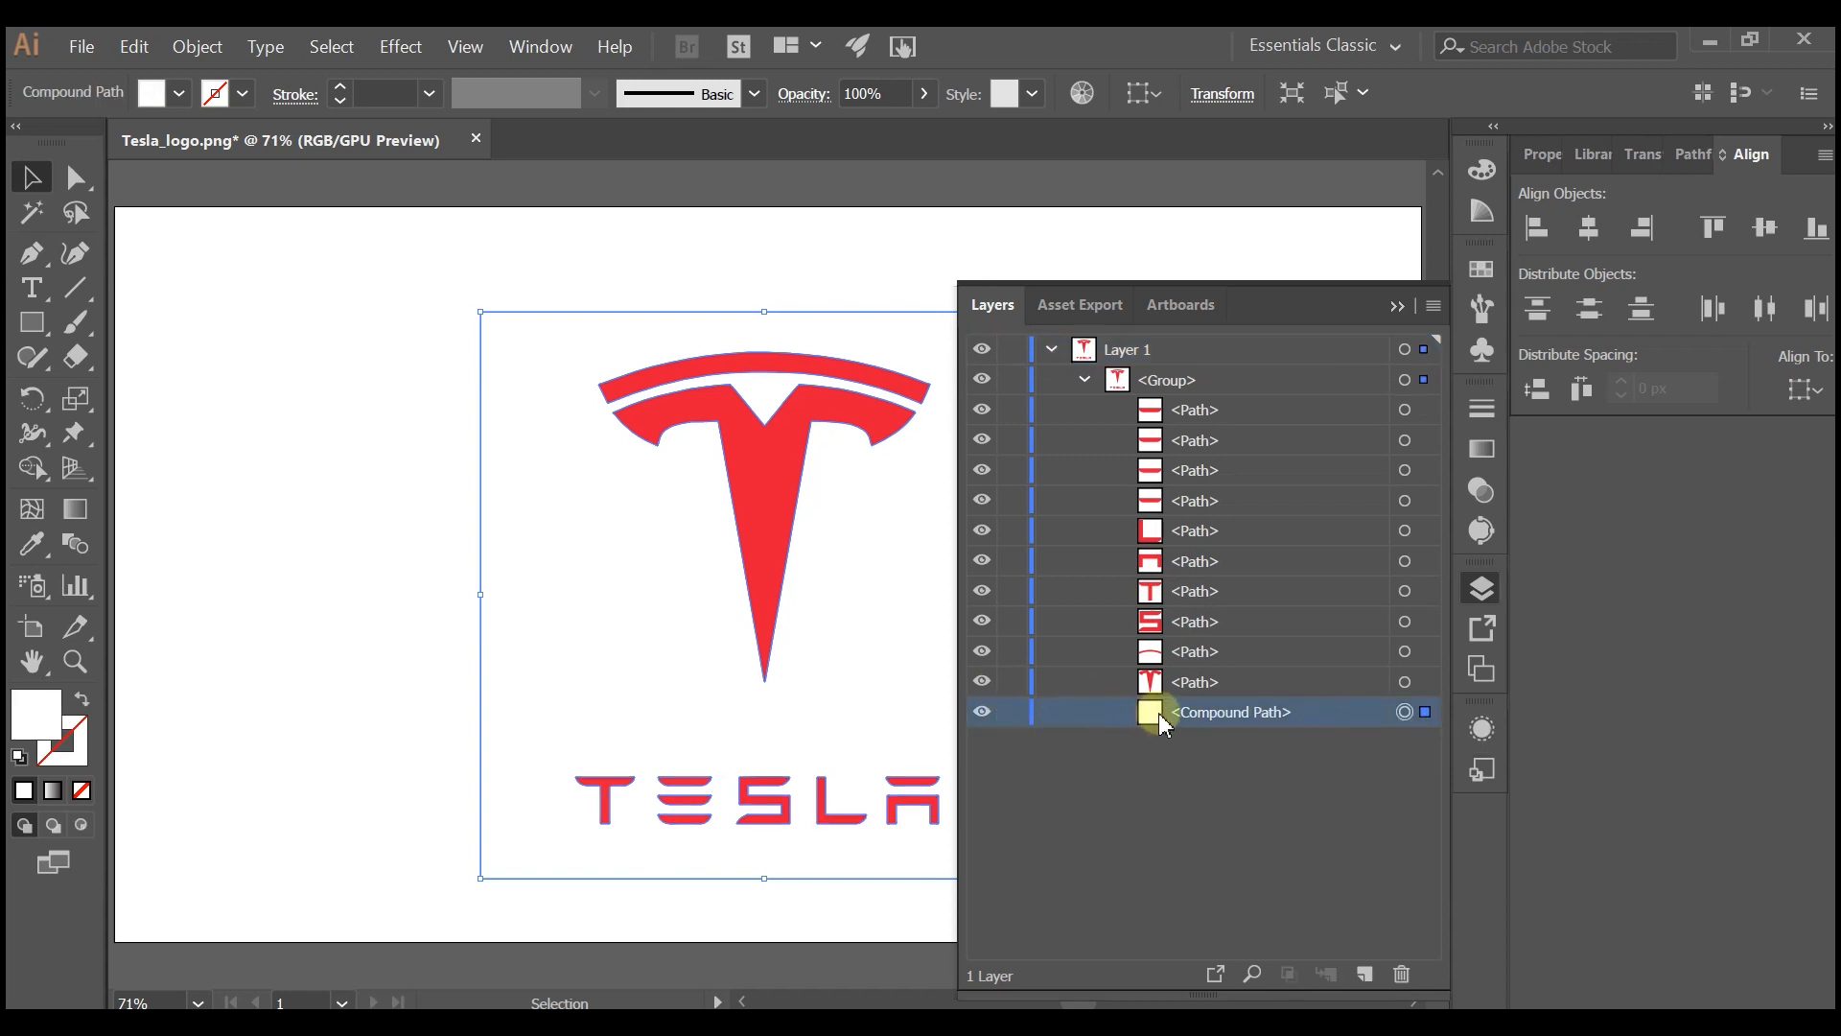
key("Delete")
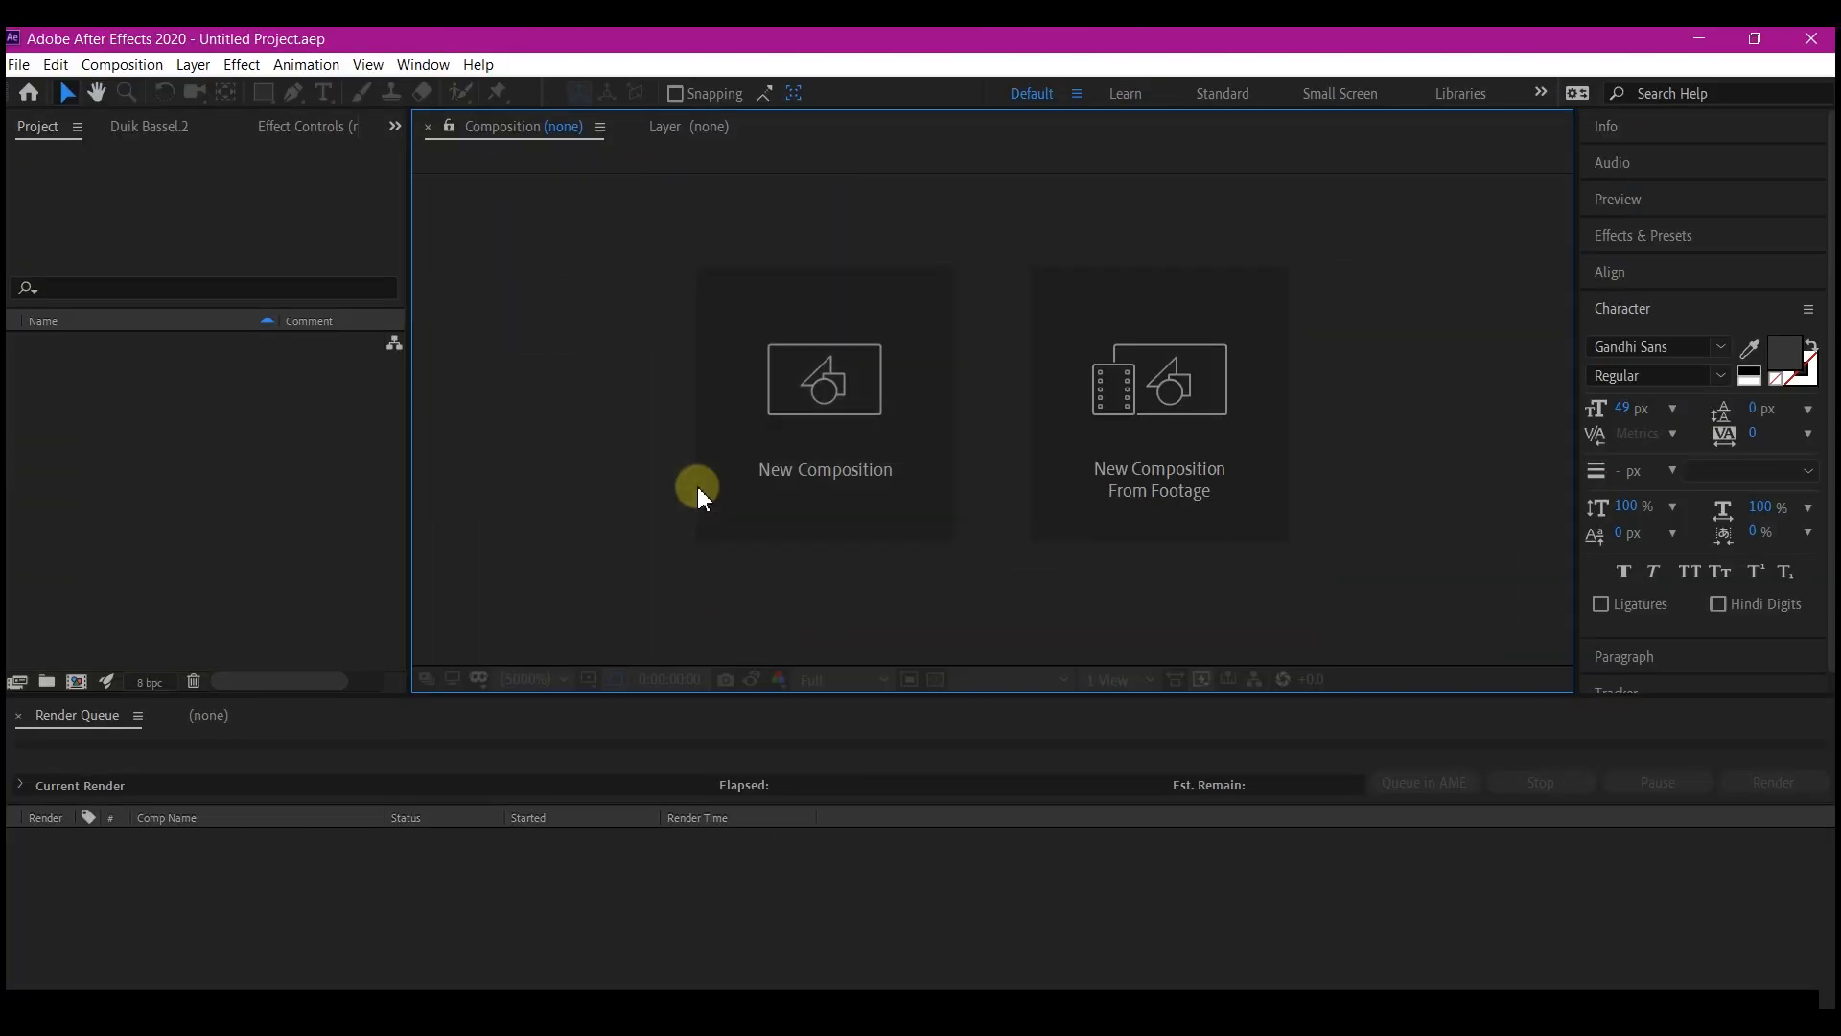
Step: In After Effects, create a 1920 x 1080 px, 30 fps composition named 3d logo rotation with a 10-second duration
left_click(838, 372)
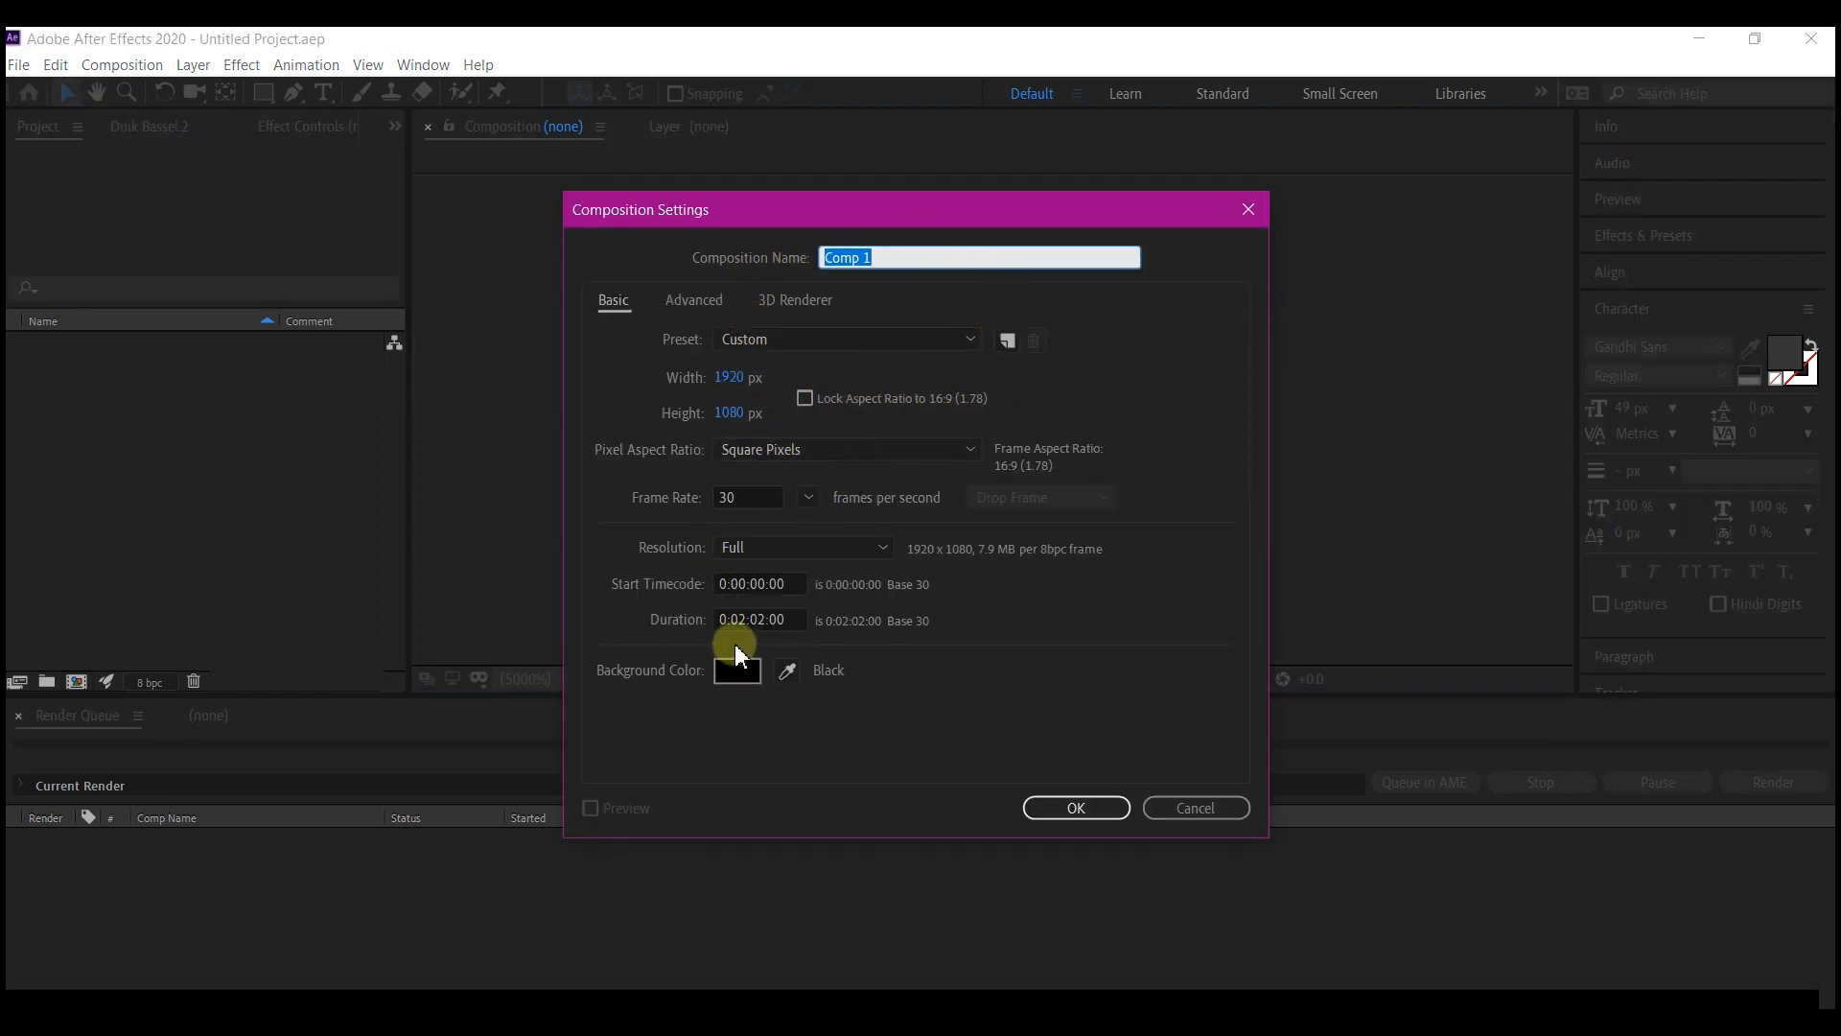
left_click(1085, 805)
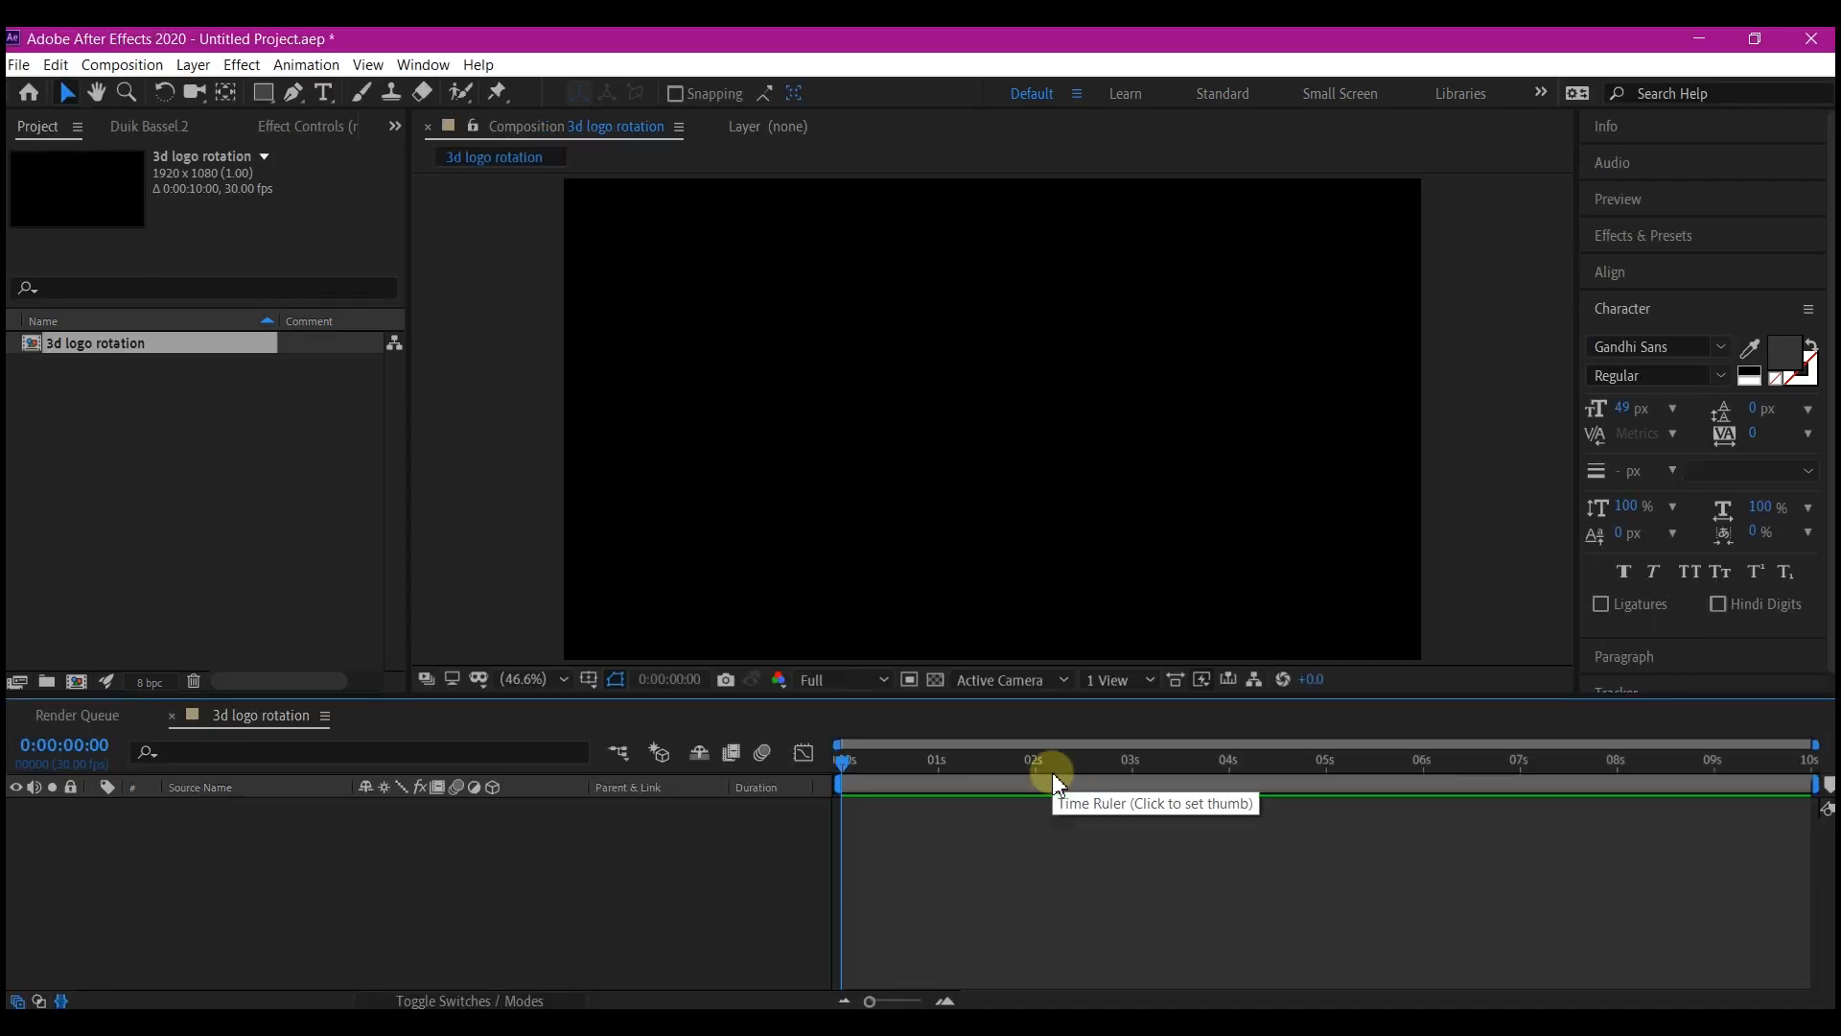
Step: Import Tesla_logo.ai into the project and add it to the 3d logo rotation timeline, scaled to 30%
key("alt+Tab")
left_click(1396, 303)
left_click_drag(1396, 303, 194, 498)
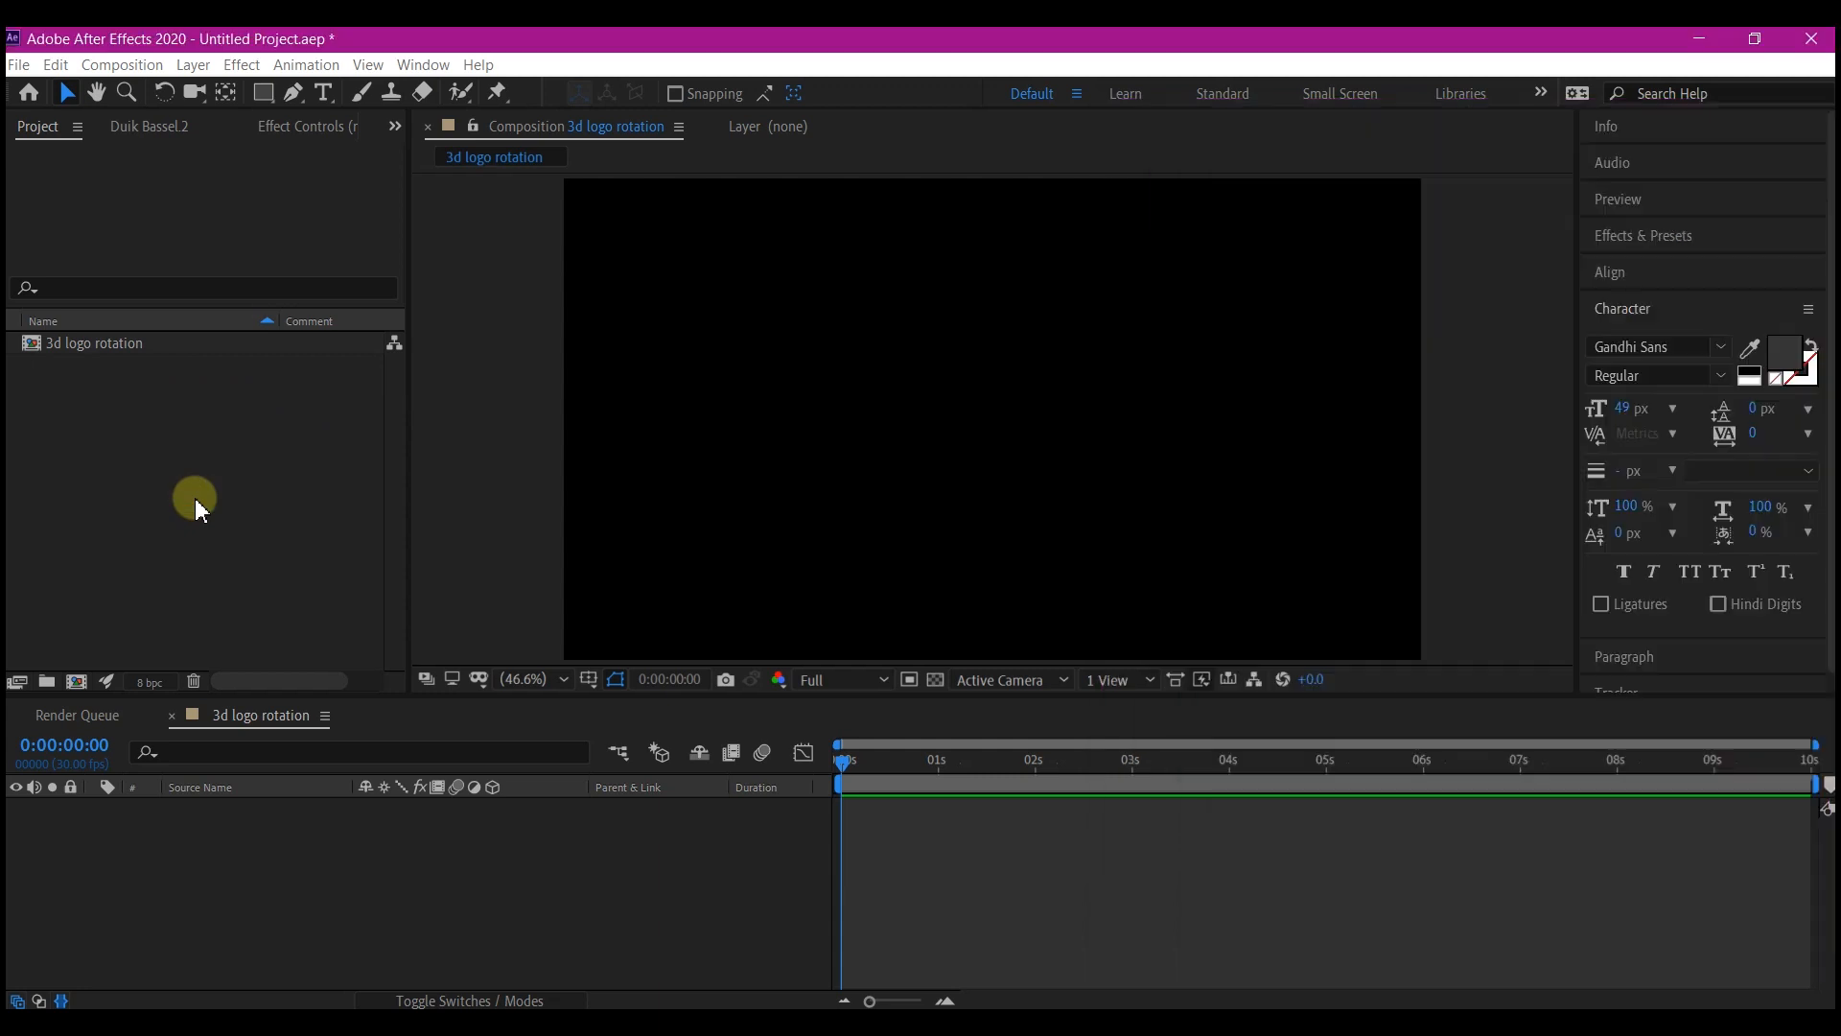
left_click_drag(23, 364, 300, 831)
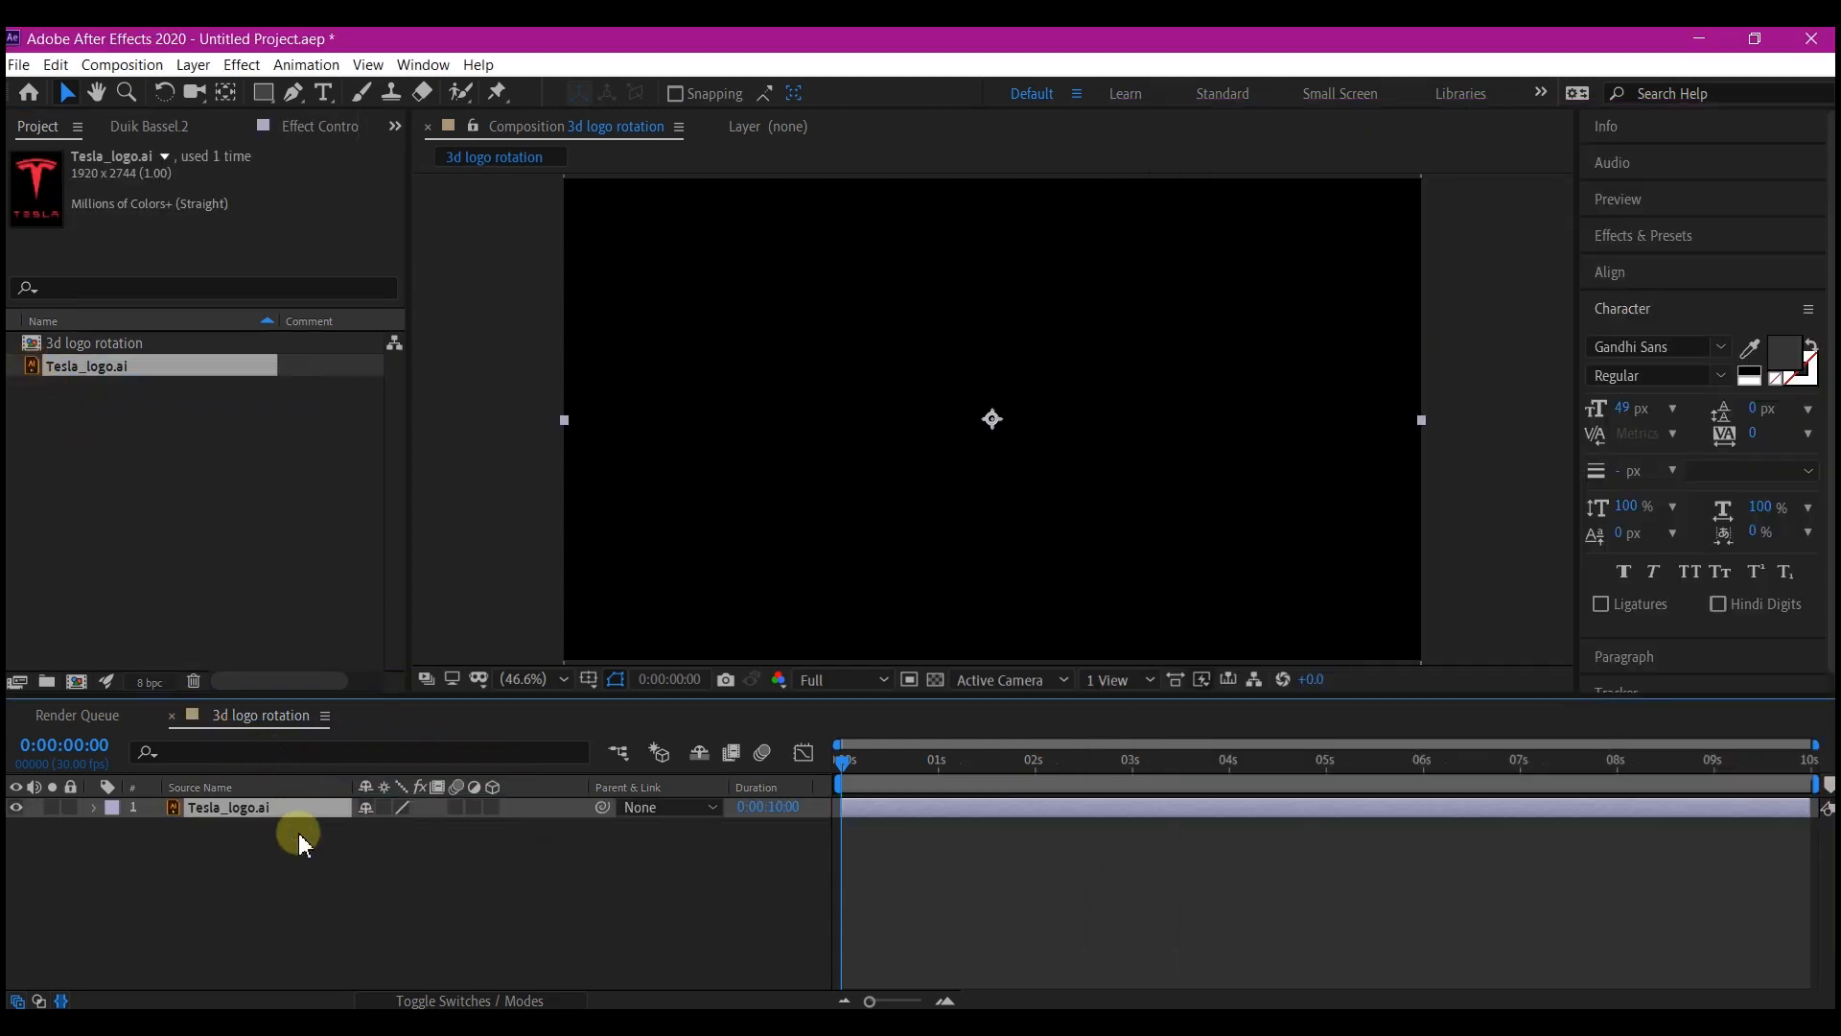
left_click(263, 805)
Step: Create shapes from the Tesla_logo.ai vector layer and delete the original Illustrator layer from the timeline
right_click(267, 807)
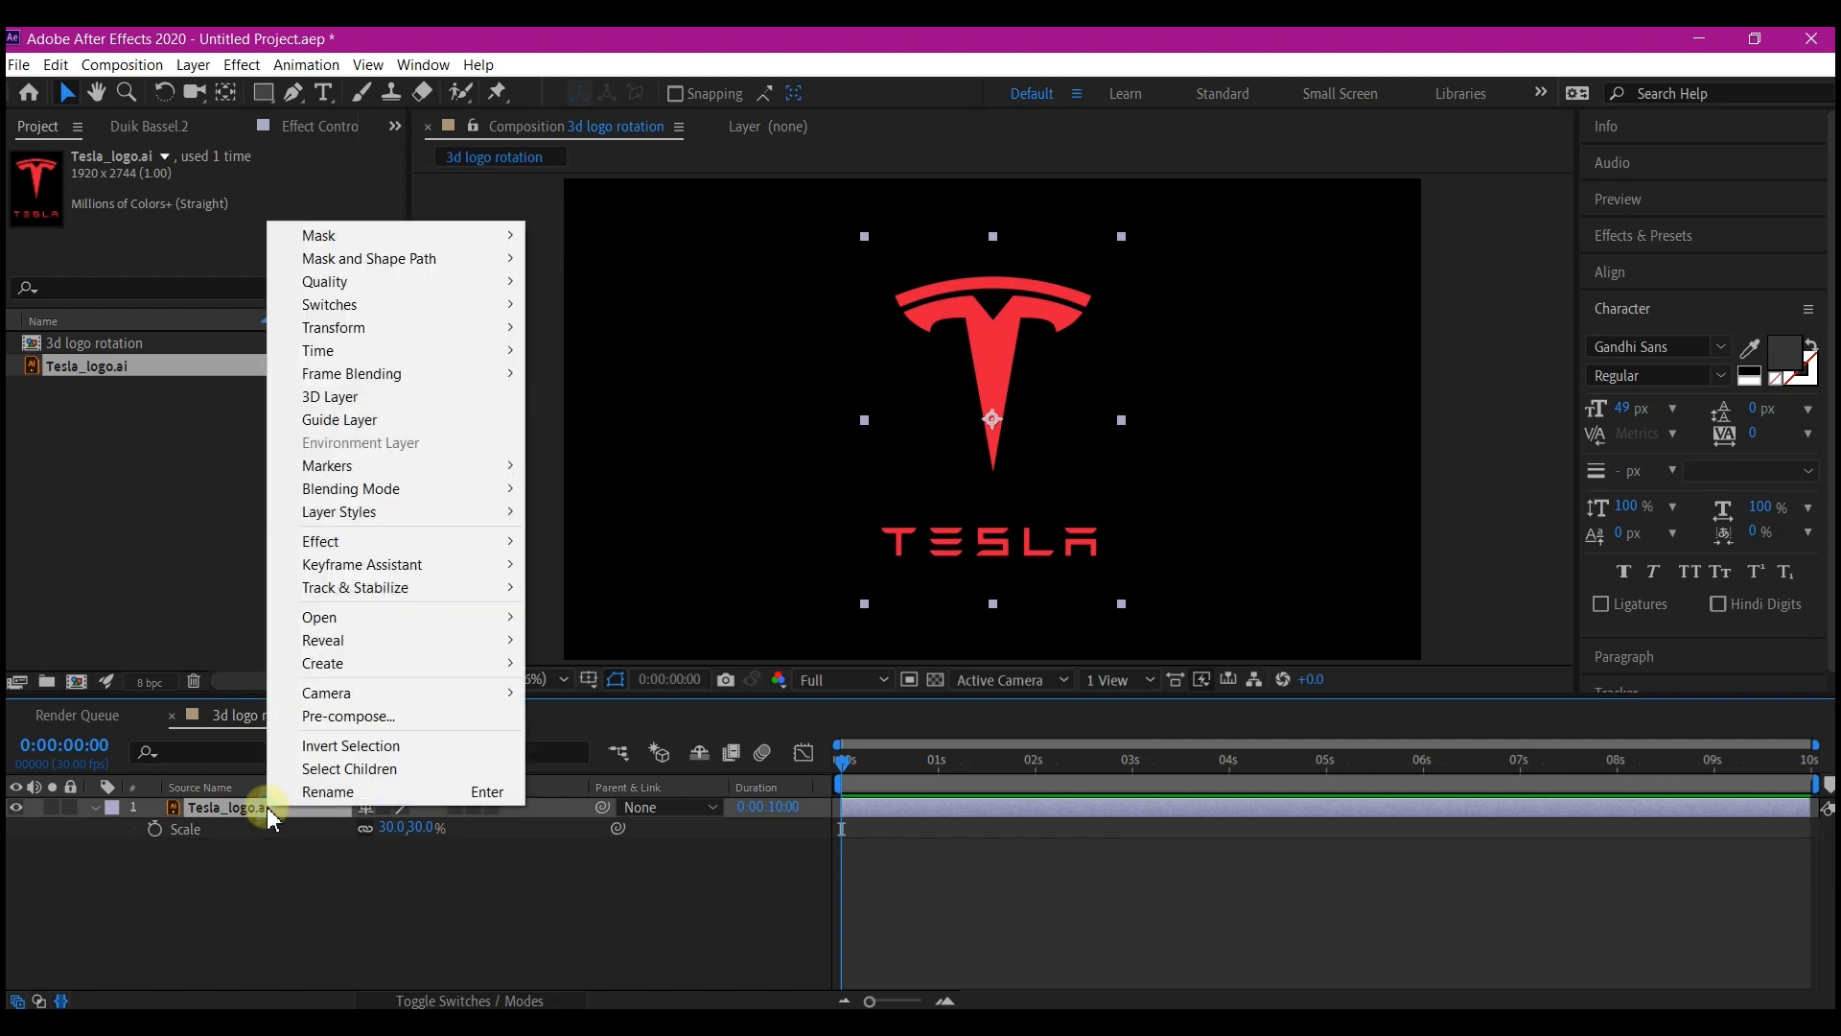
mouse_move(302, 693)
mouse_move(491, 659)
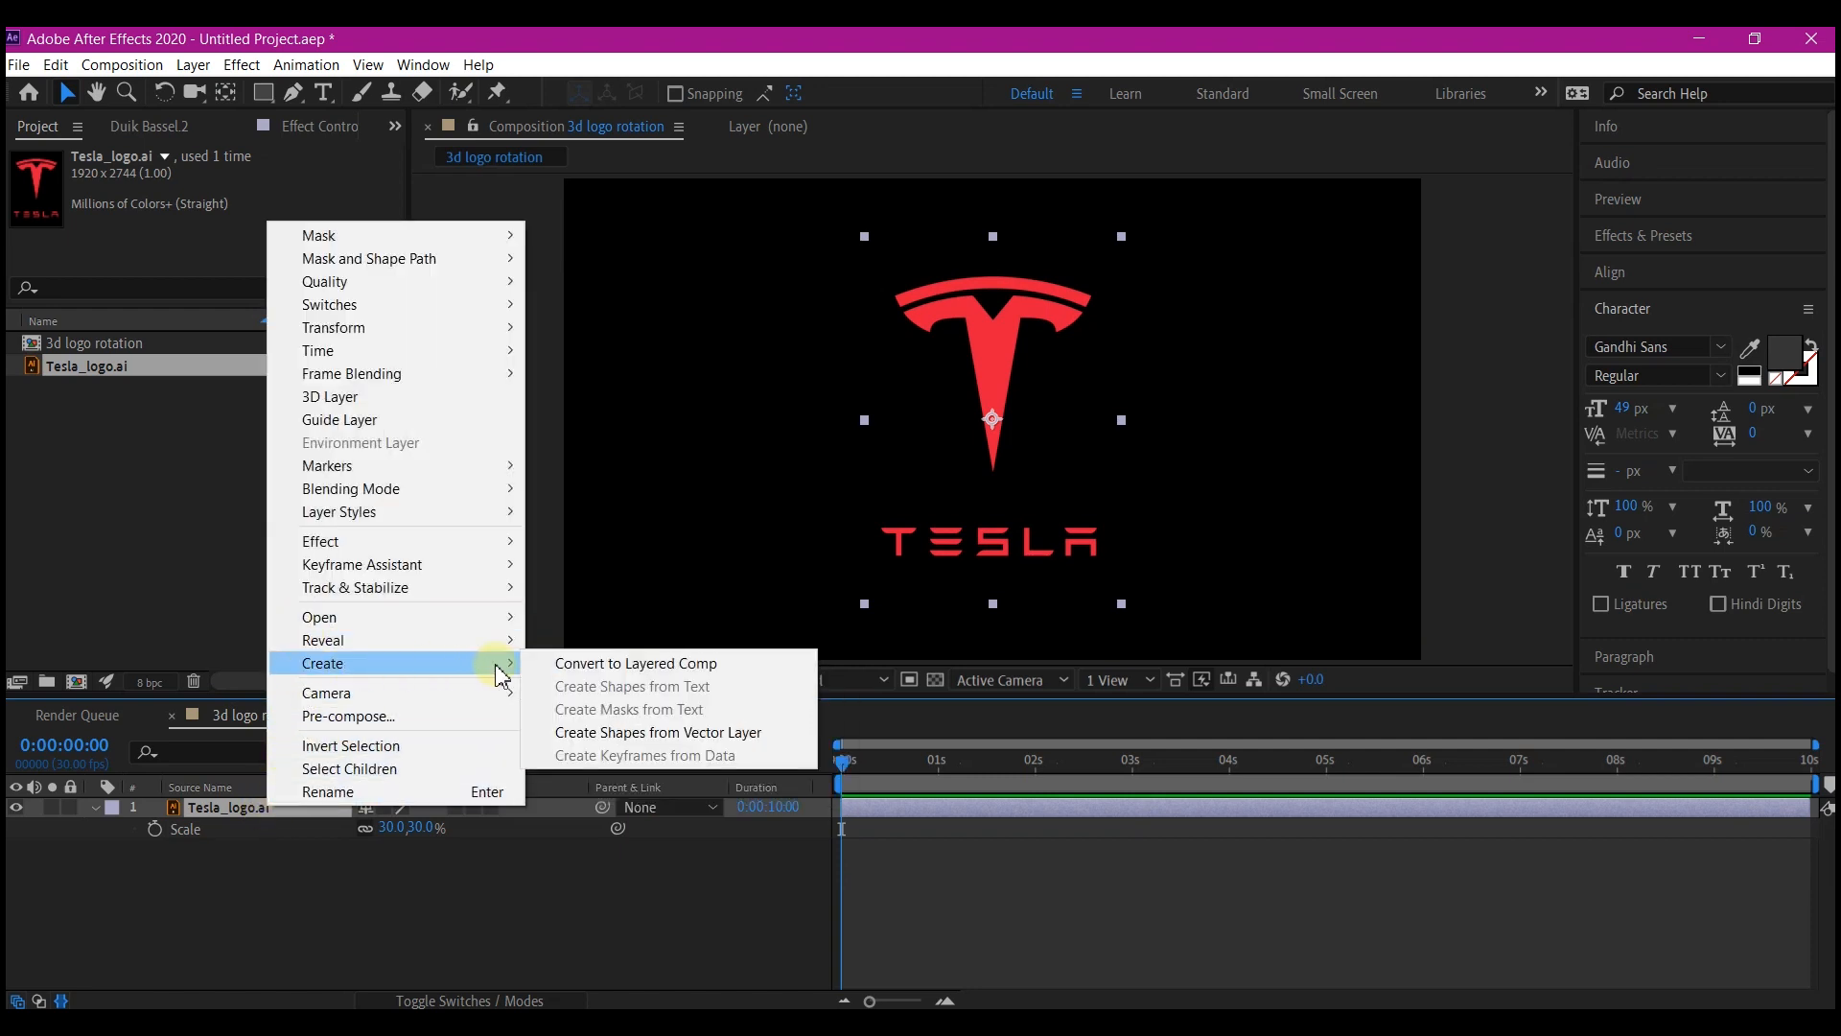
left_click(628, 735)
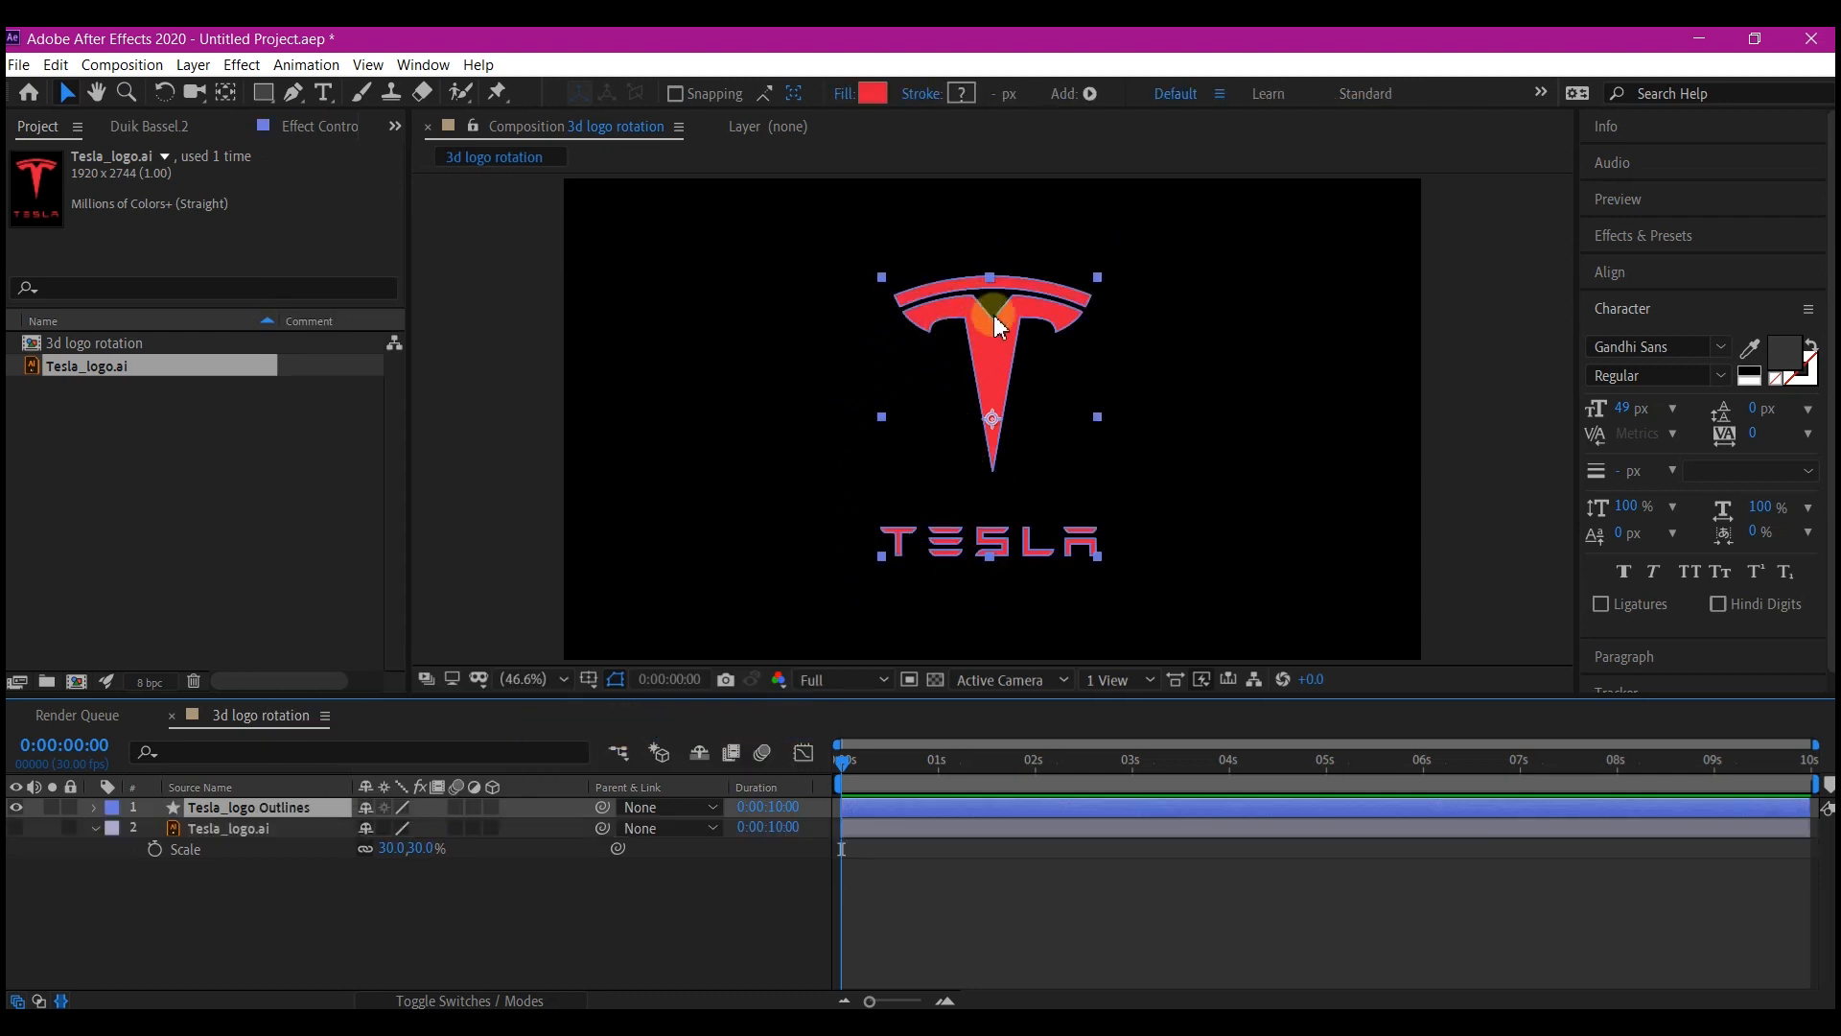
left_click(230, 830)
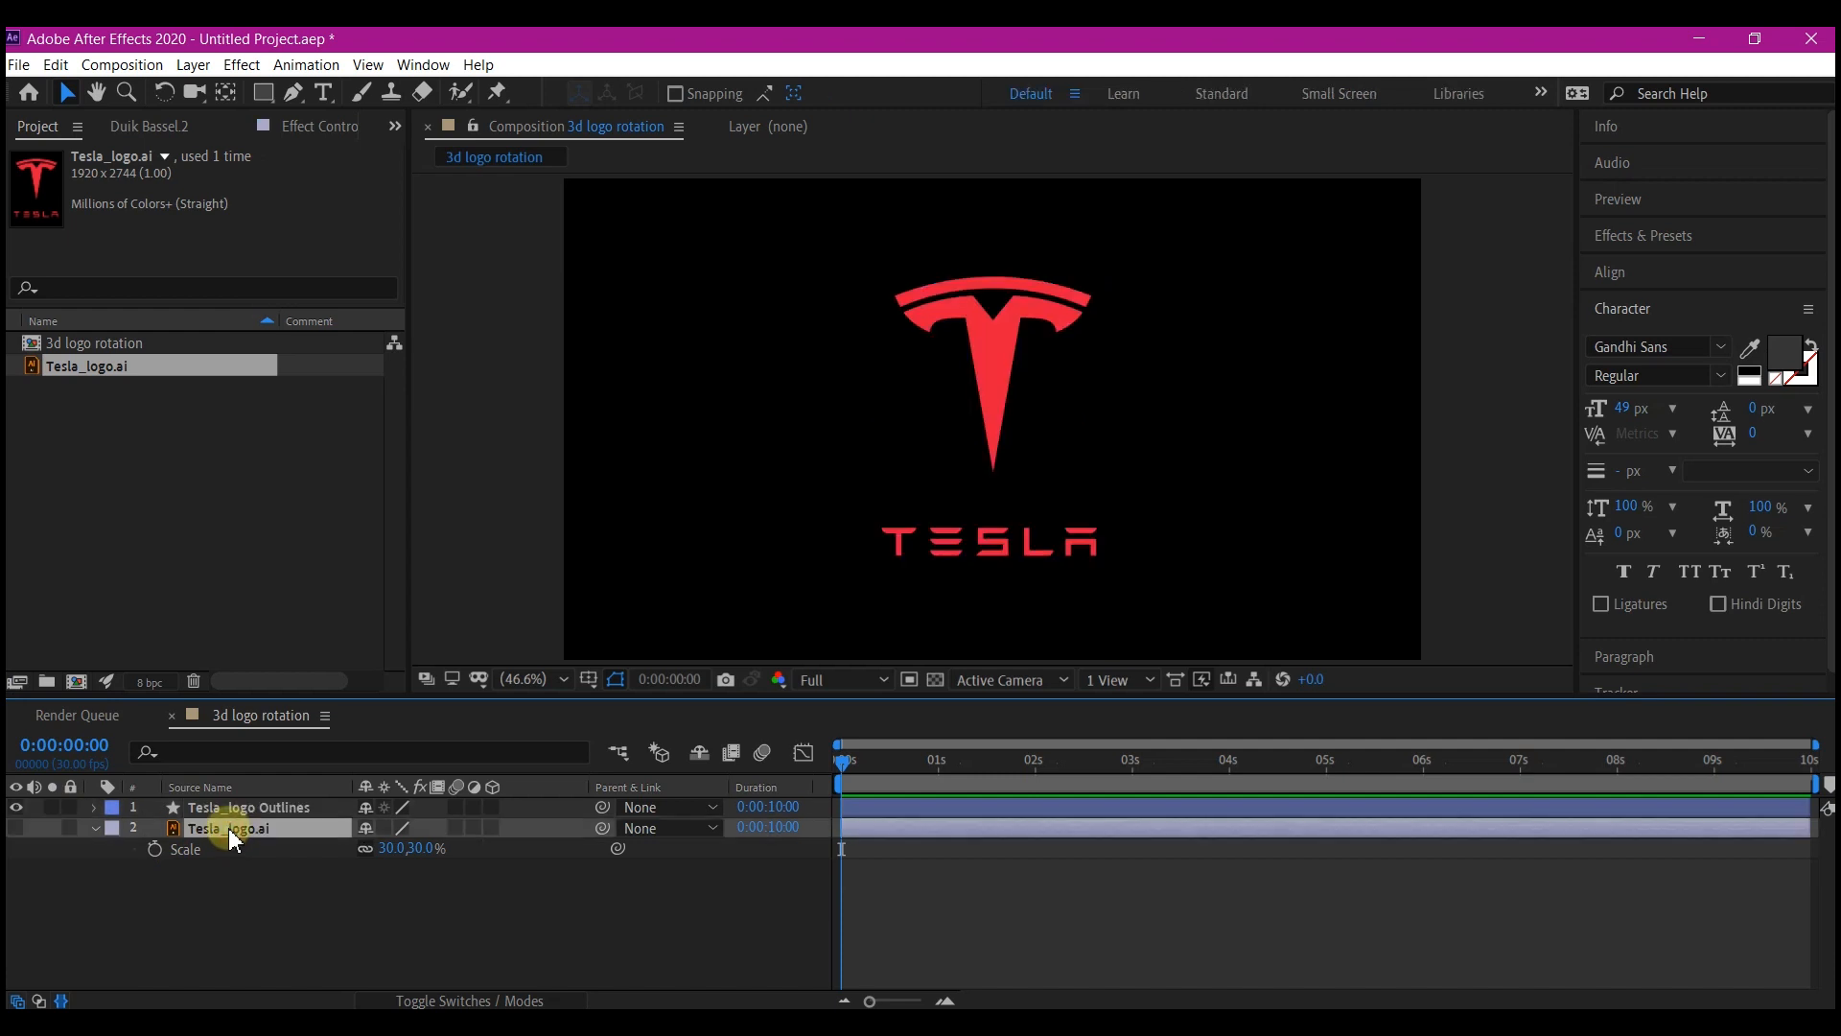
key("Delete")
Step: Change the fill color of the Tesla_logo Outlines layer to gray 959595
left_click(203, 807)
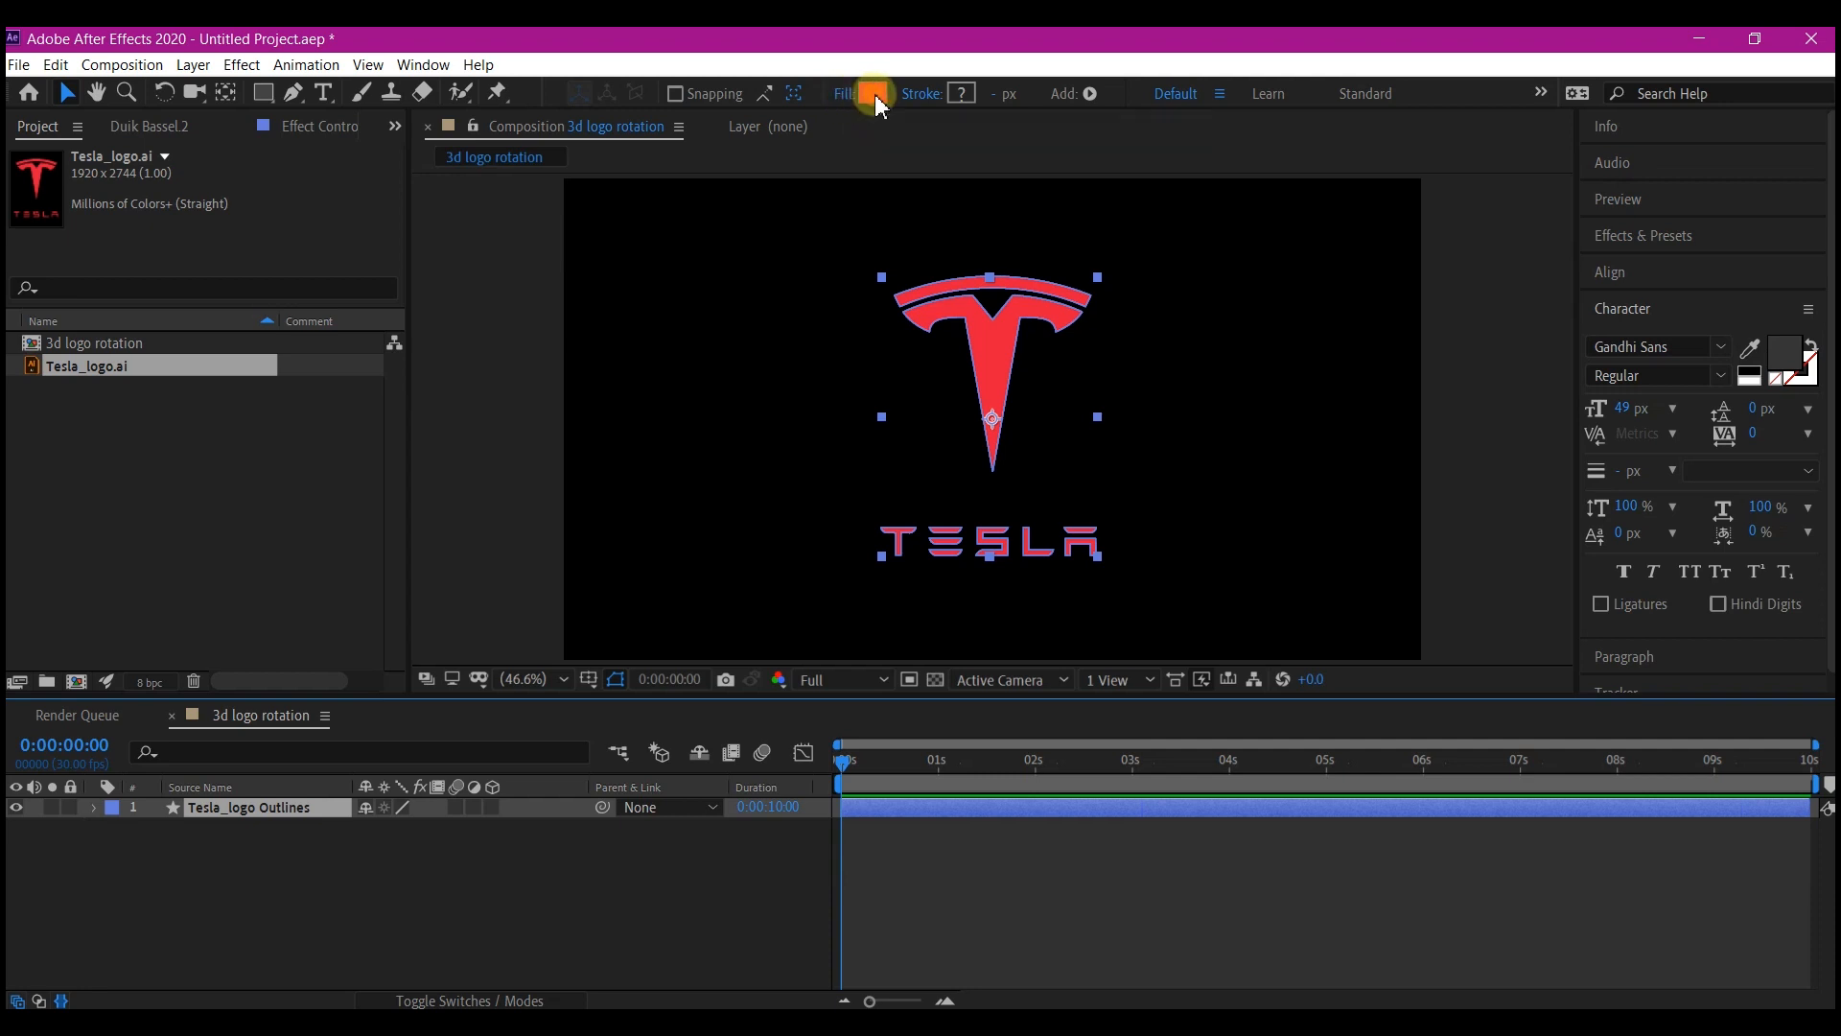
left_click(874, 93)
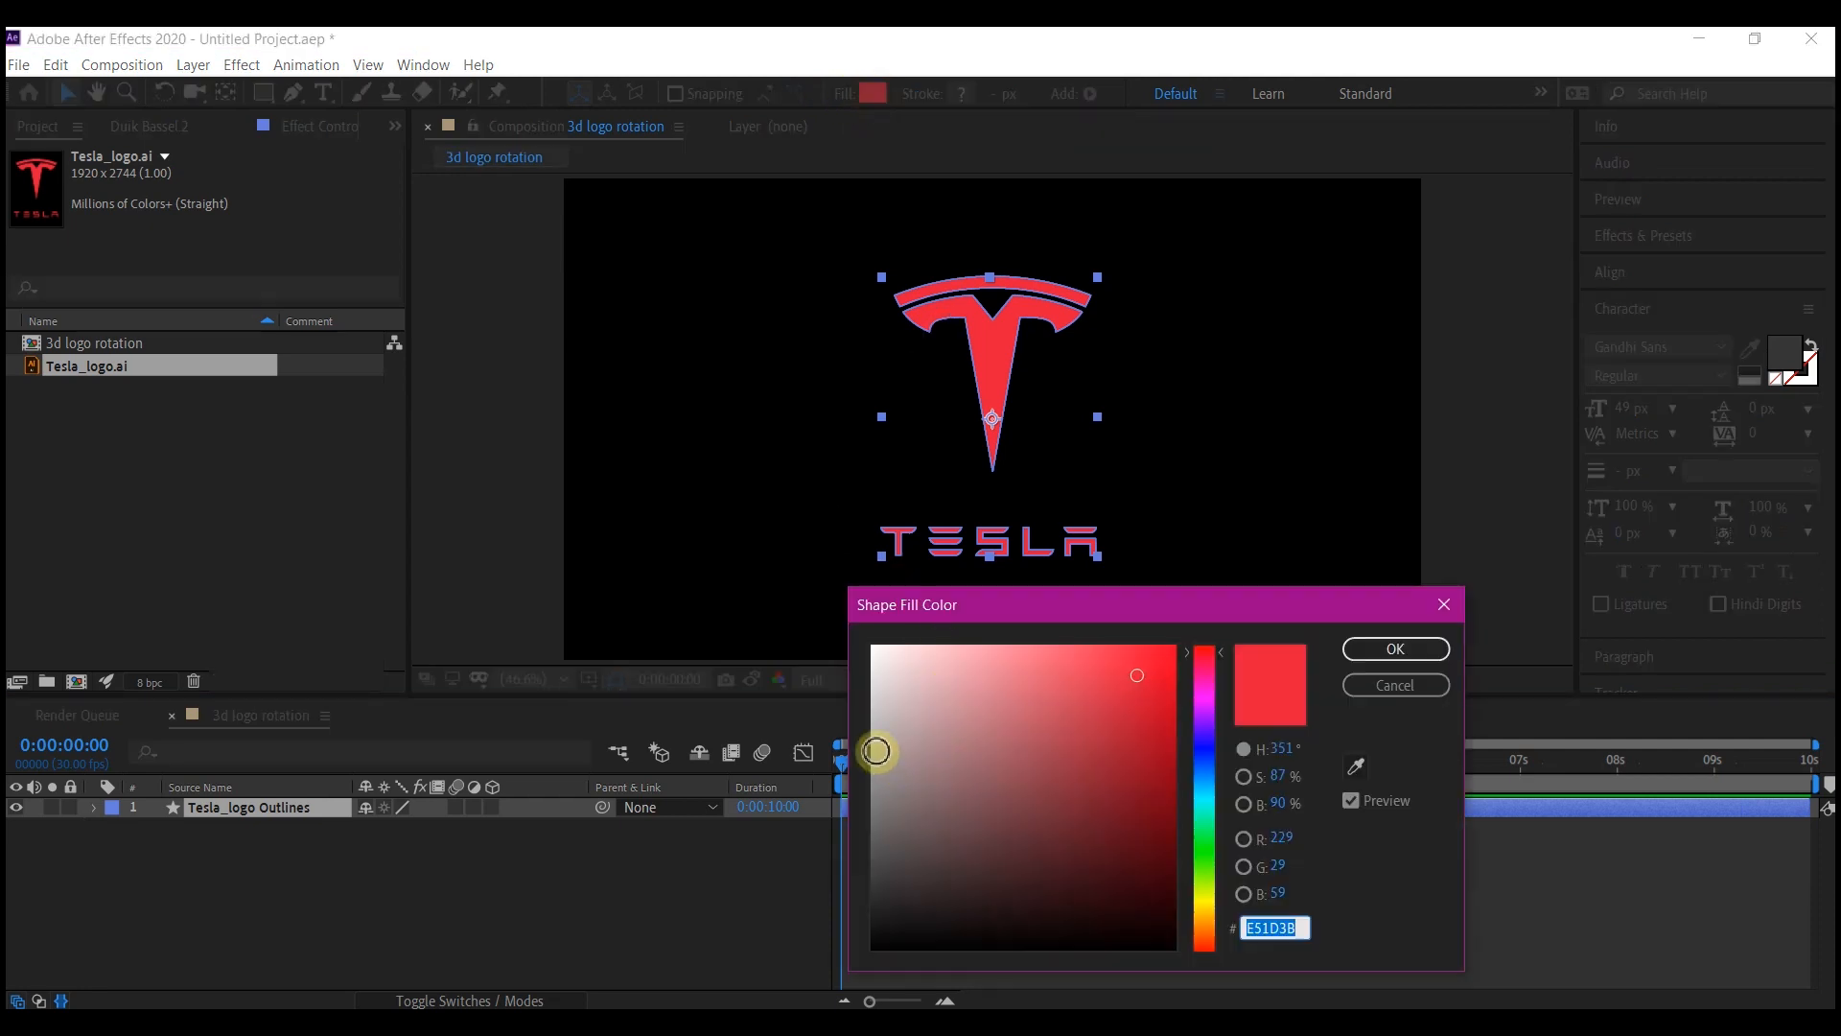
left_click(909, 774)
left_click_drag(910, 774, 872, 764)
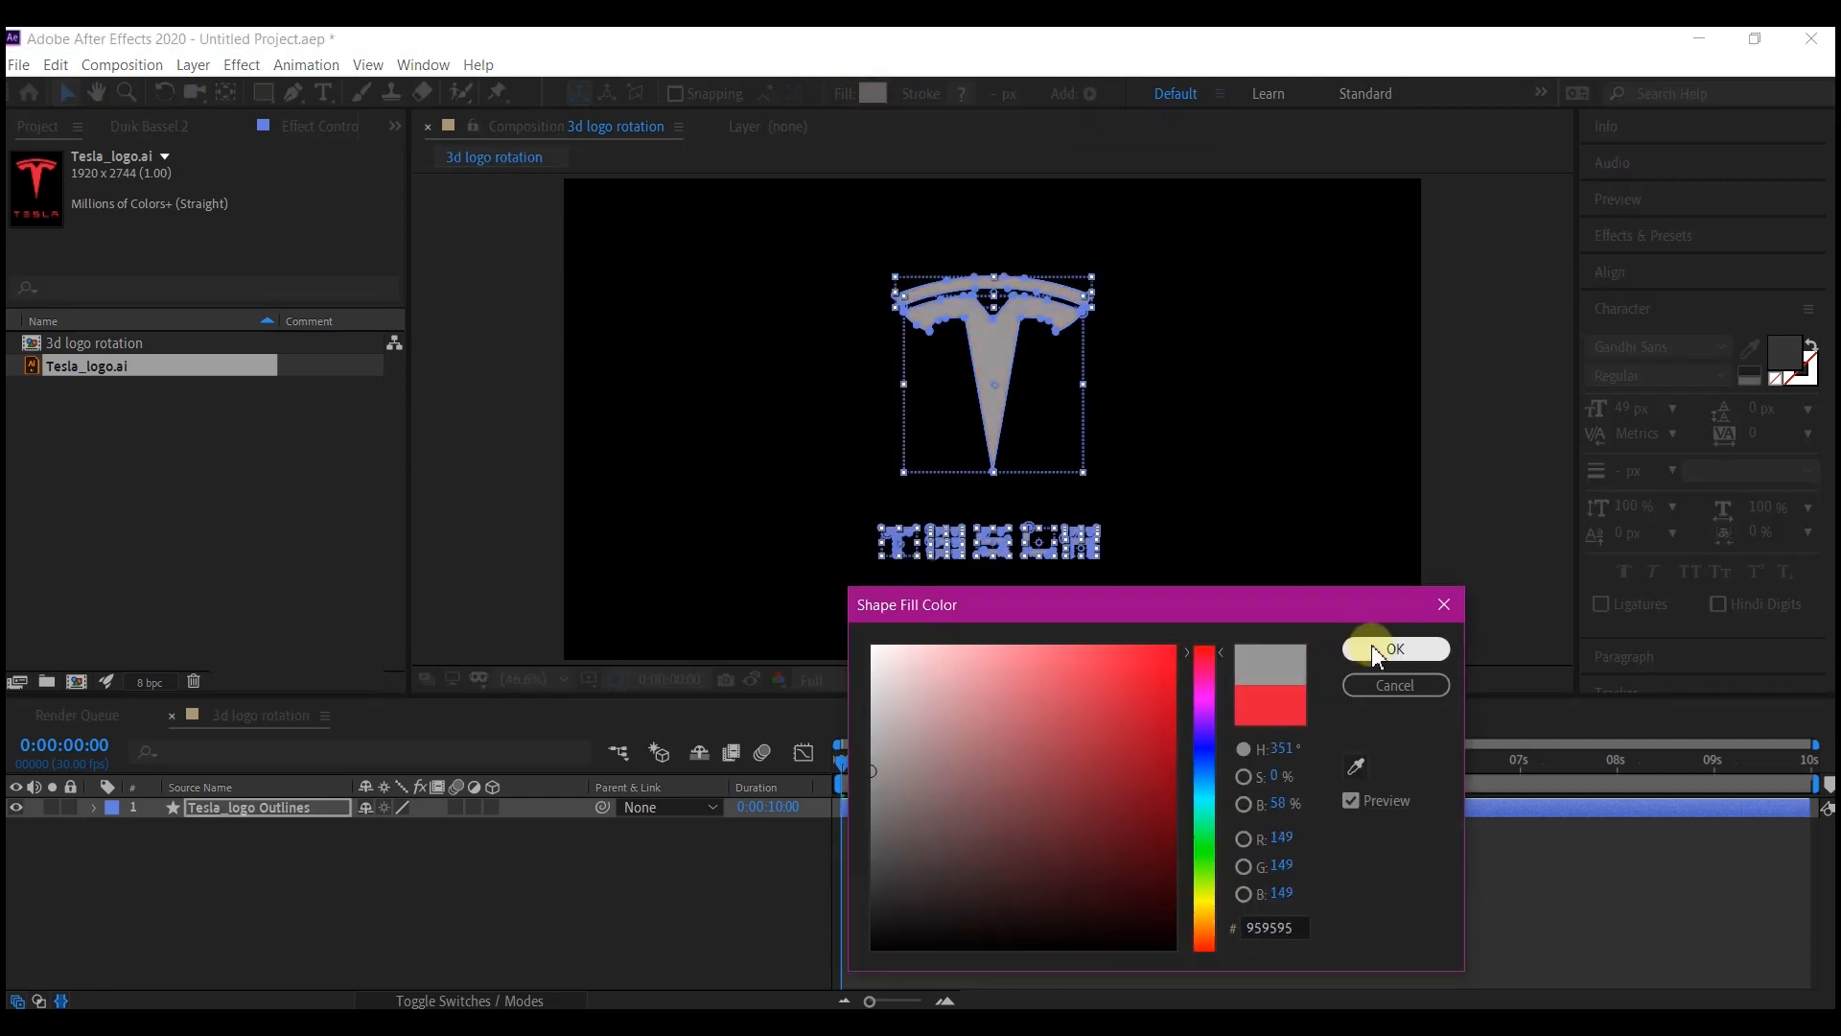
left_click(1380, 649)
Step: Set the composition's 3D renderer to CINEMA 4D
left_click(122, 64)
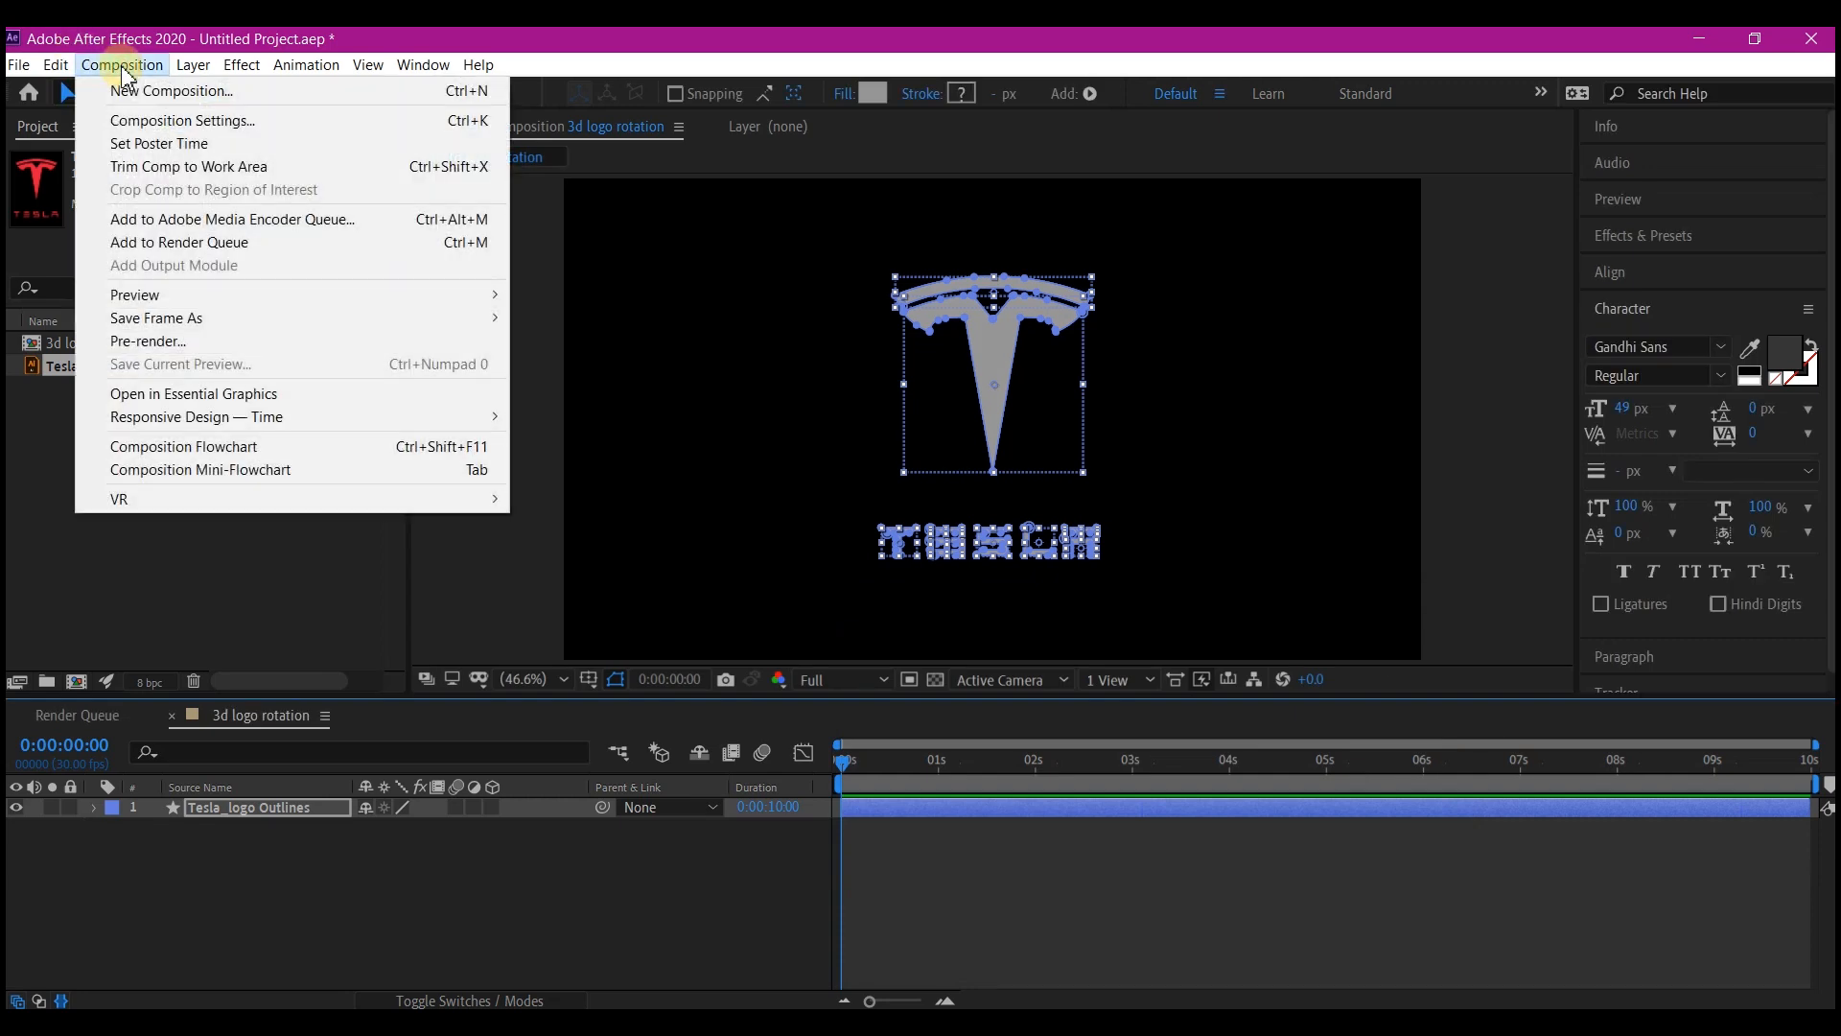
left_click(191, 128)
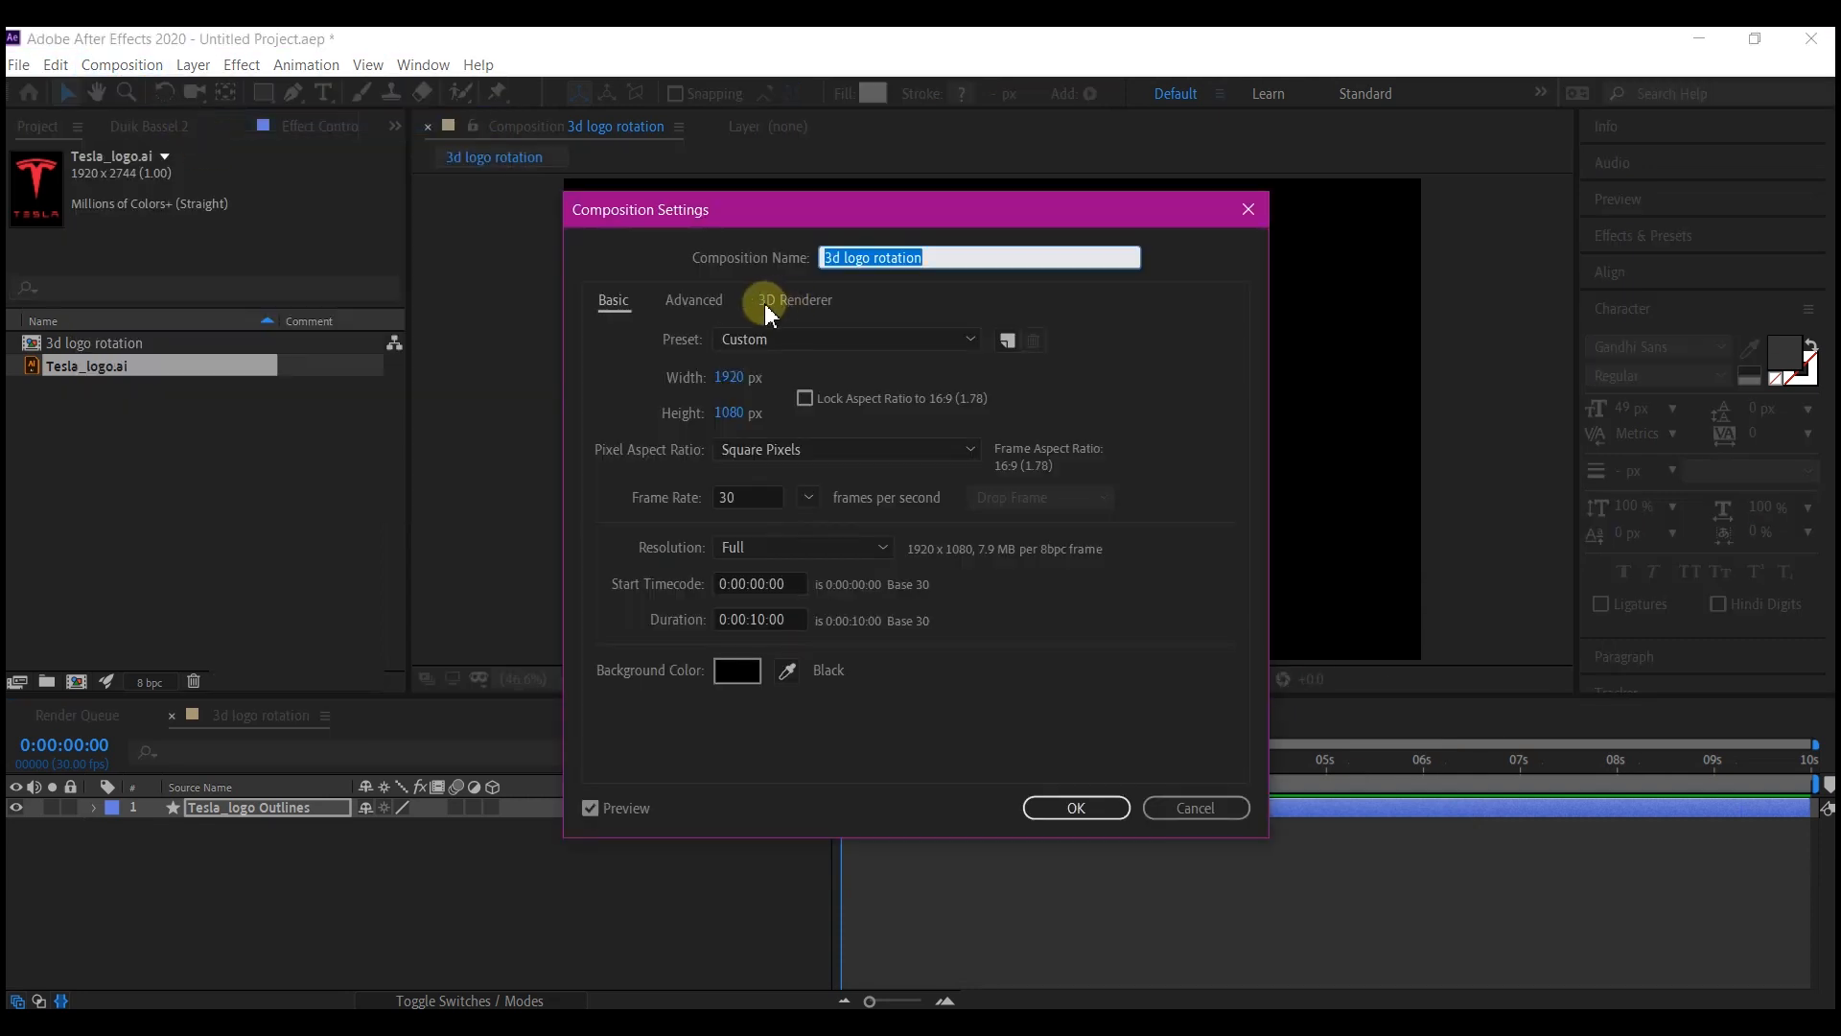
left_click(794, 299)
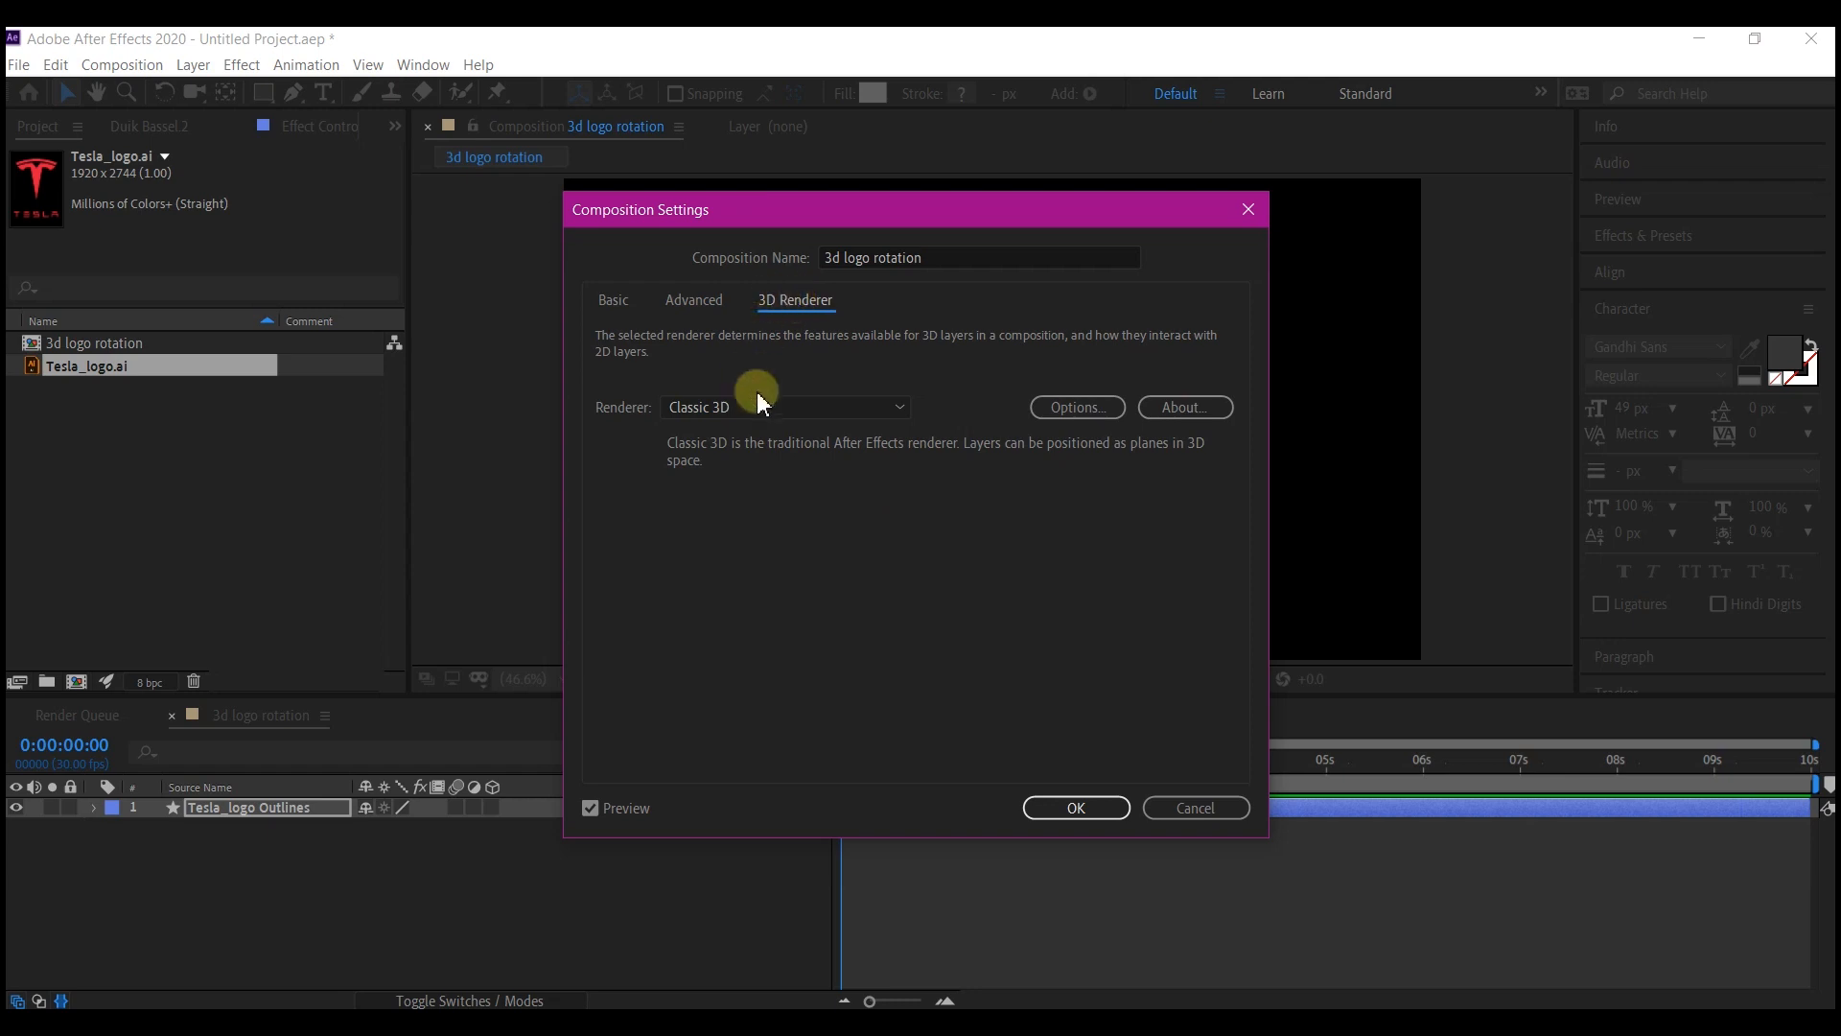
left_click(780, 399)
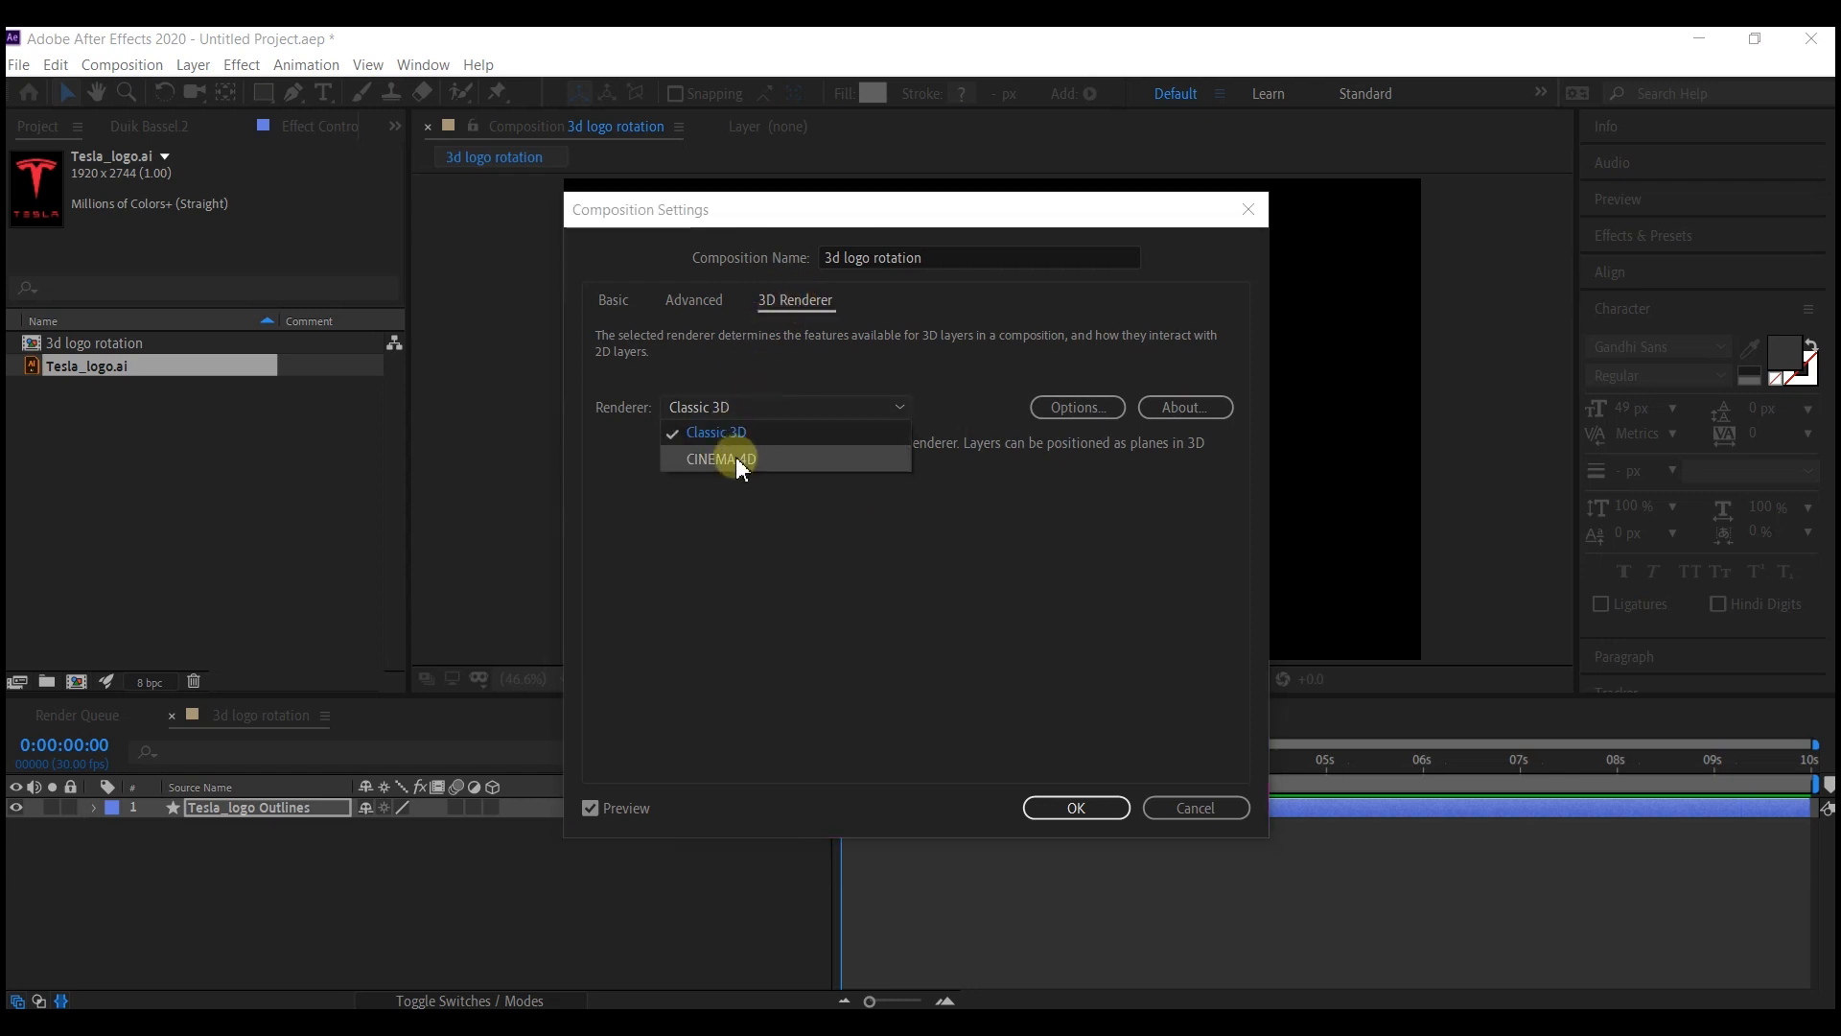
left_click(739, 462)
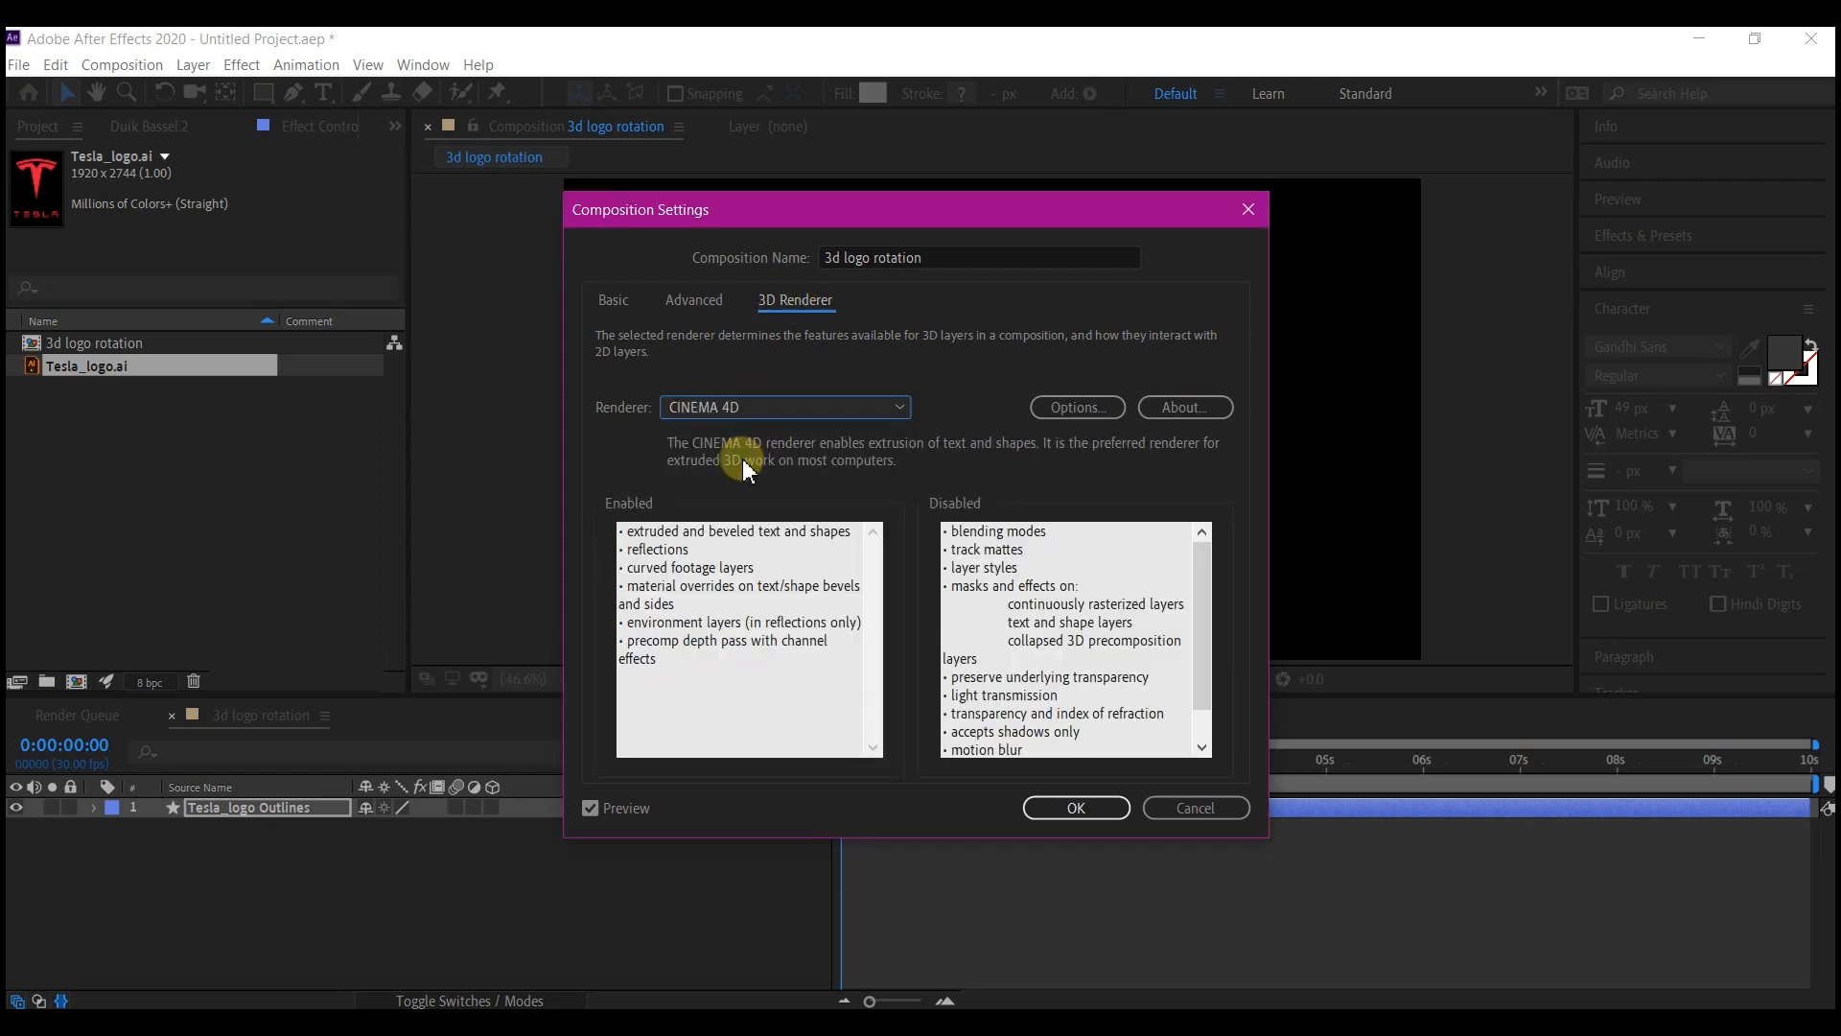
left_click(1080, 810)
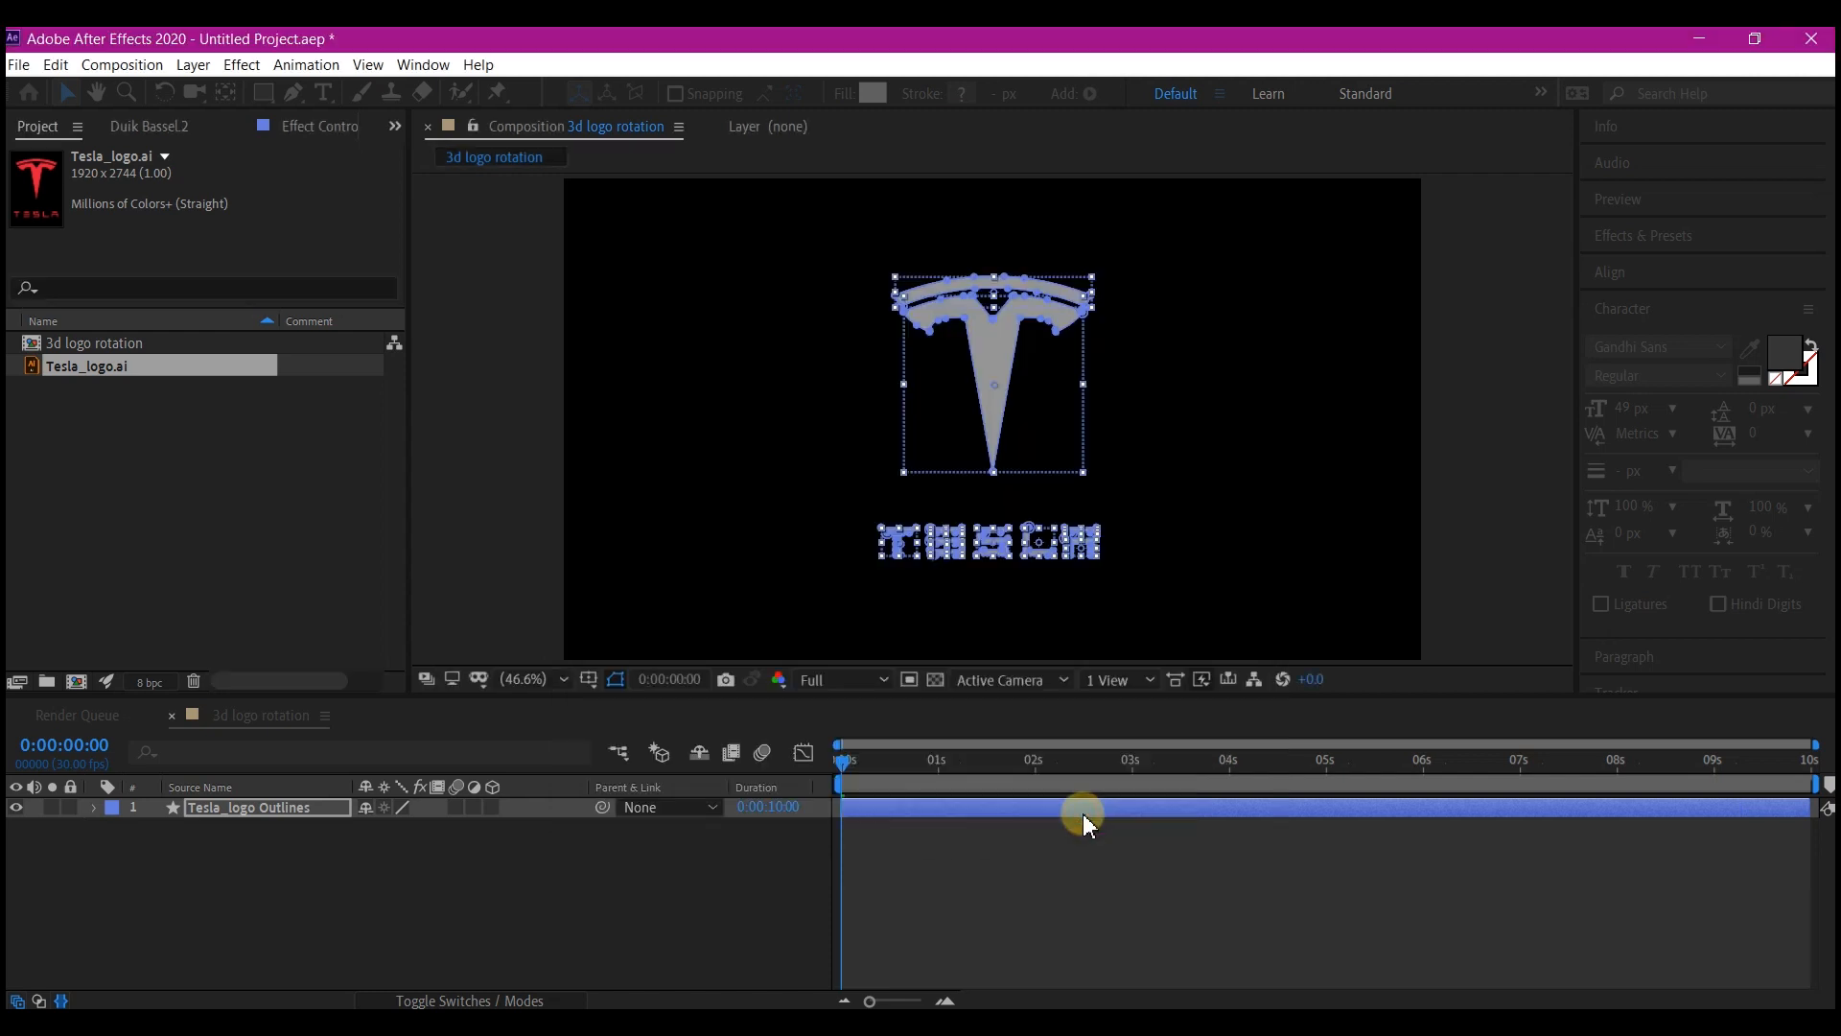
Step: Make the Tesla_logo Outlines layer 3D and set its extrusion depth to 150
left_click(492, 806)
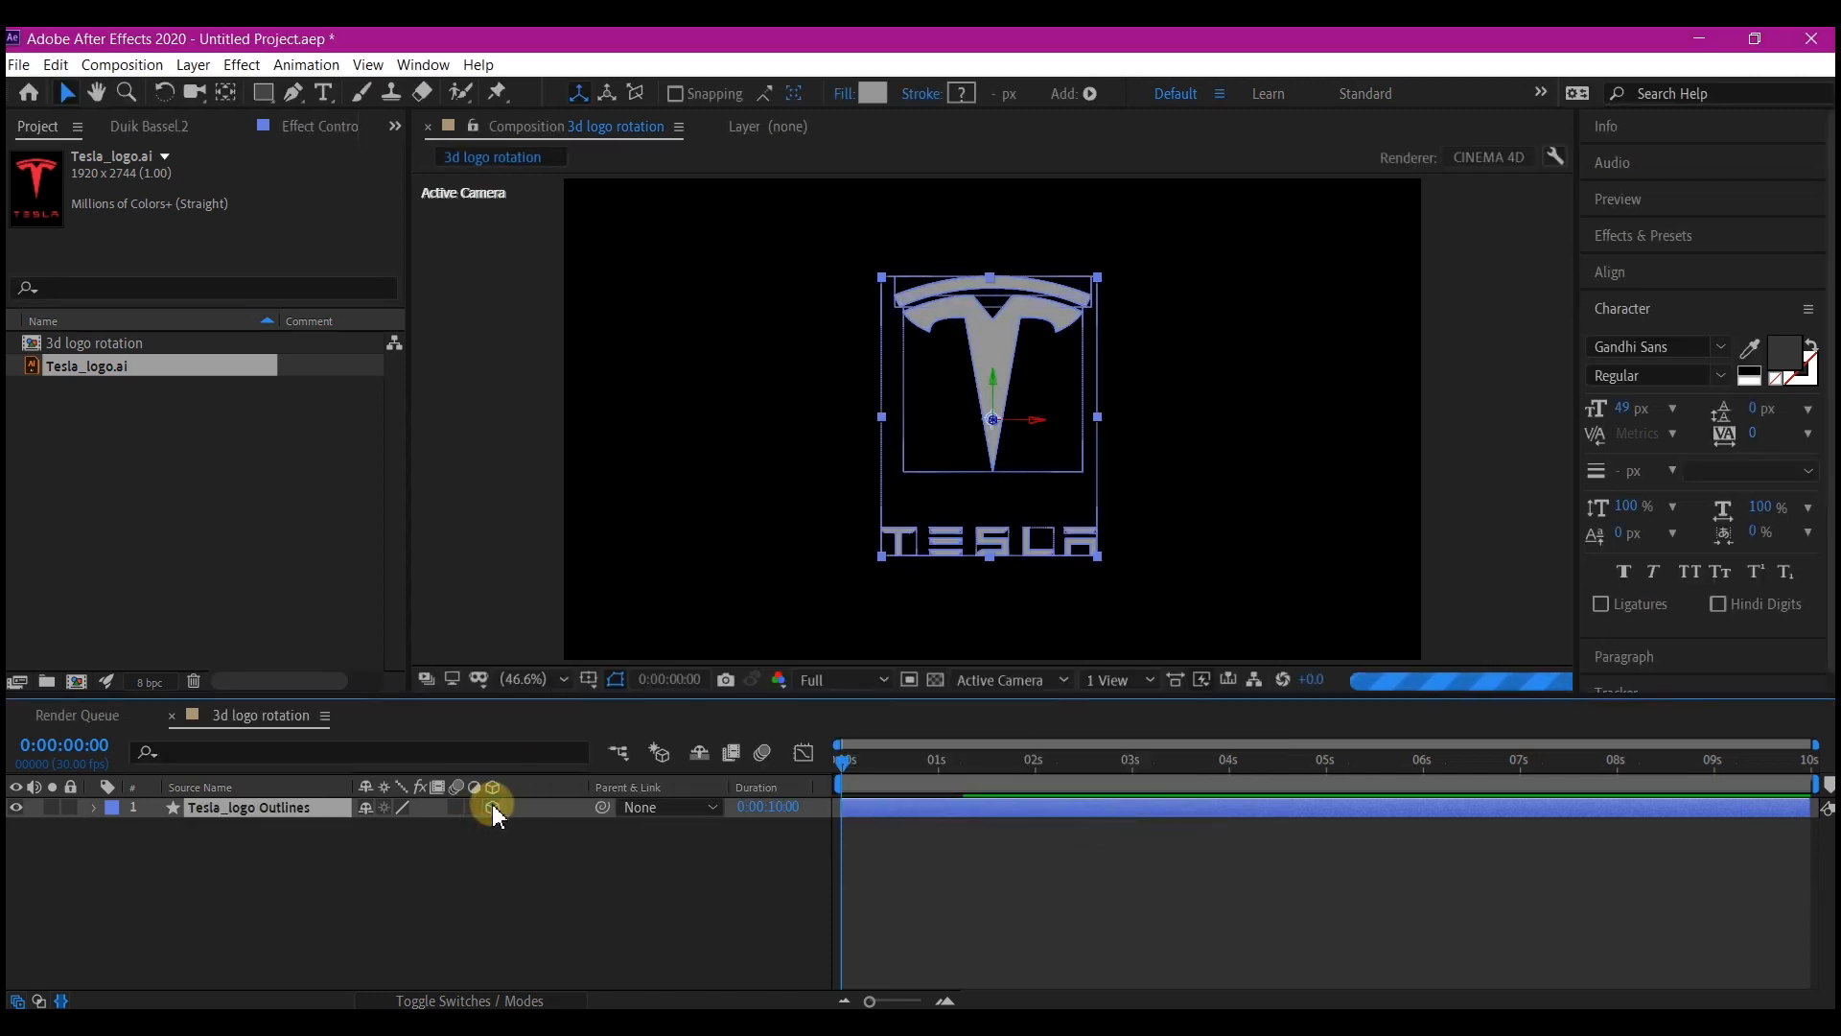
left_click(92, 809)
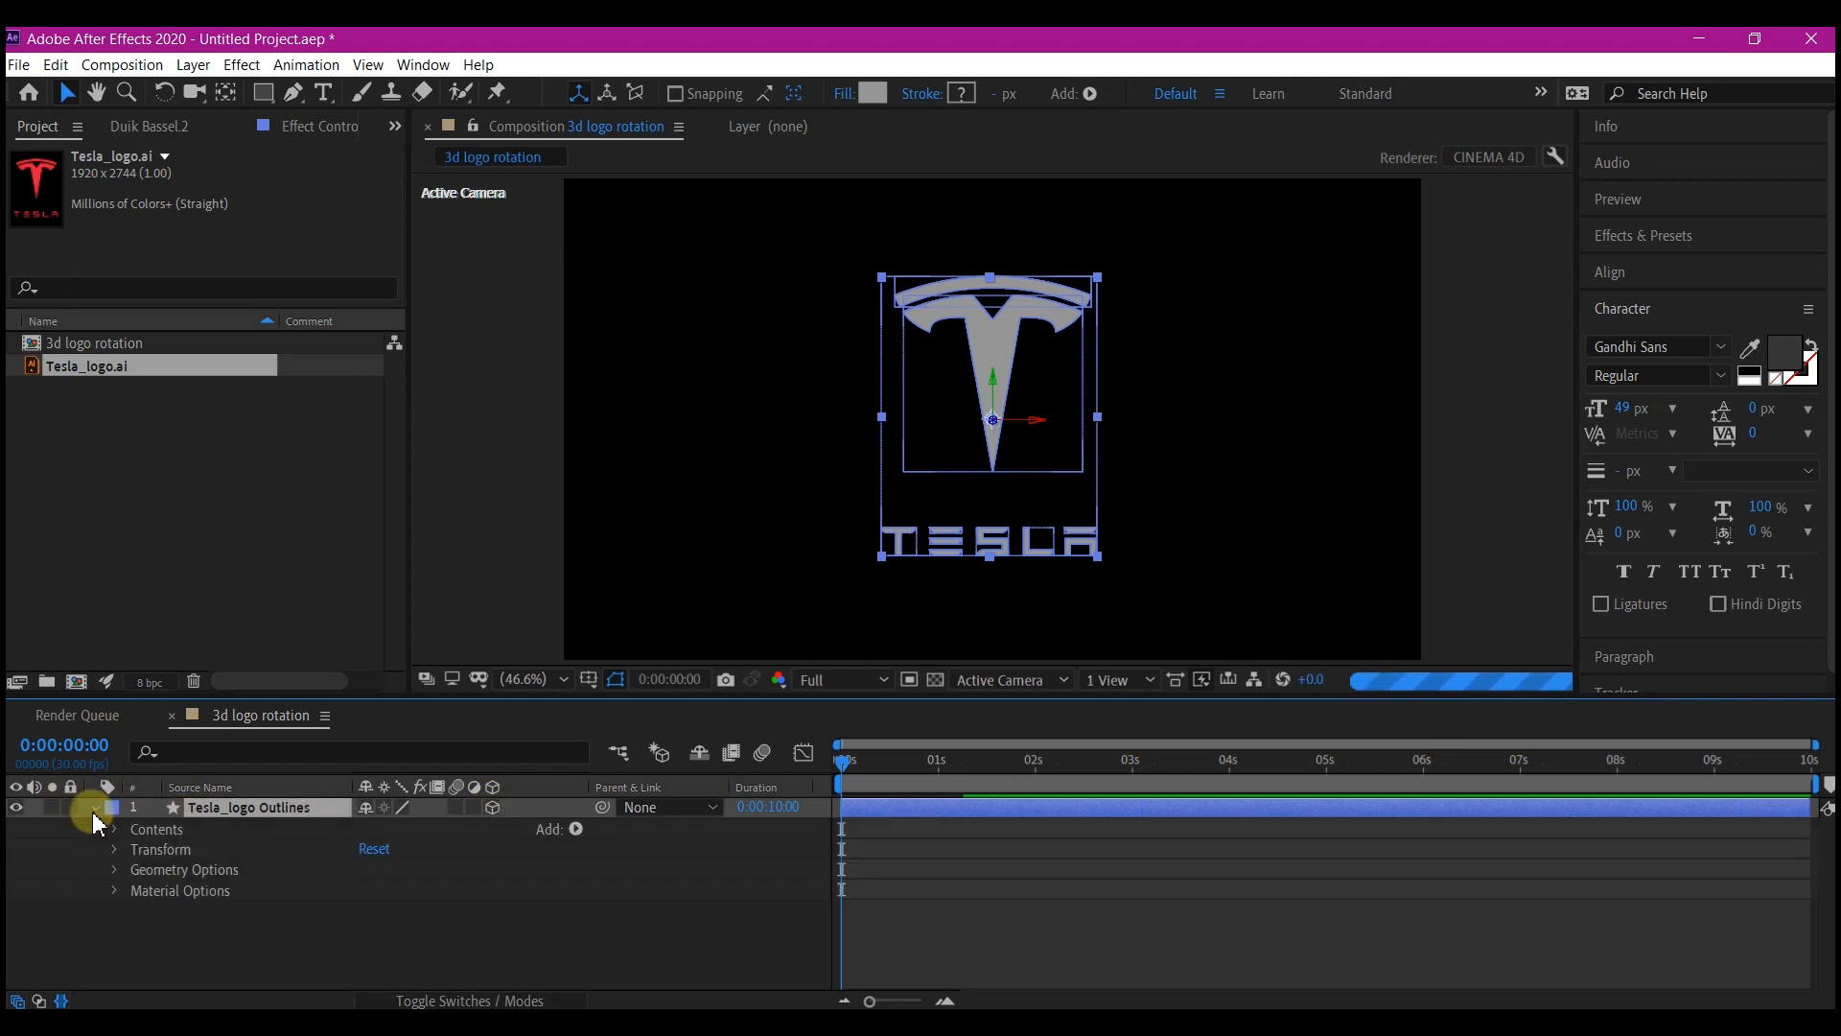
left_click(115, 869)
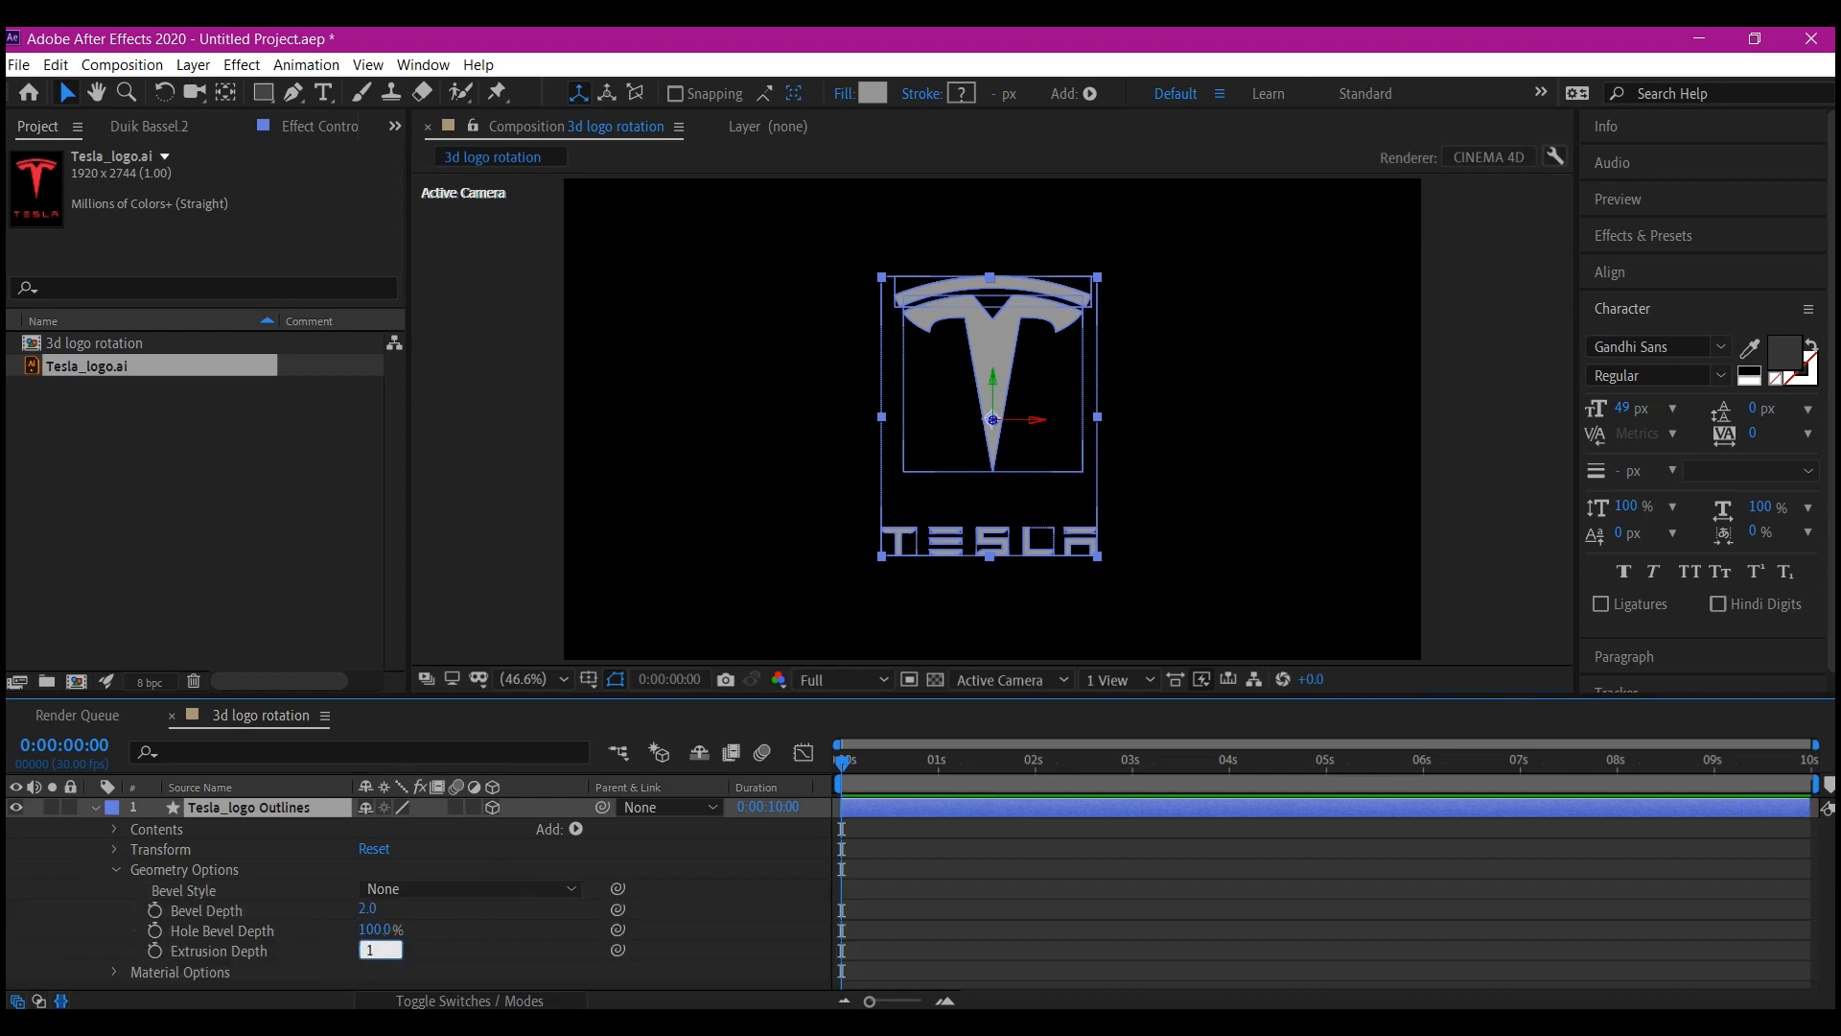
Step: Add the expression time*60 to the Y Rotation of the Tesla_logo Outlines layer
left_click(243, 810)
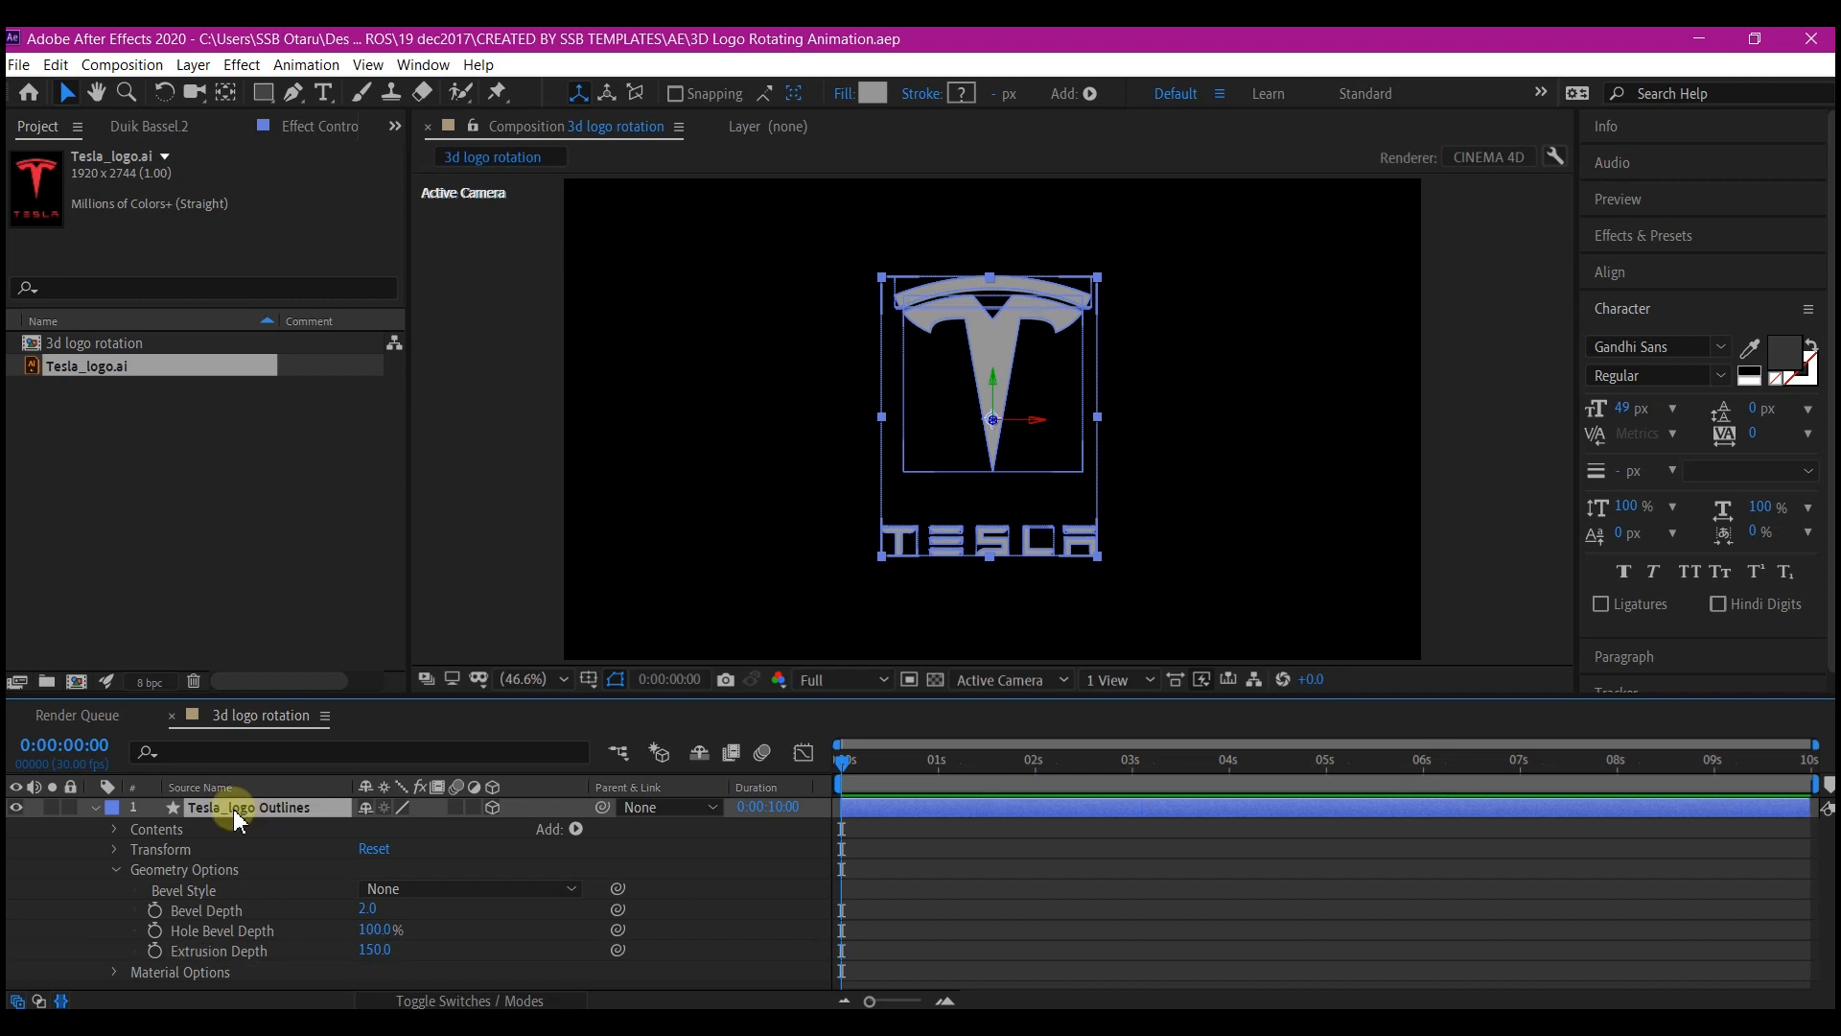
key("r")
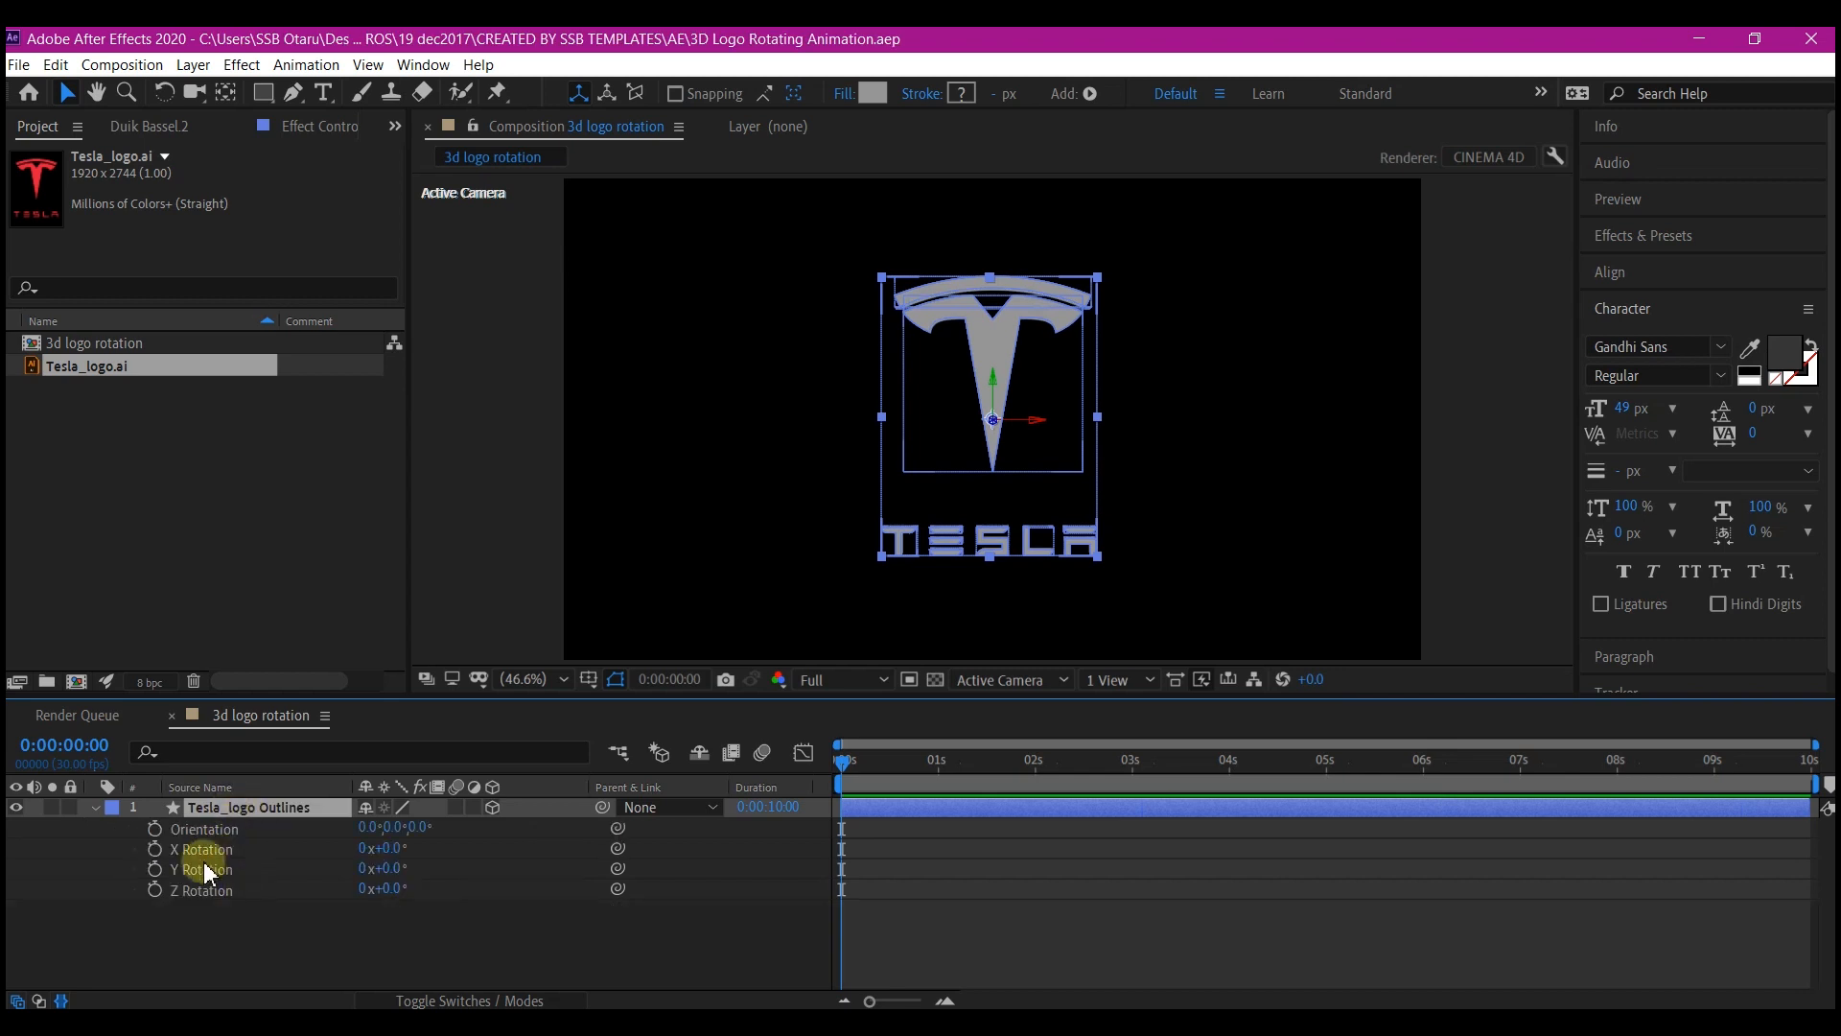
left_click(154, 869, "alt")
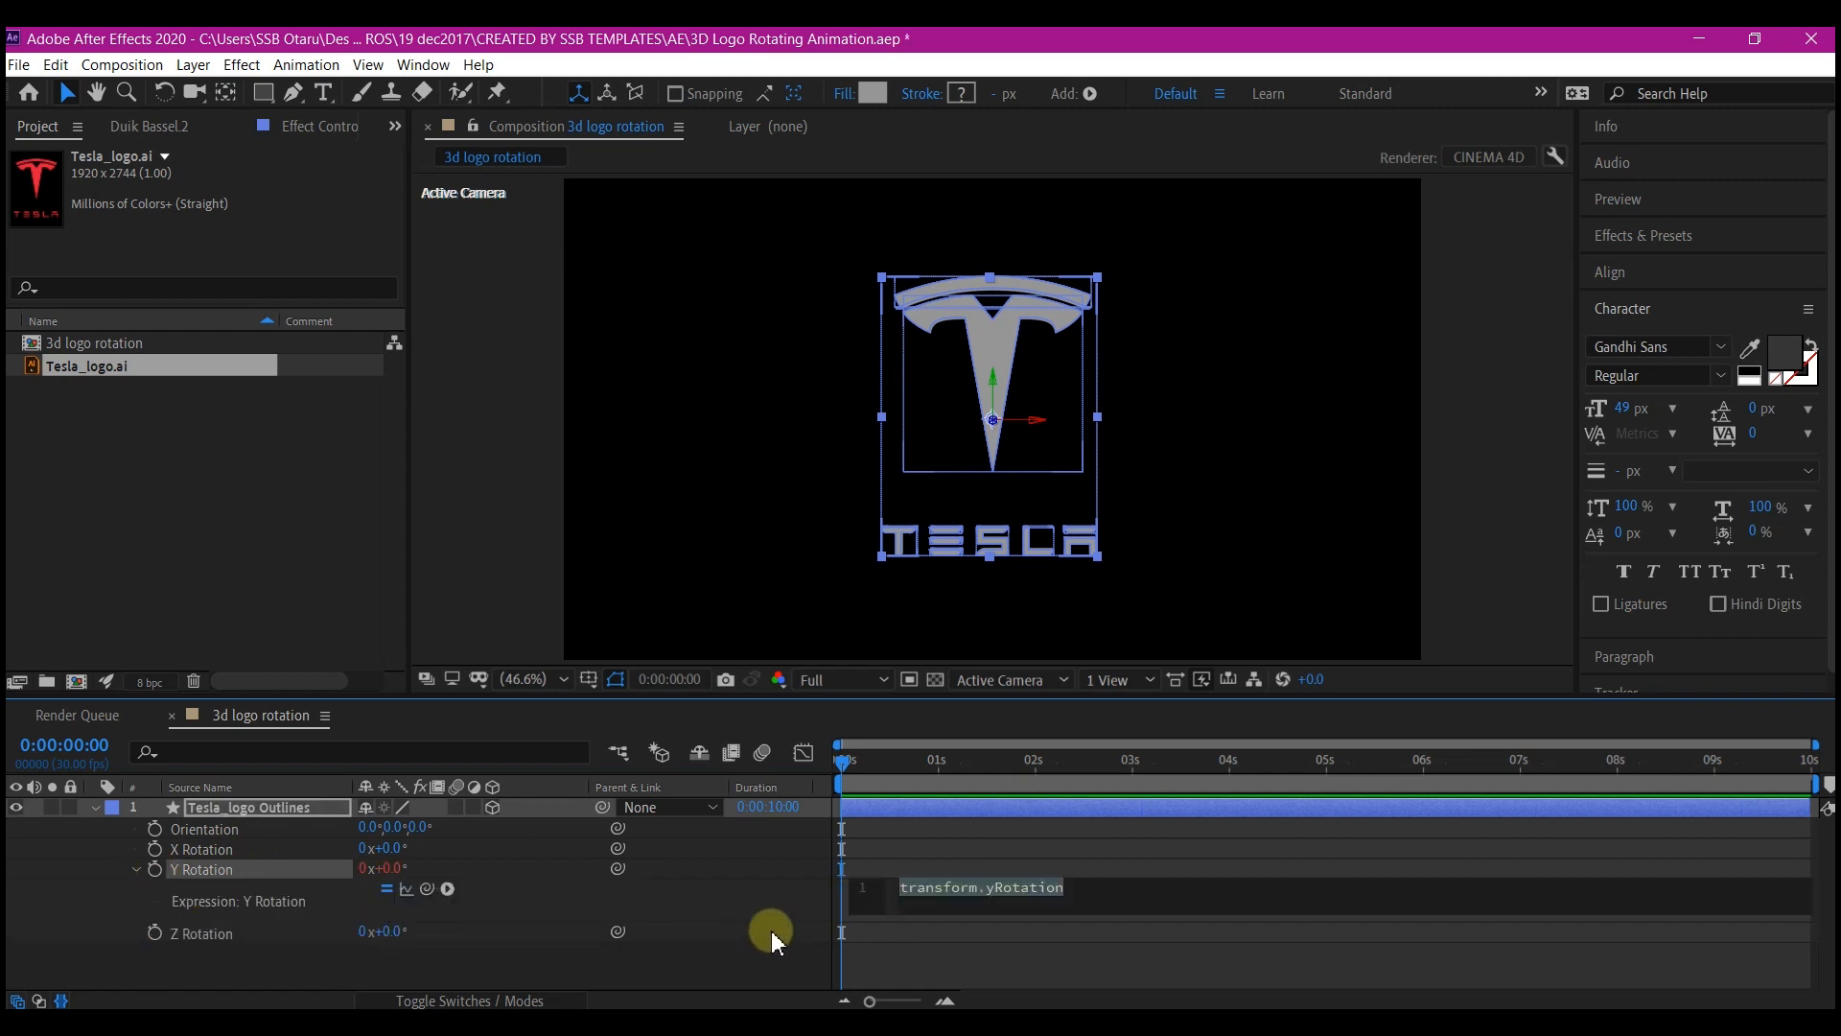
type("time")
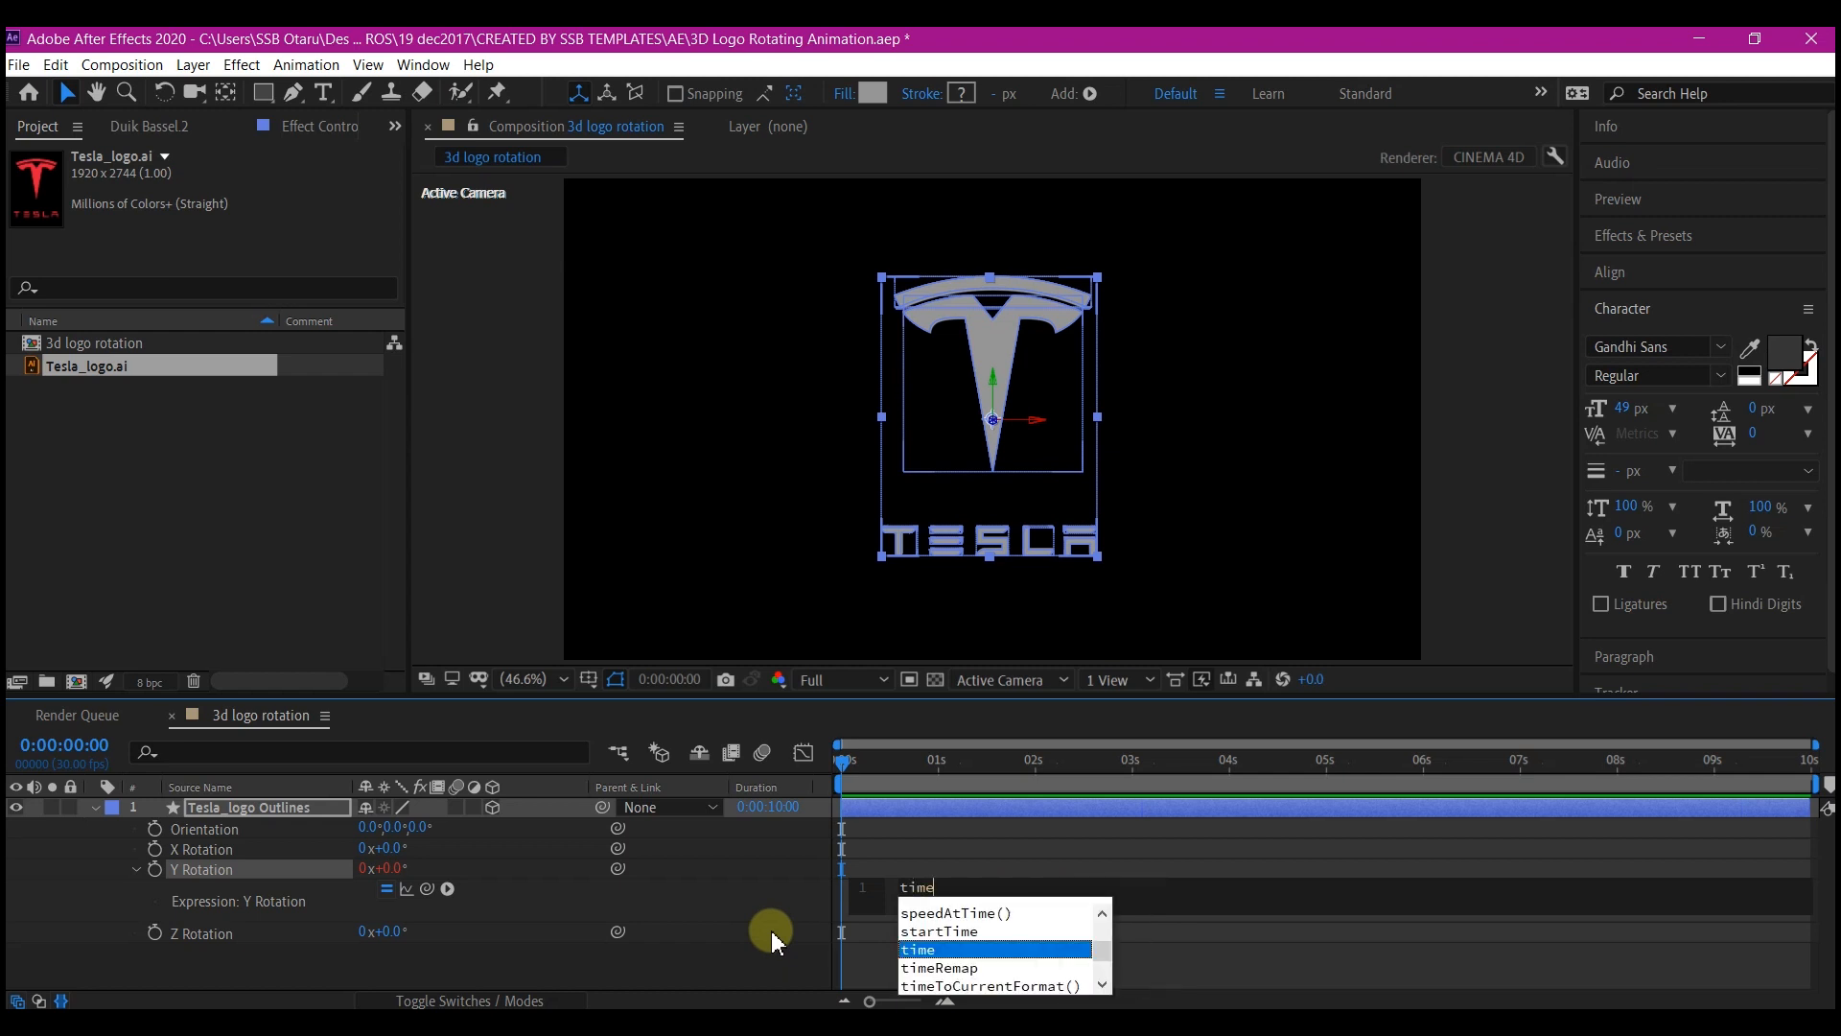
type("*60")
left_click(986, 856)
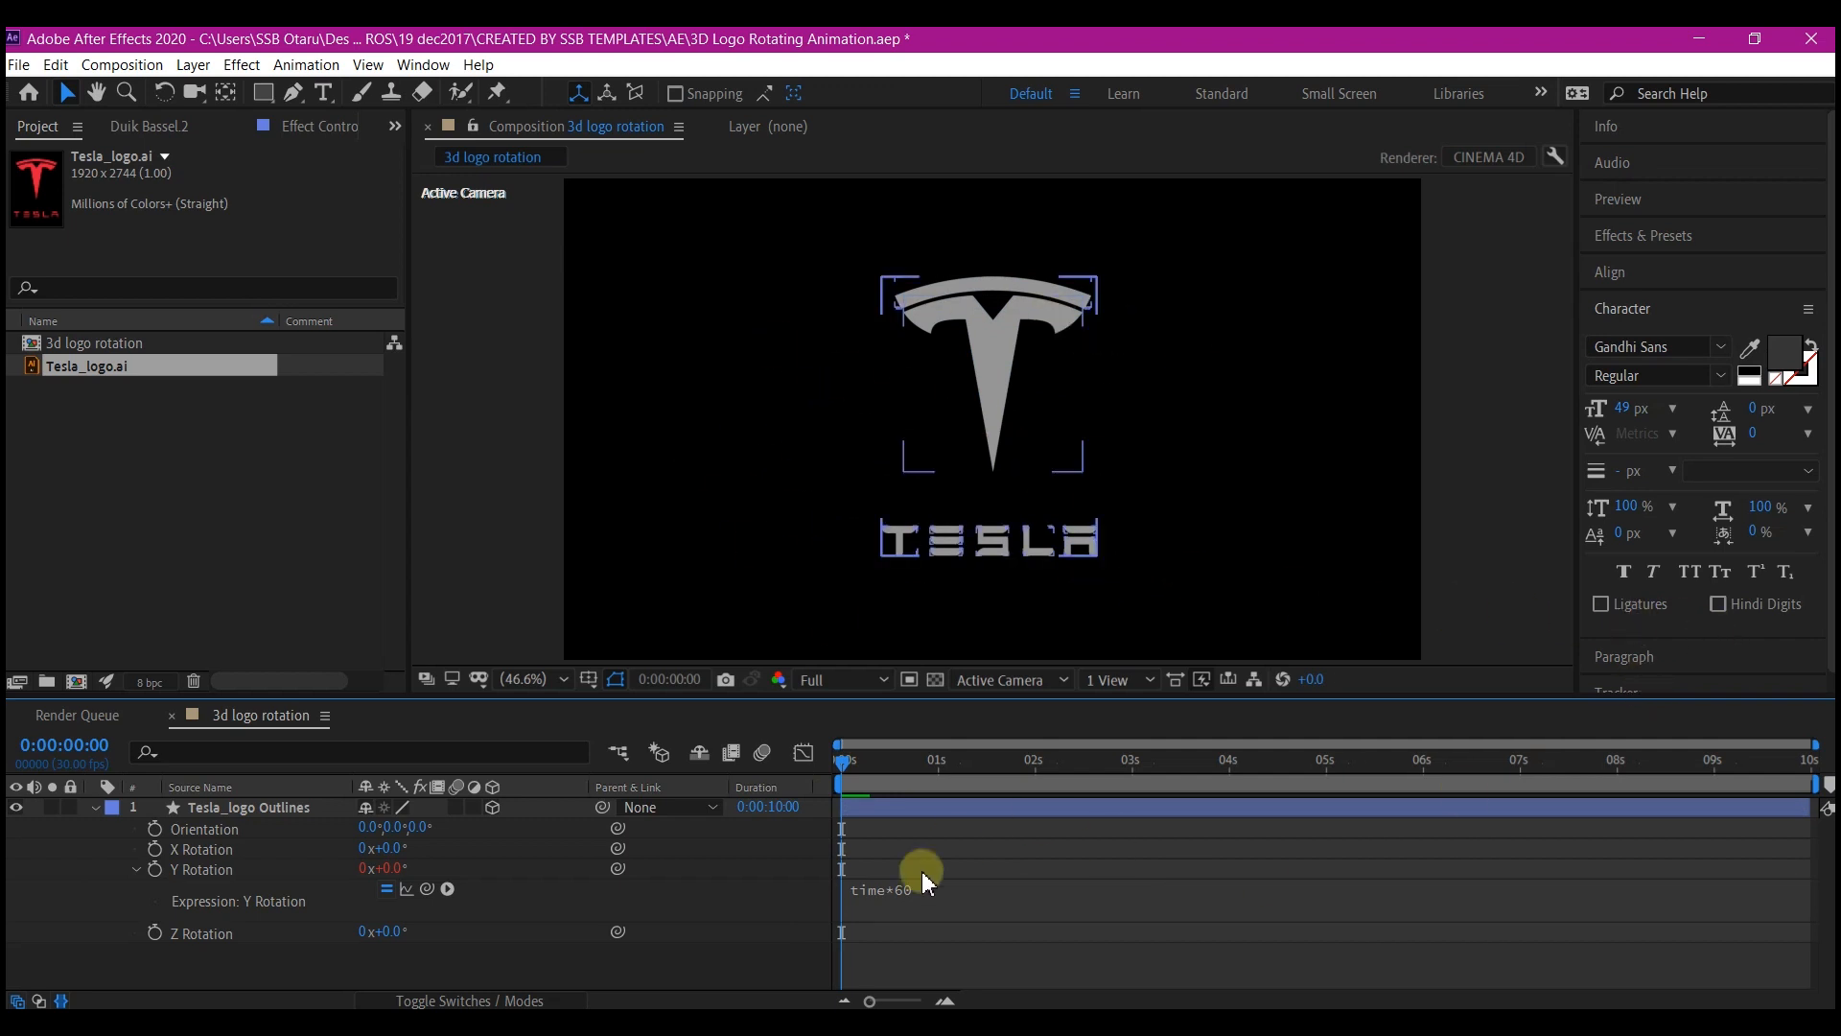
Step: Check the logo's rotation at several points along the timeline, ending at 0:00:03:14
left_click(1102, 757)
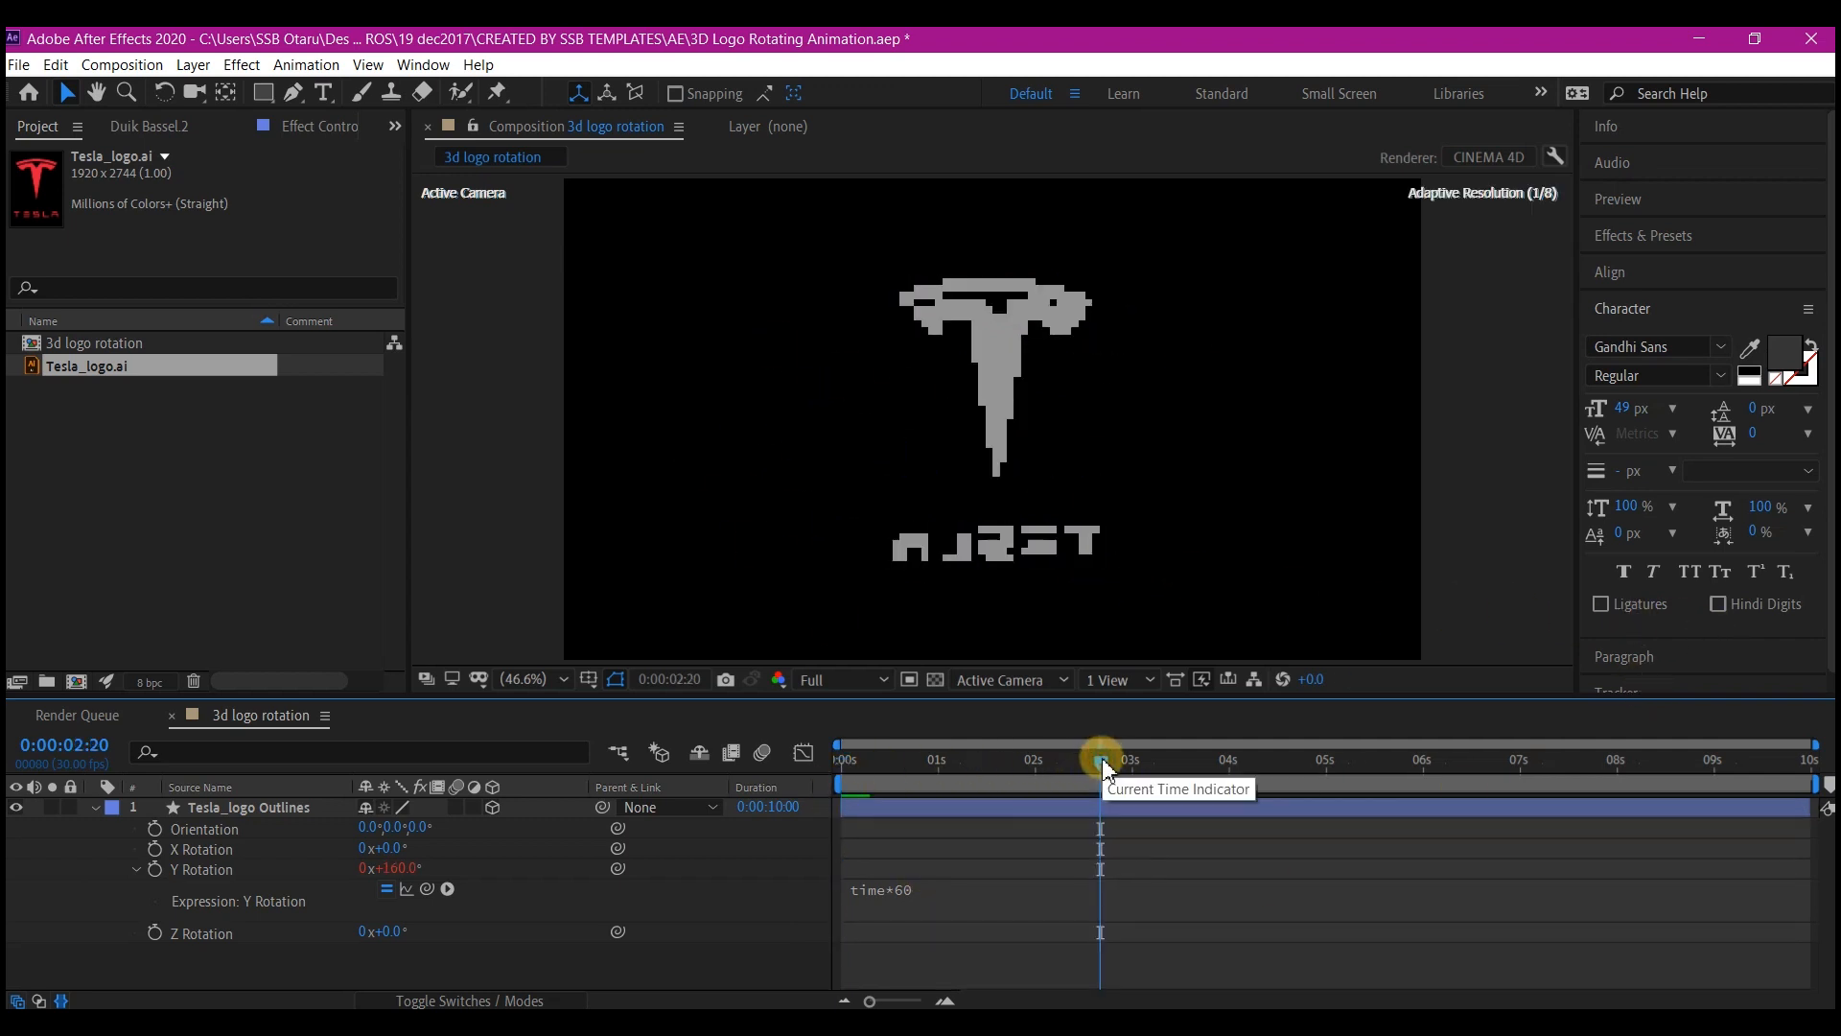
left_click(1179, 760)
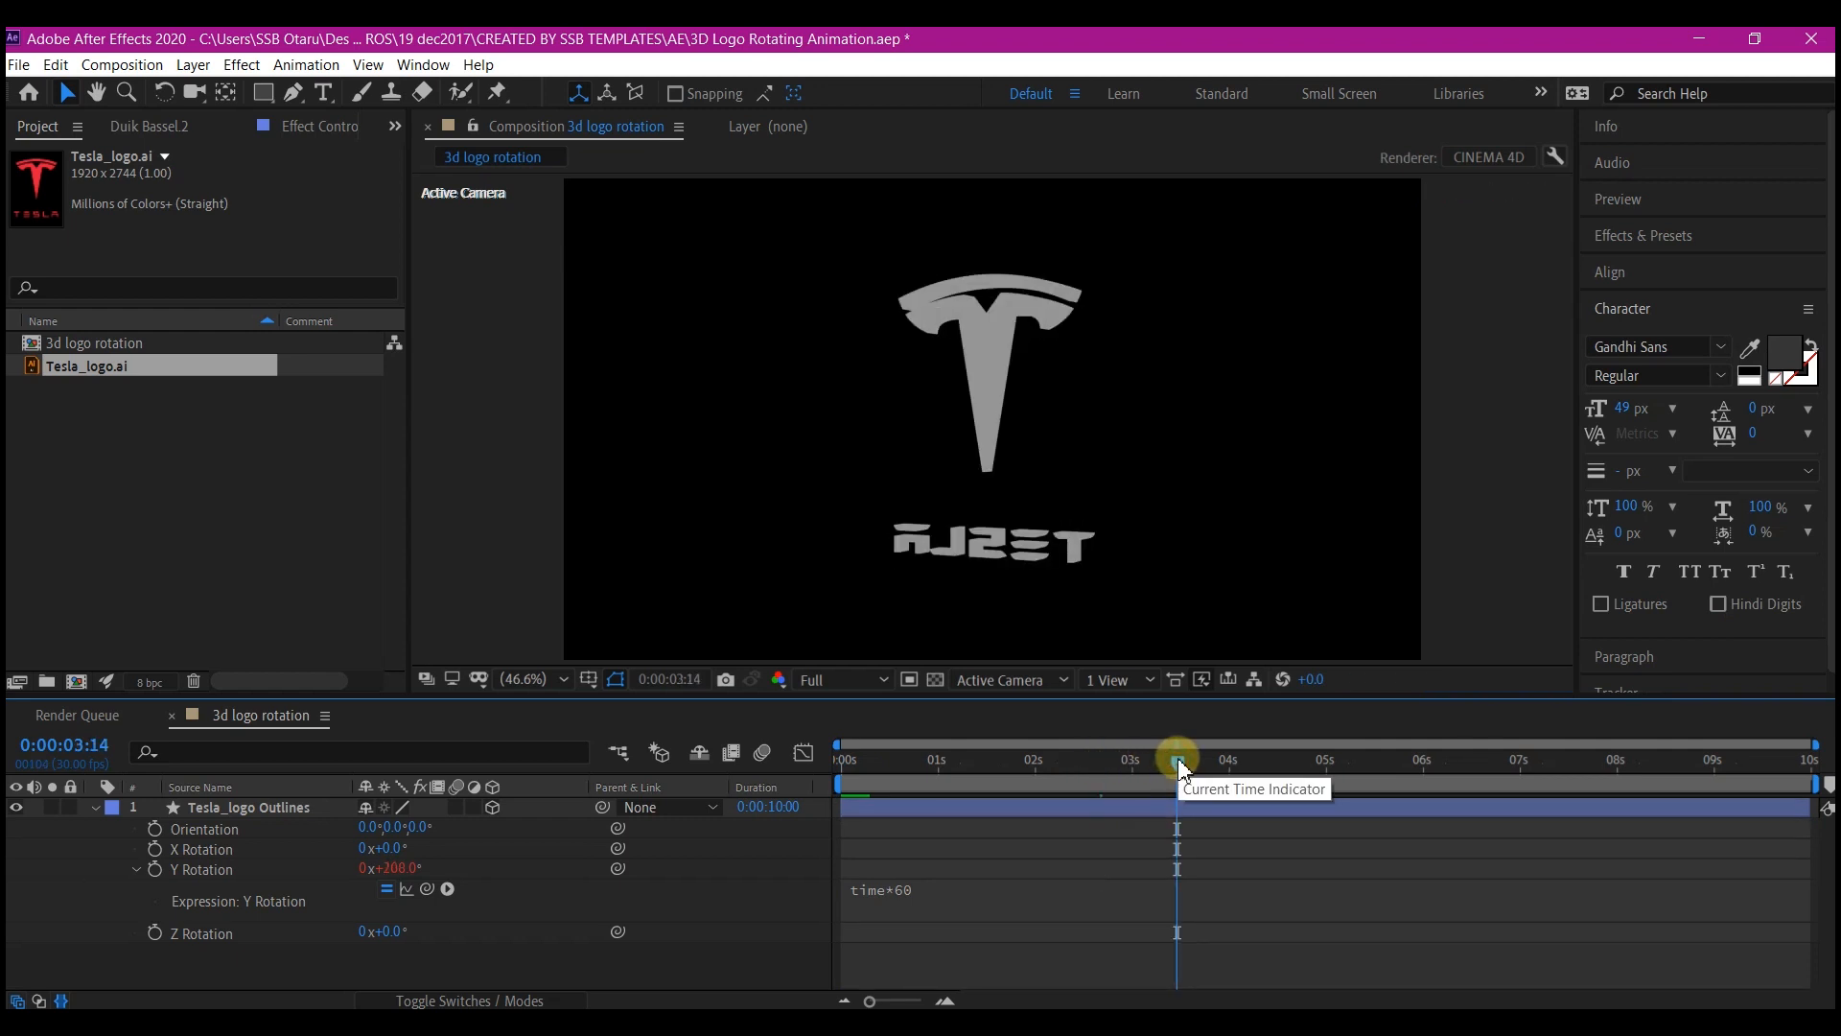
left_click(959, 483)
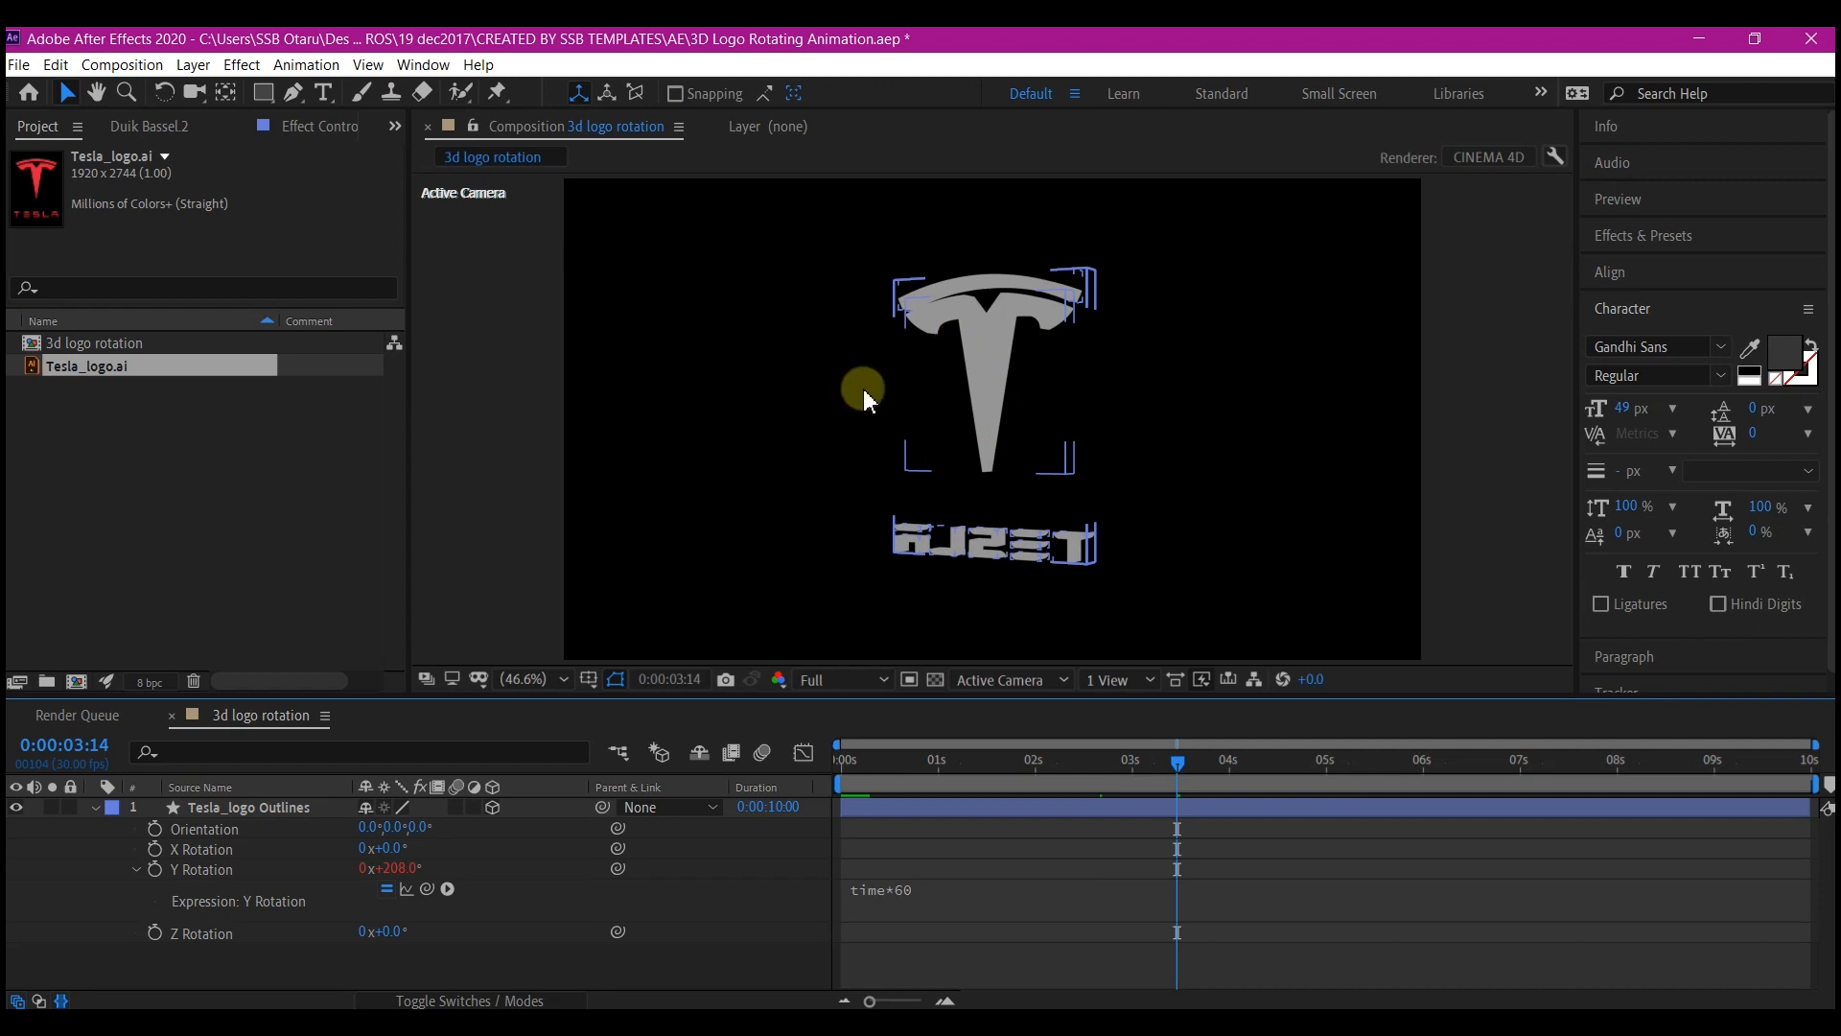
Step: Collapse the logo layer's properties and add a new Parallel light to the composition
left_click(93, 807)
left_click(112, 863)
right_click(179, 869)
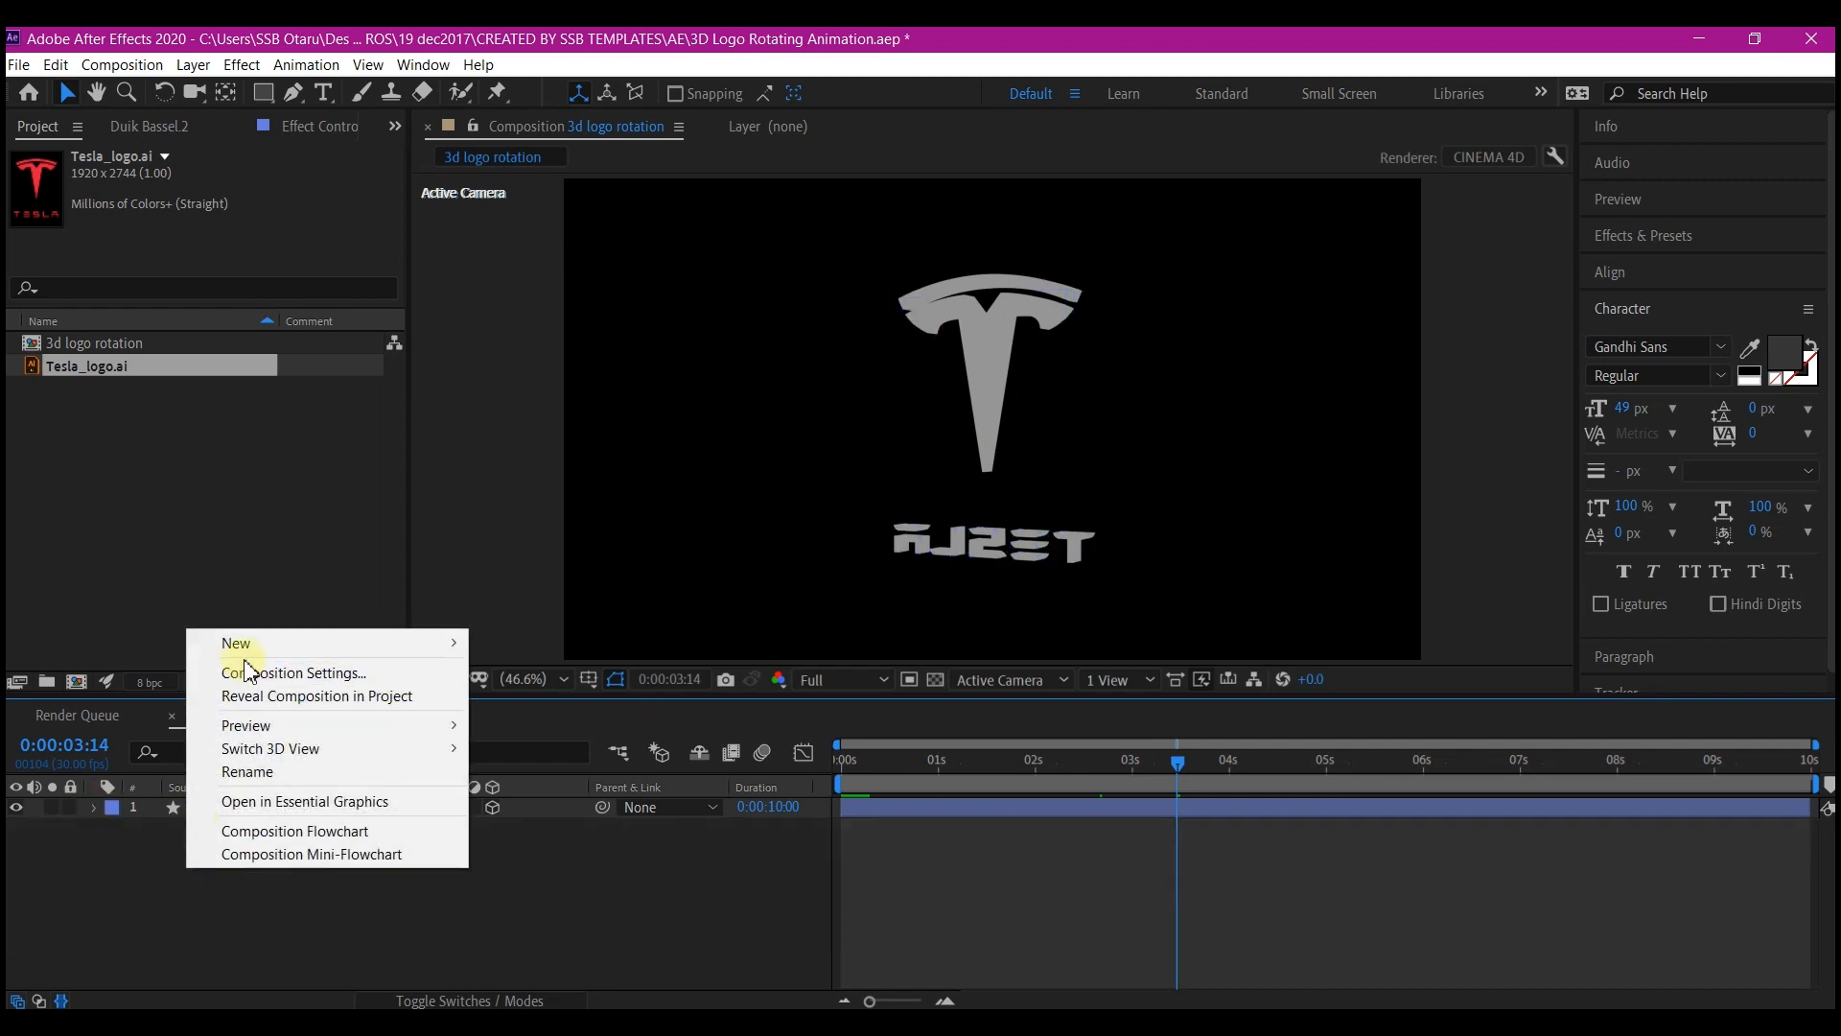
mouse_move(246, 645)
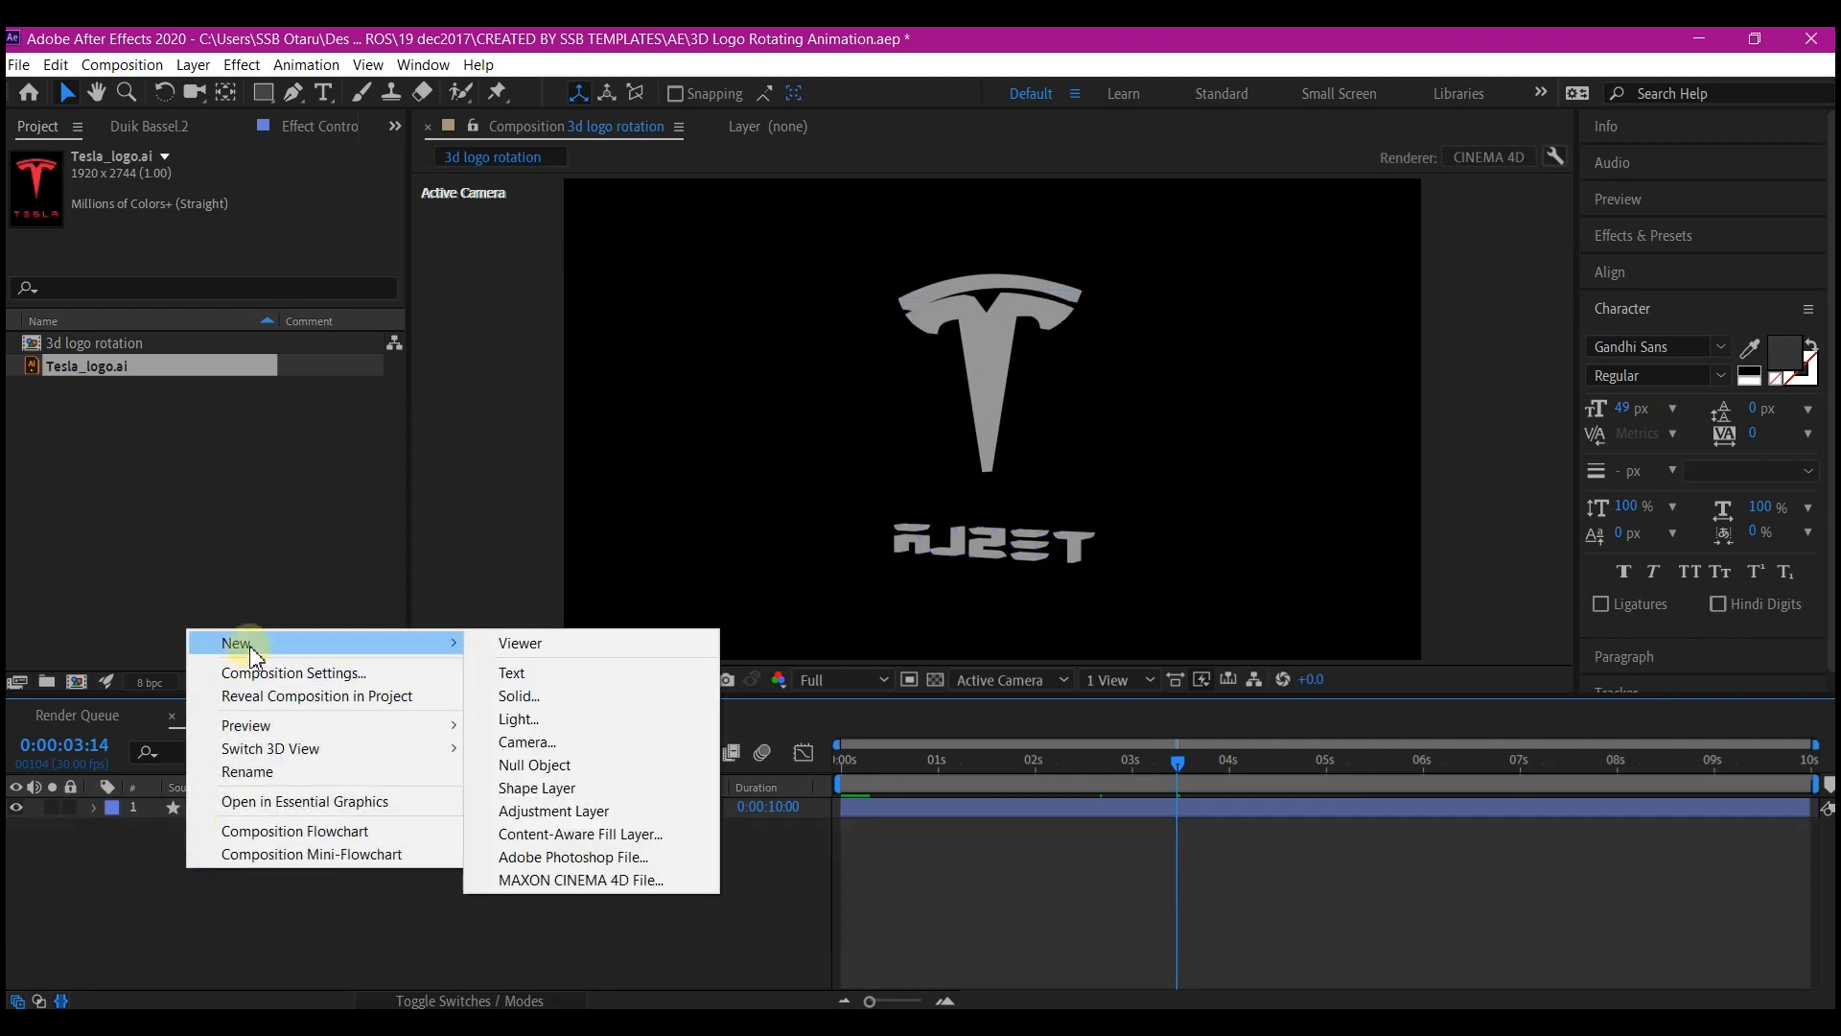
left_click(532, 718)
left_click(525, 375)
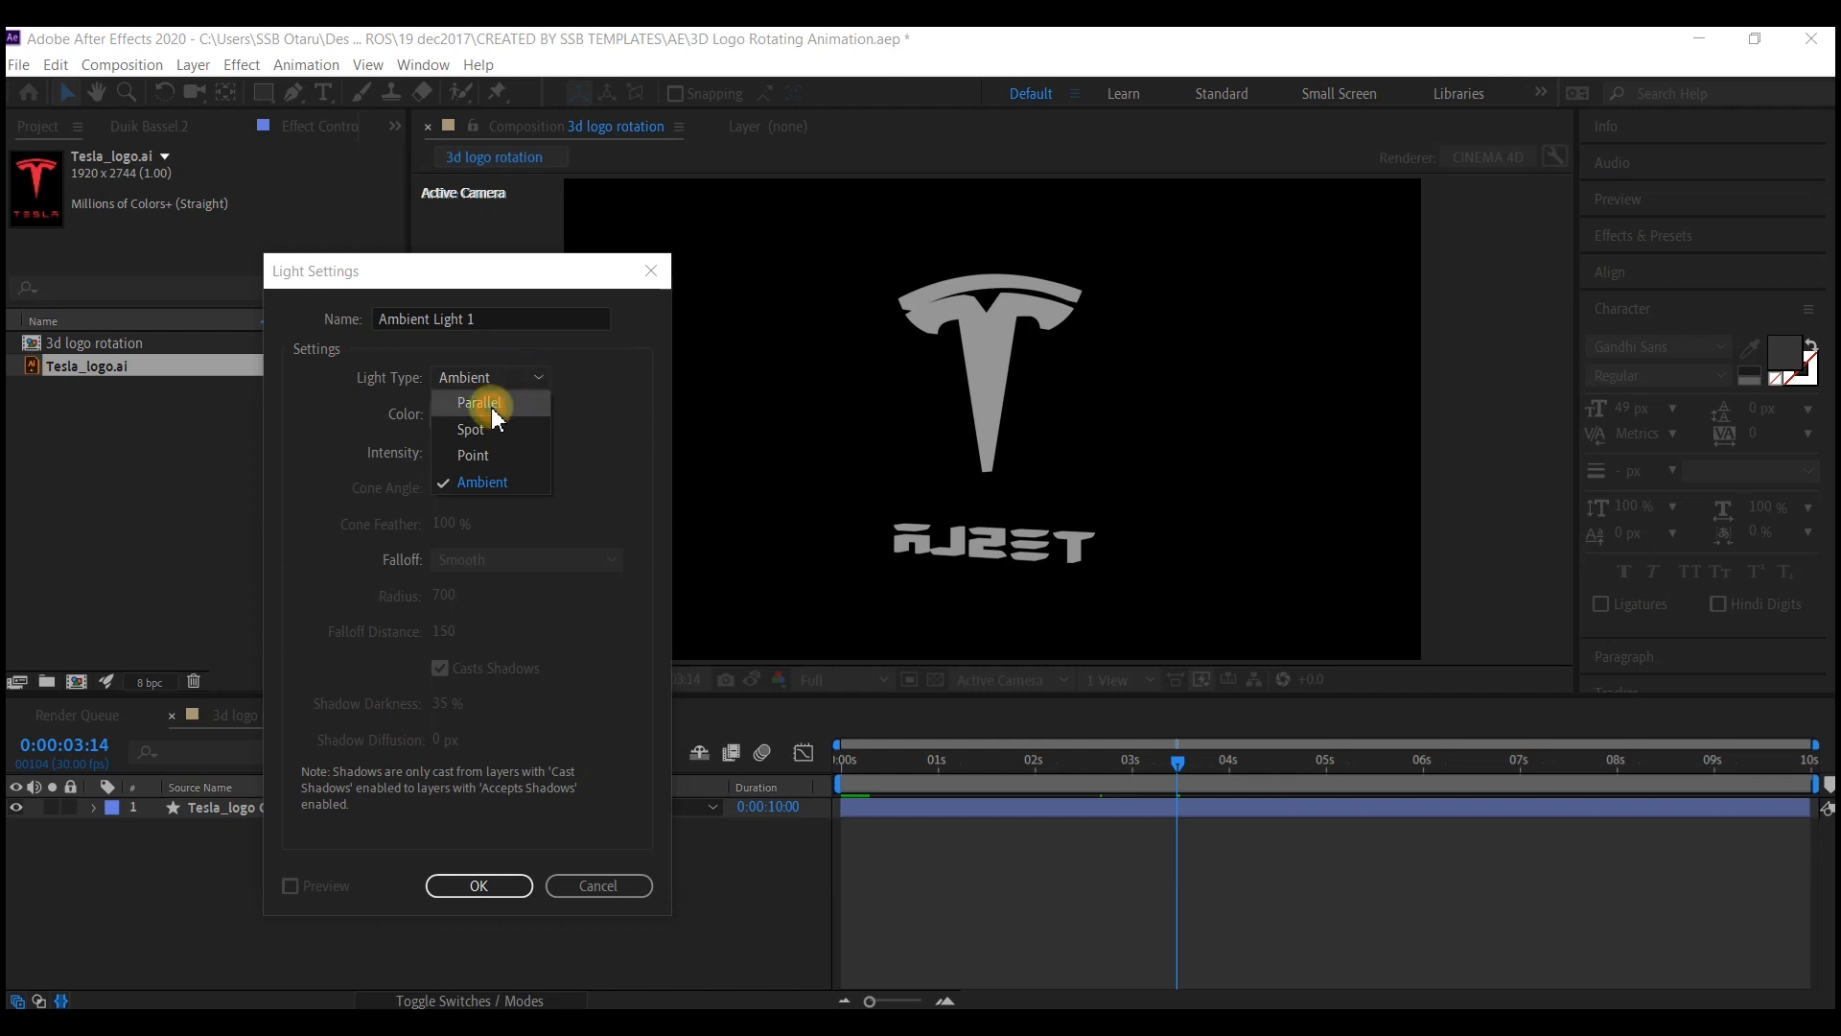
left_click(489, 404)
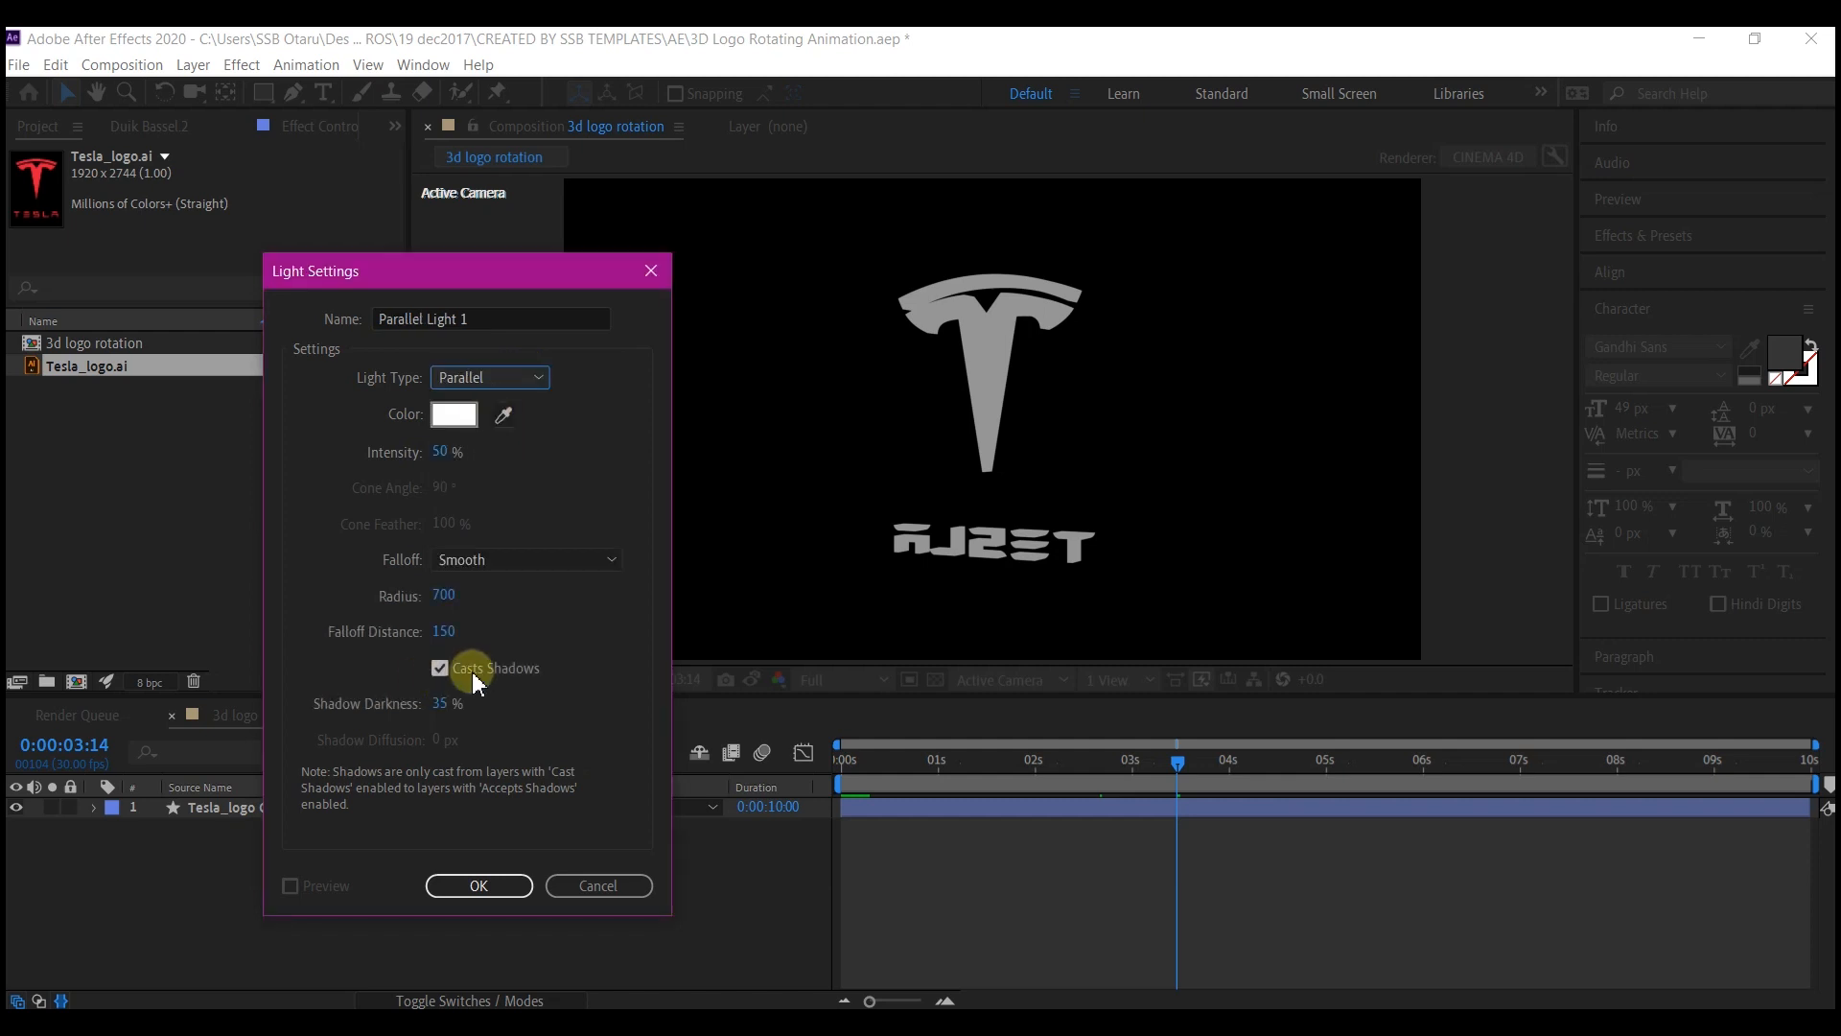
left_click(514, 882)
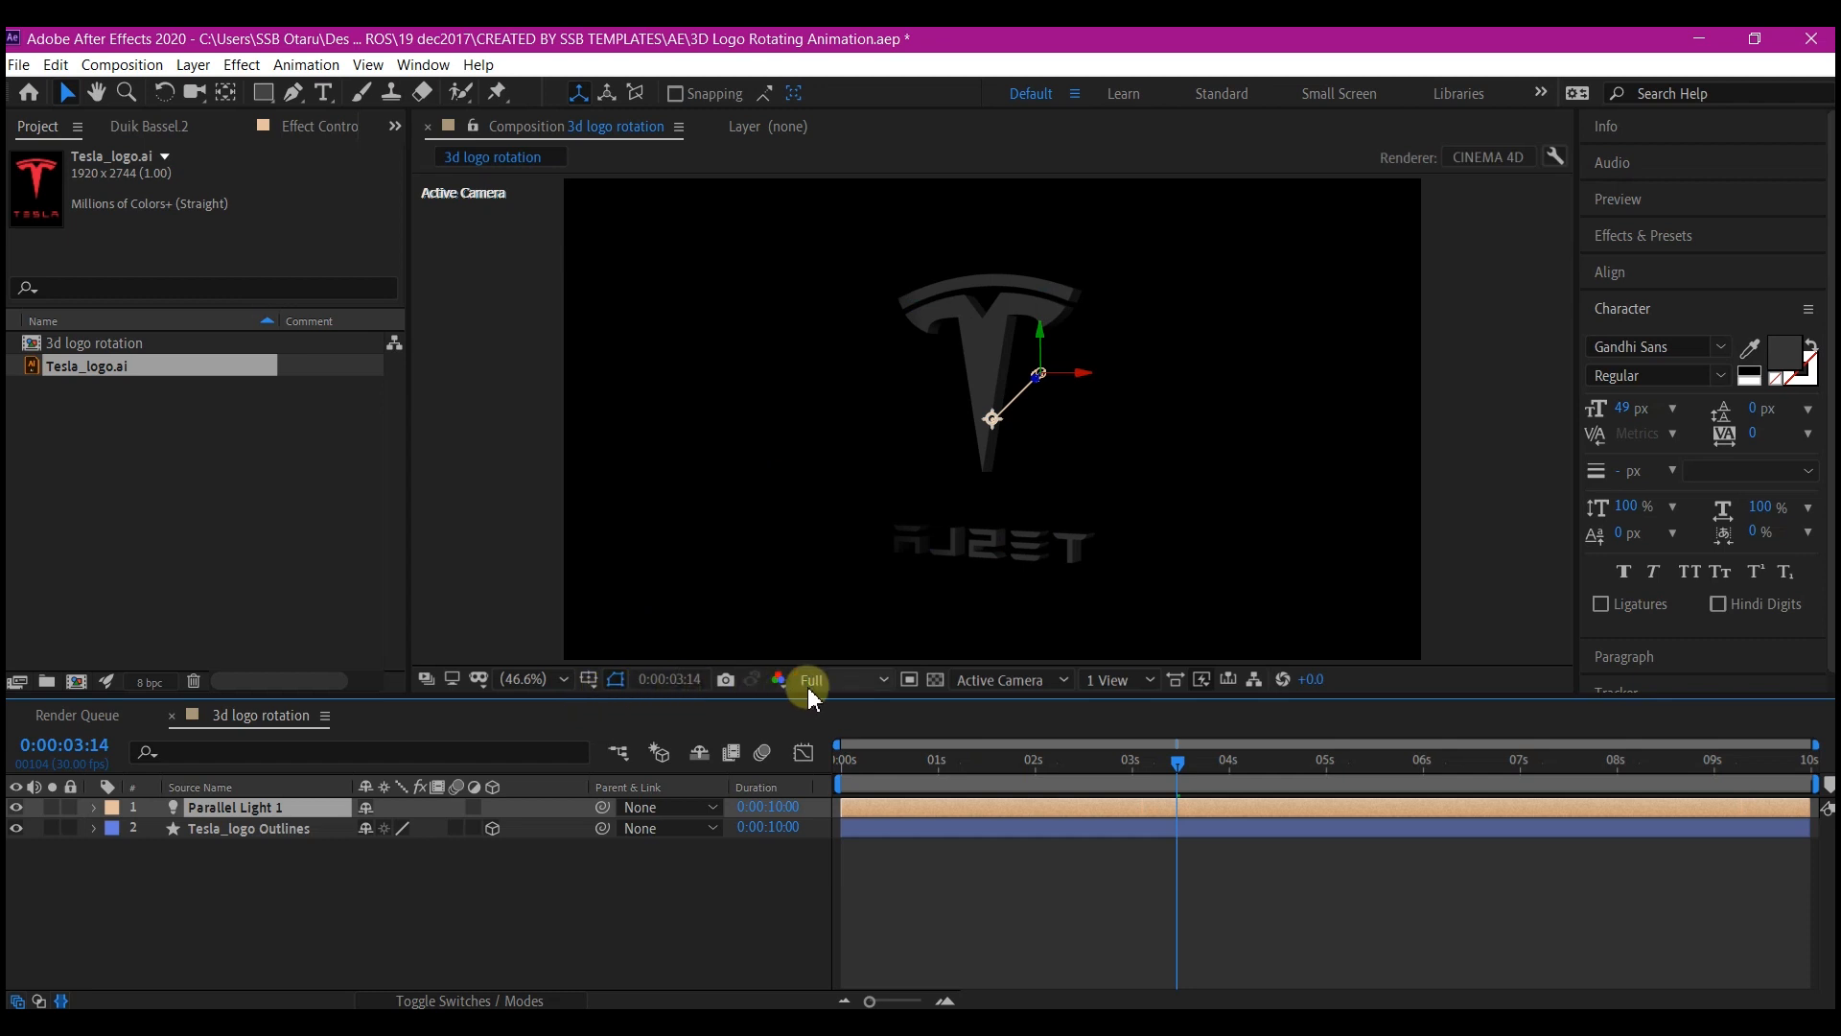
Step: In a two-view horizontal layout, duplicate the parallel light and place the copy behind the logo, aiming its point of interest back at the logo
left_click(1113, 680)
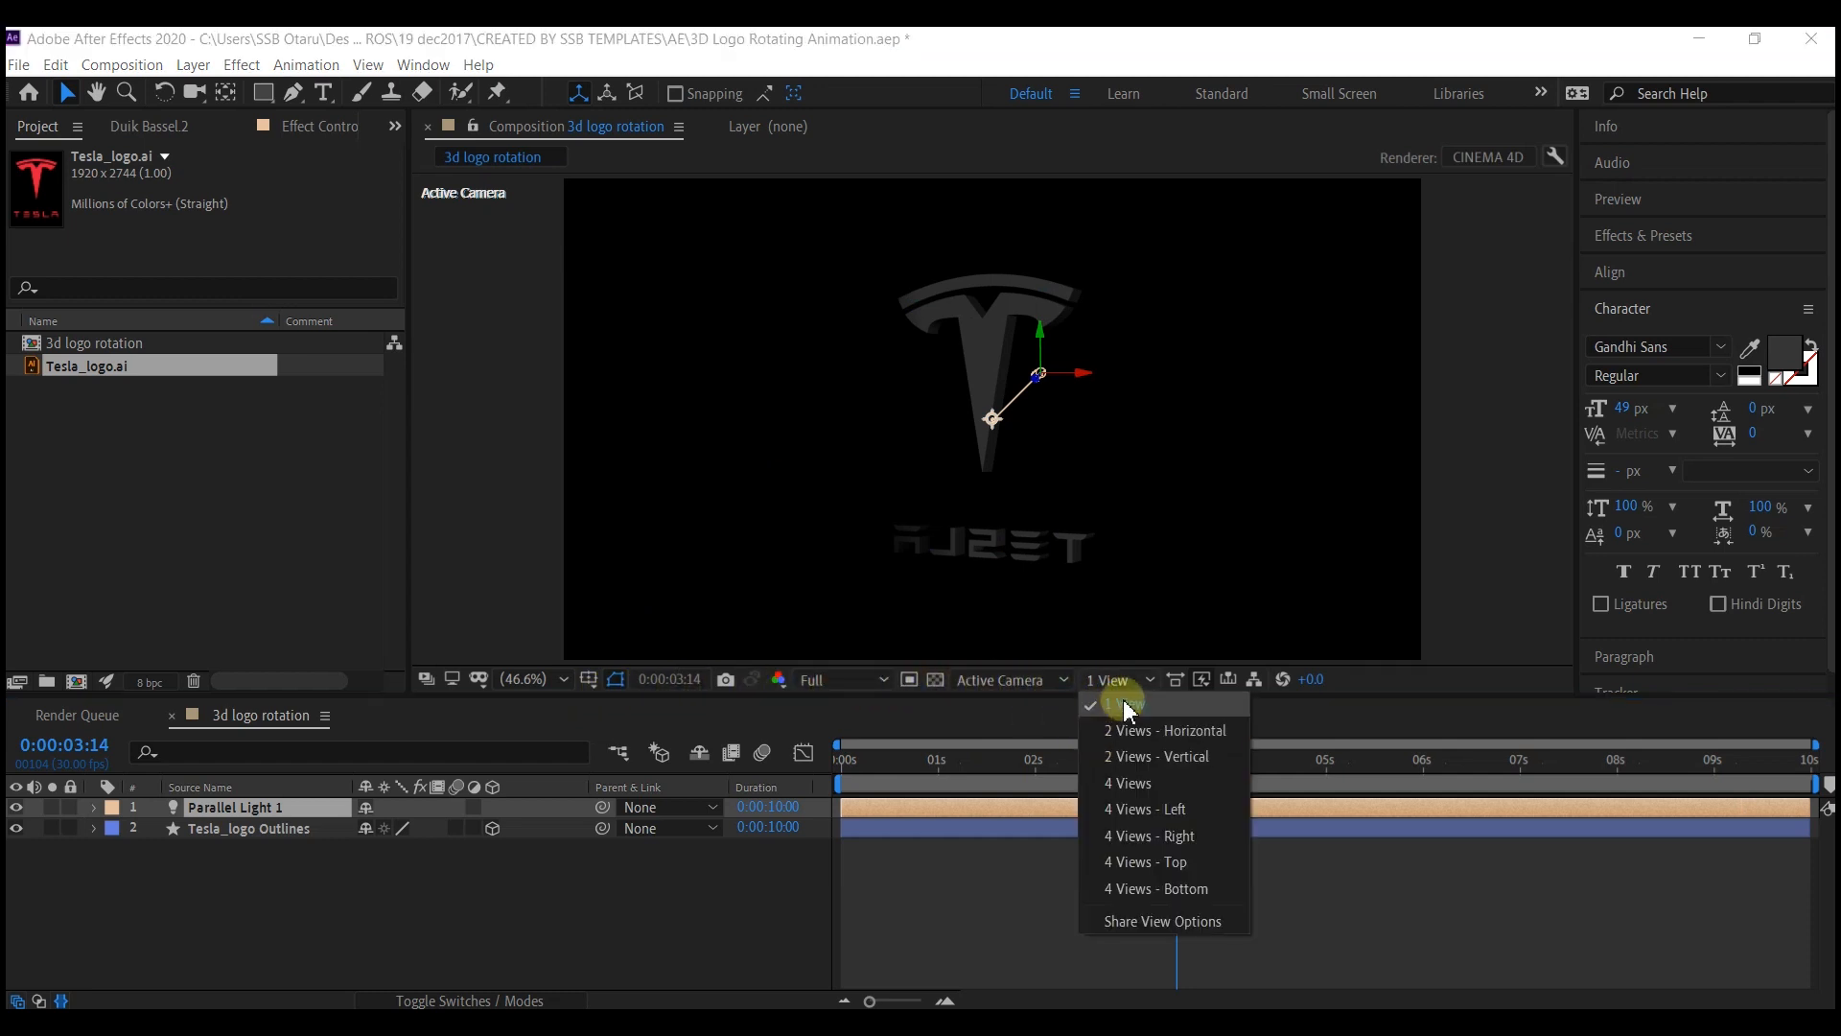
left_click(1136, 731)
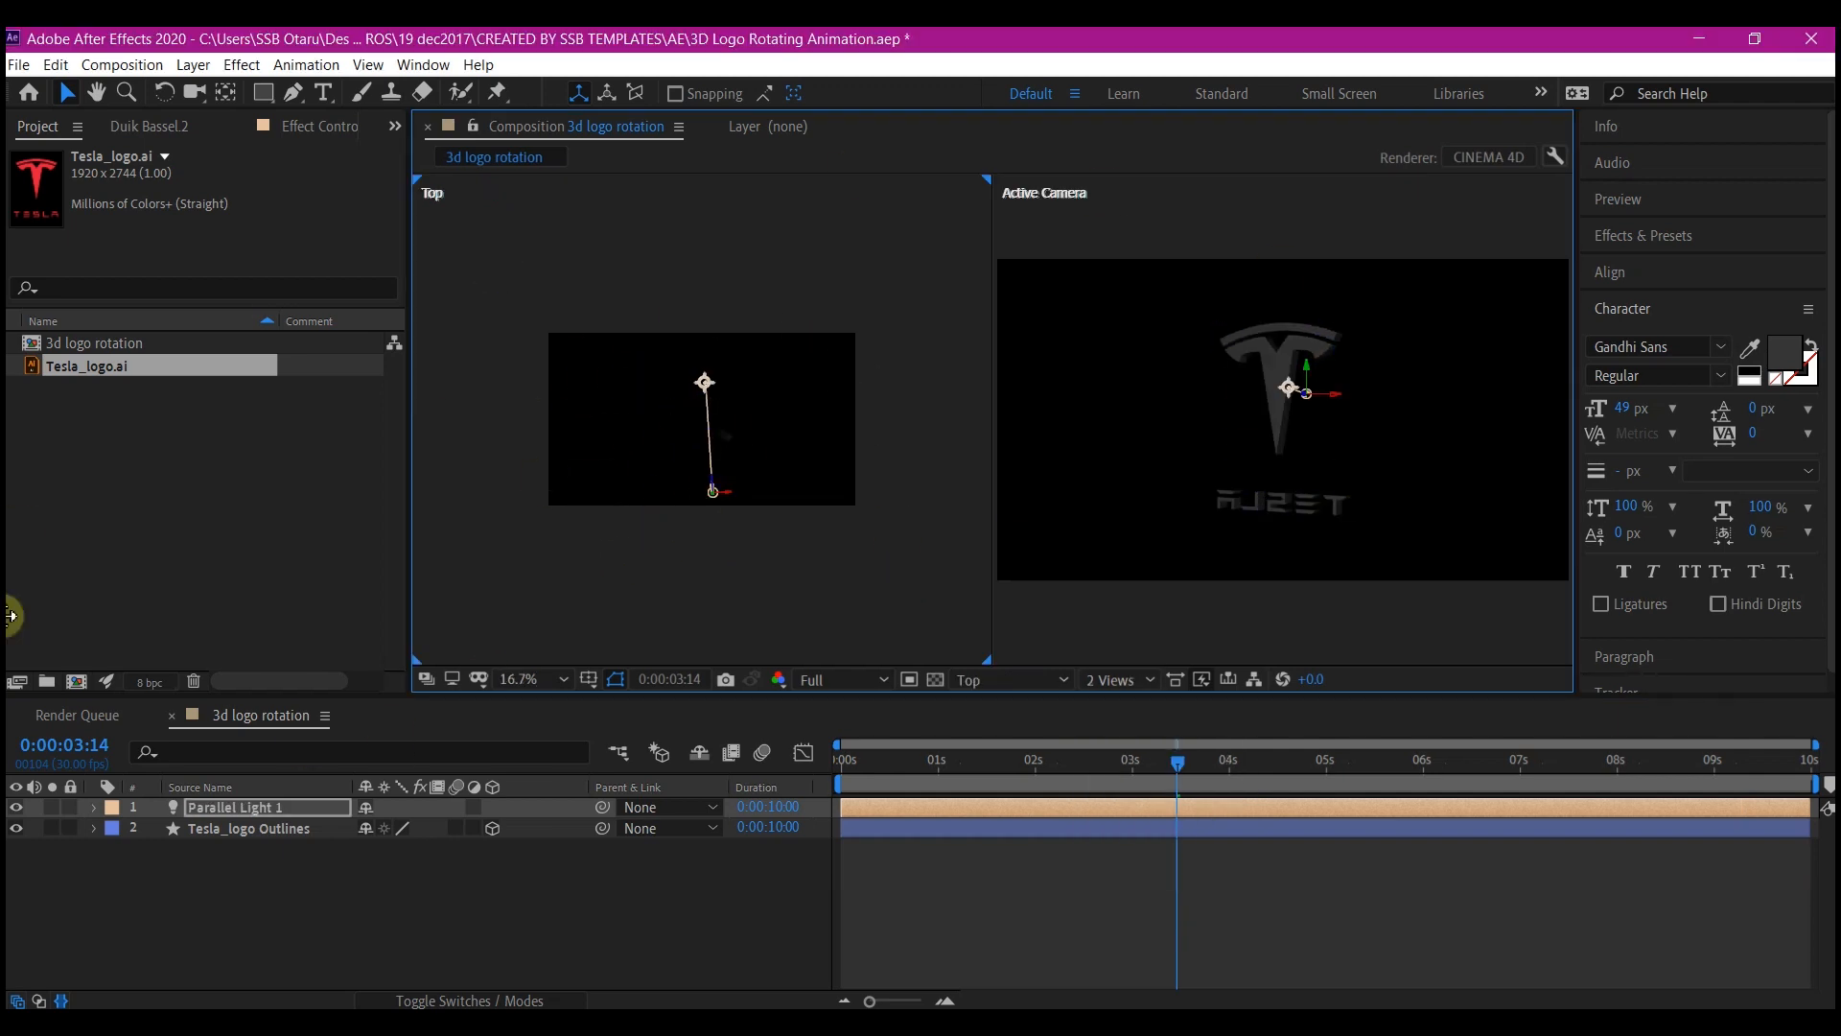
left_click(220, 808)
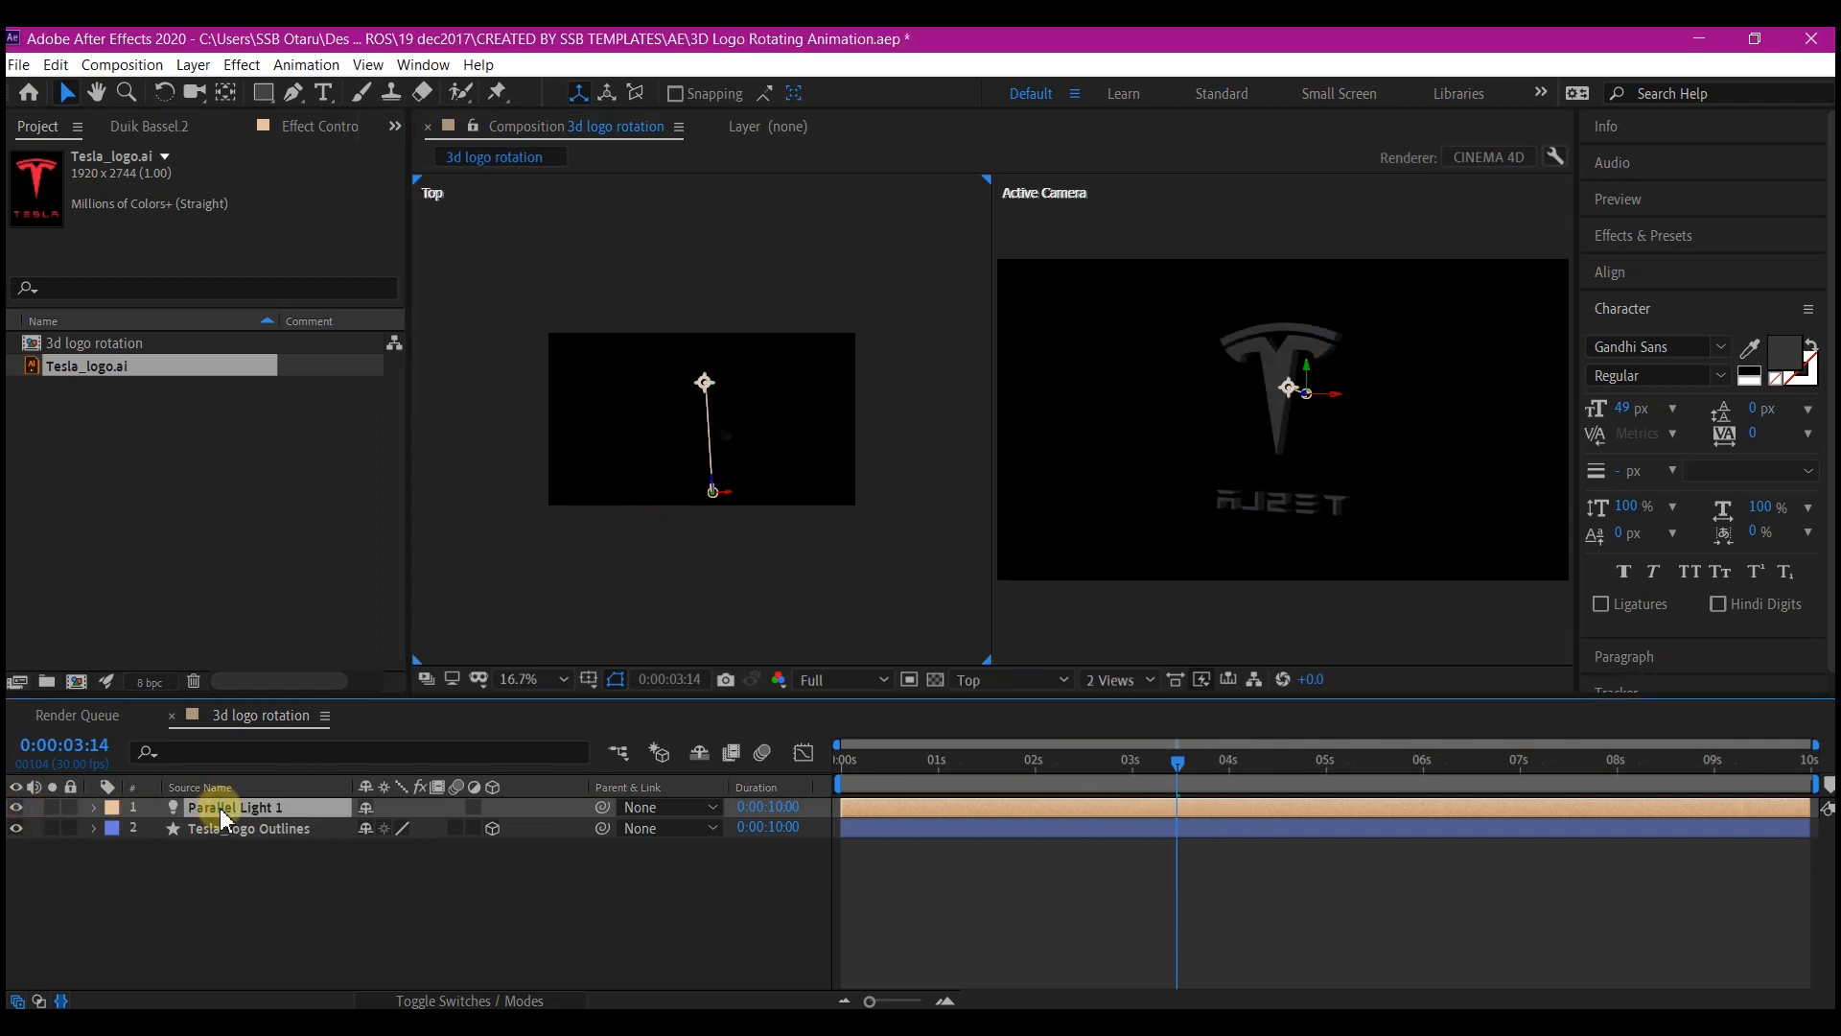
key("ctrl+d")
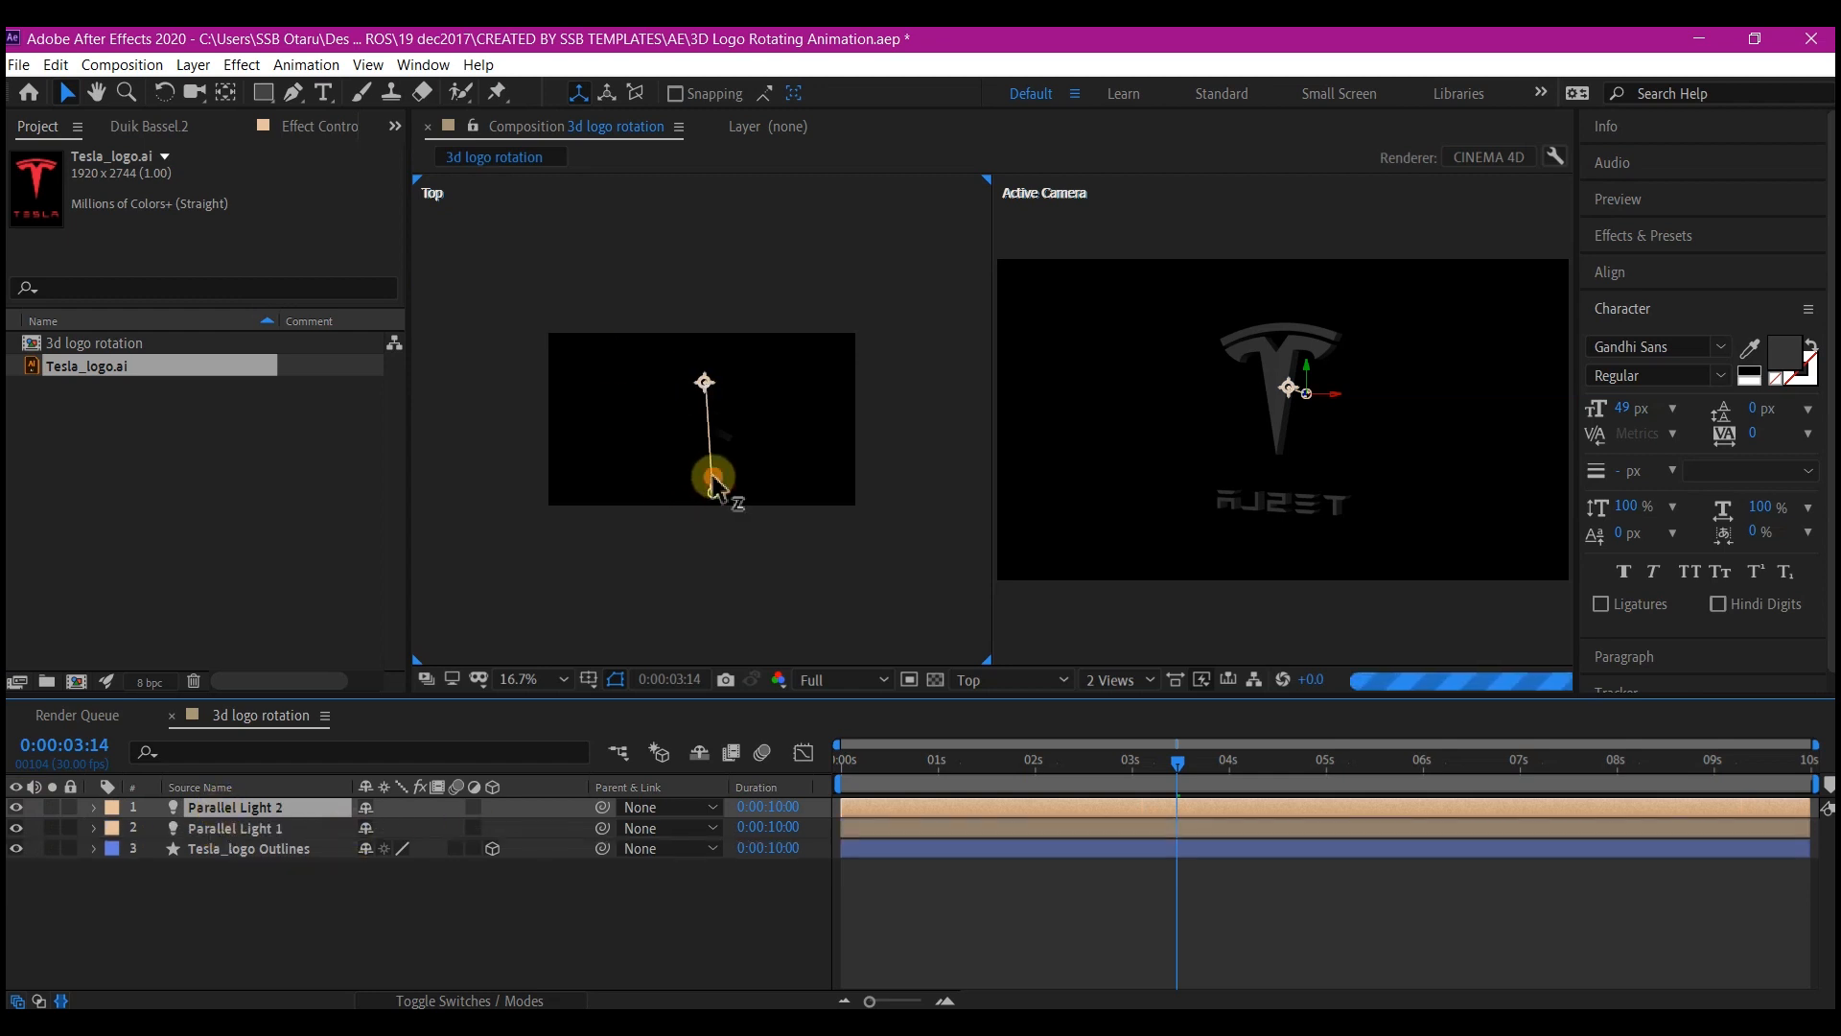
left_click_drag(715, 485, 692, 192)
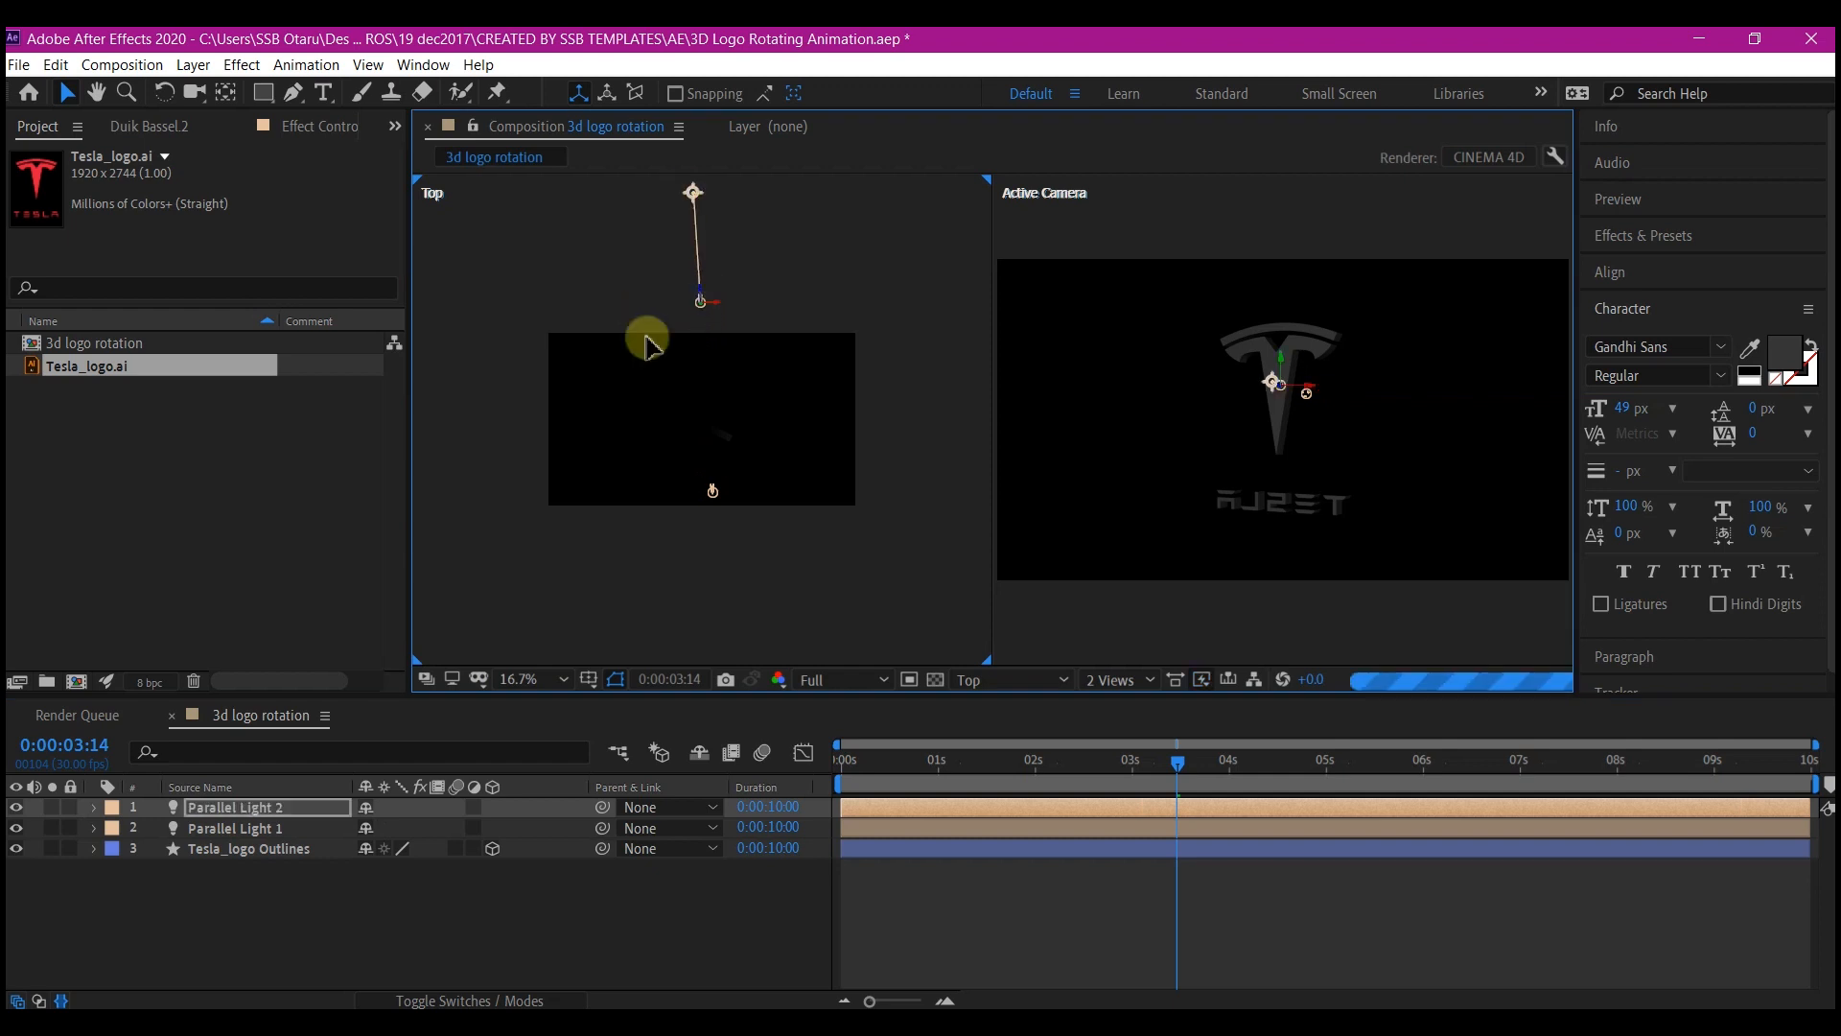
left_click_drag(648, 345, 707, 399)
Step: Add a new Ambient light with 50% intensity to the composition
right_click(213, 911)
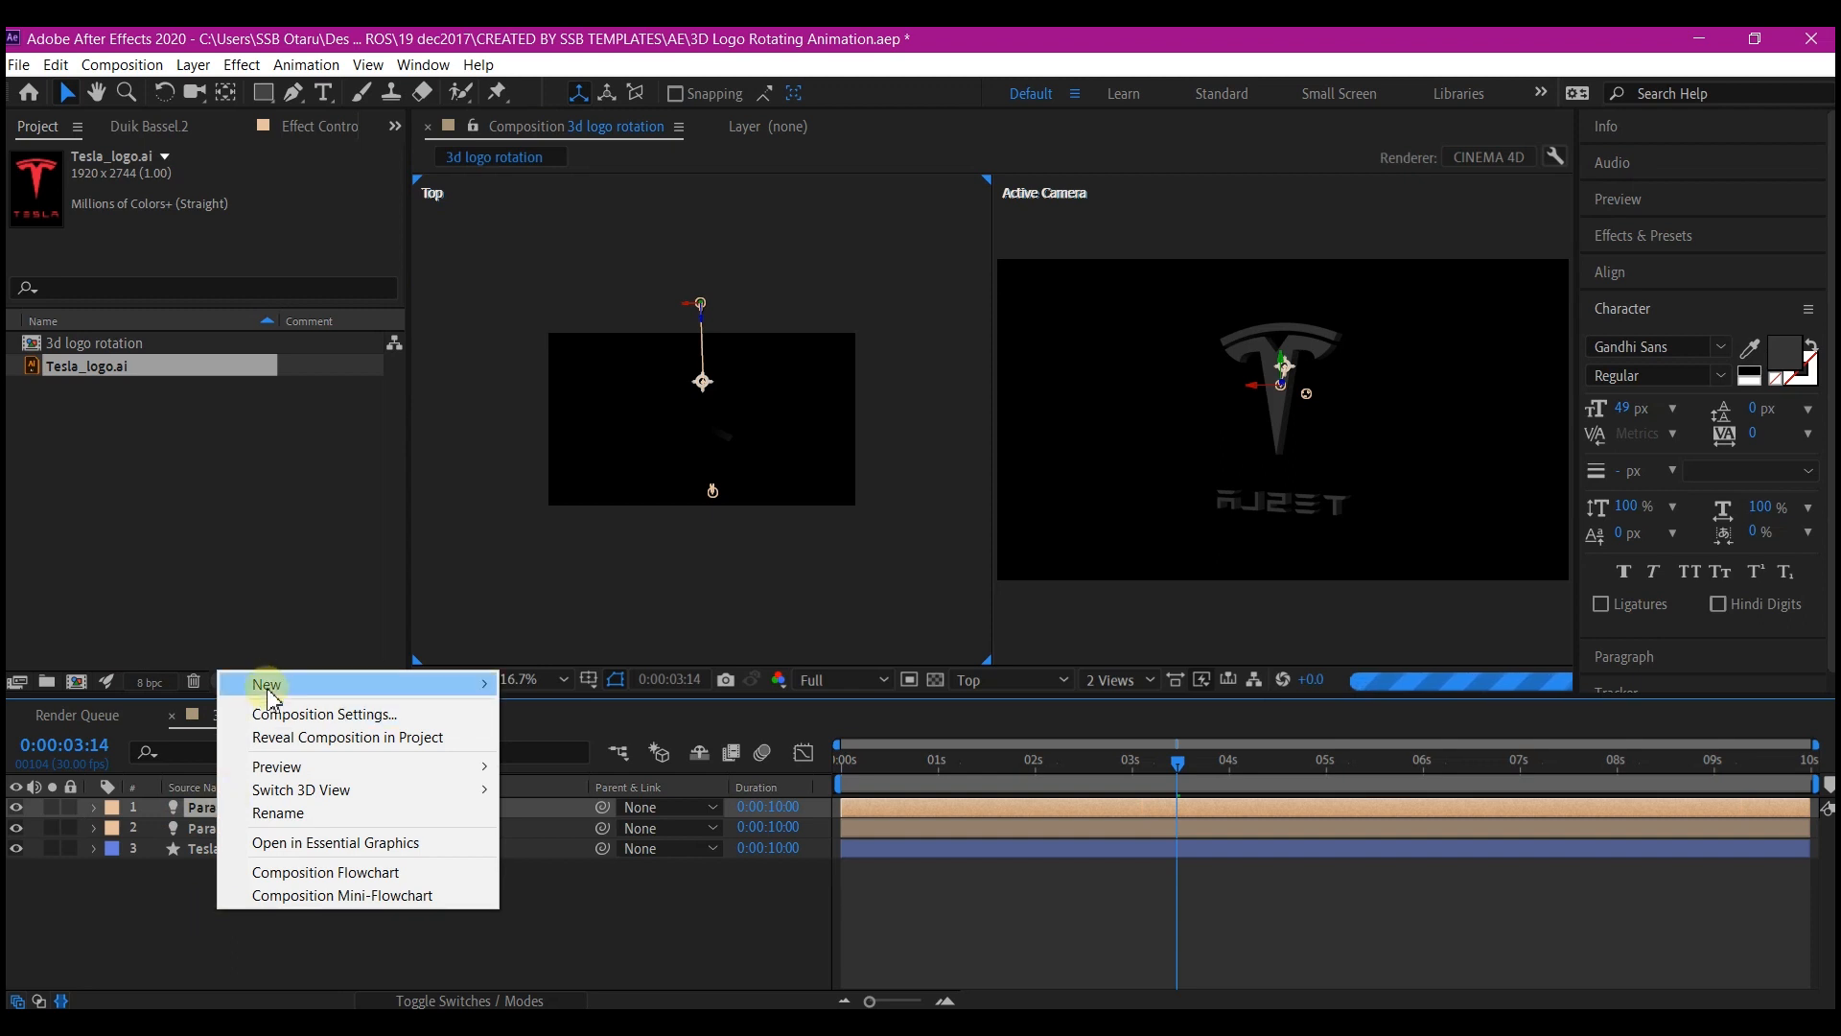
mouse_move(269, 690)
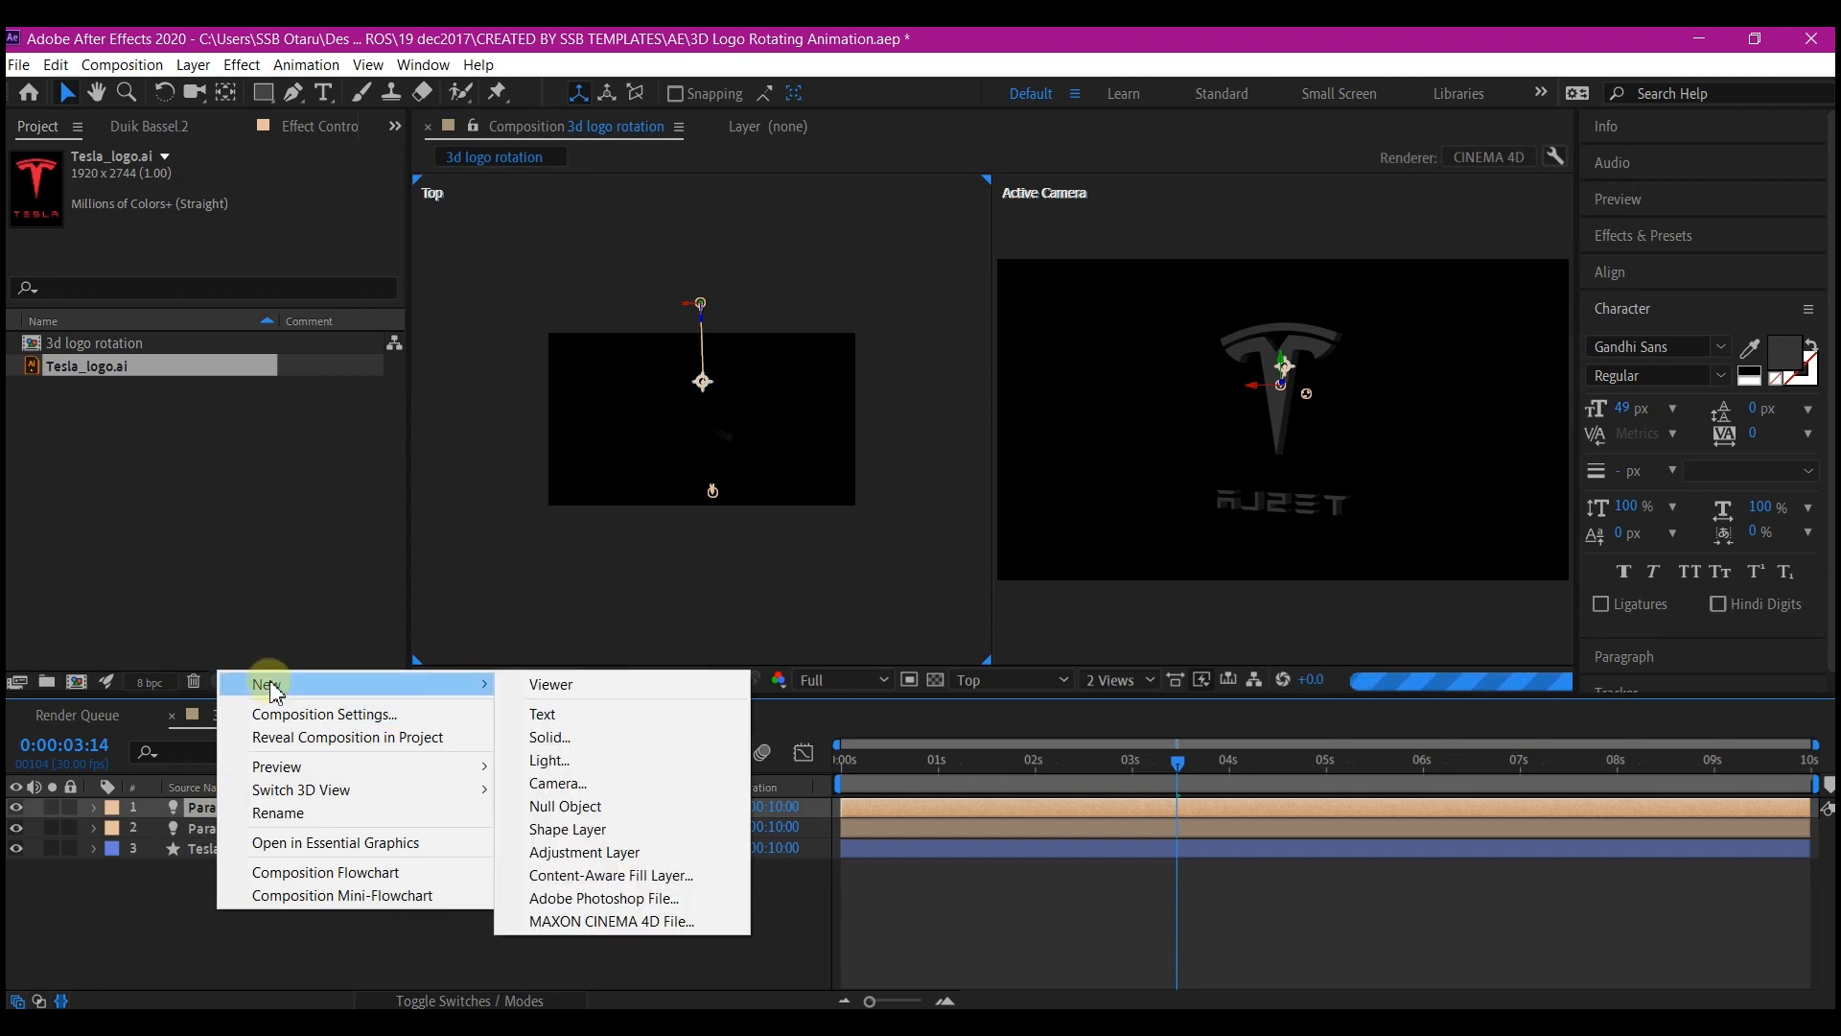
left_click(549, 760)
left_click(498, 378)
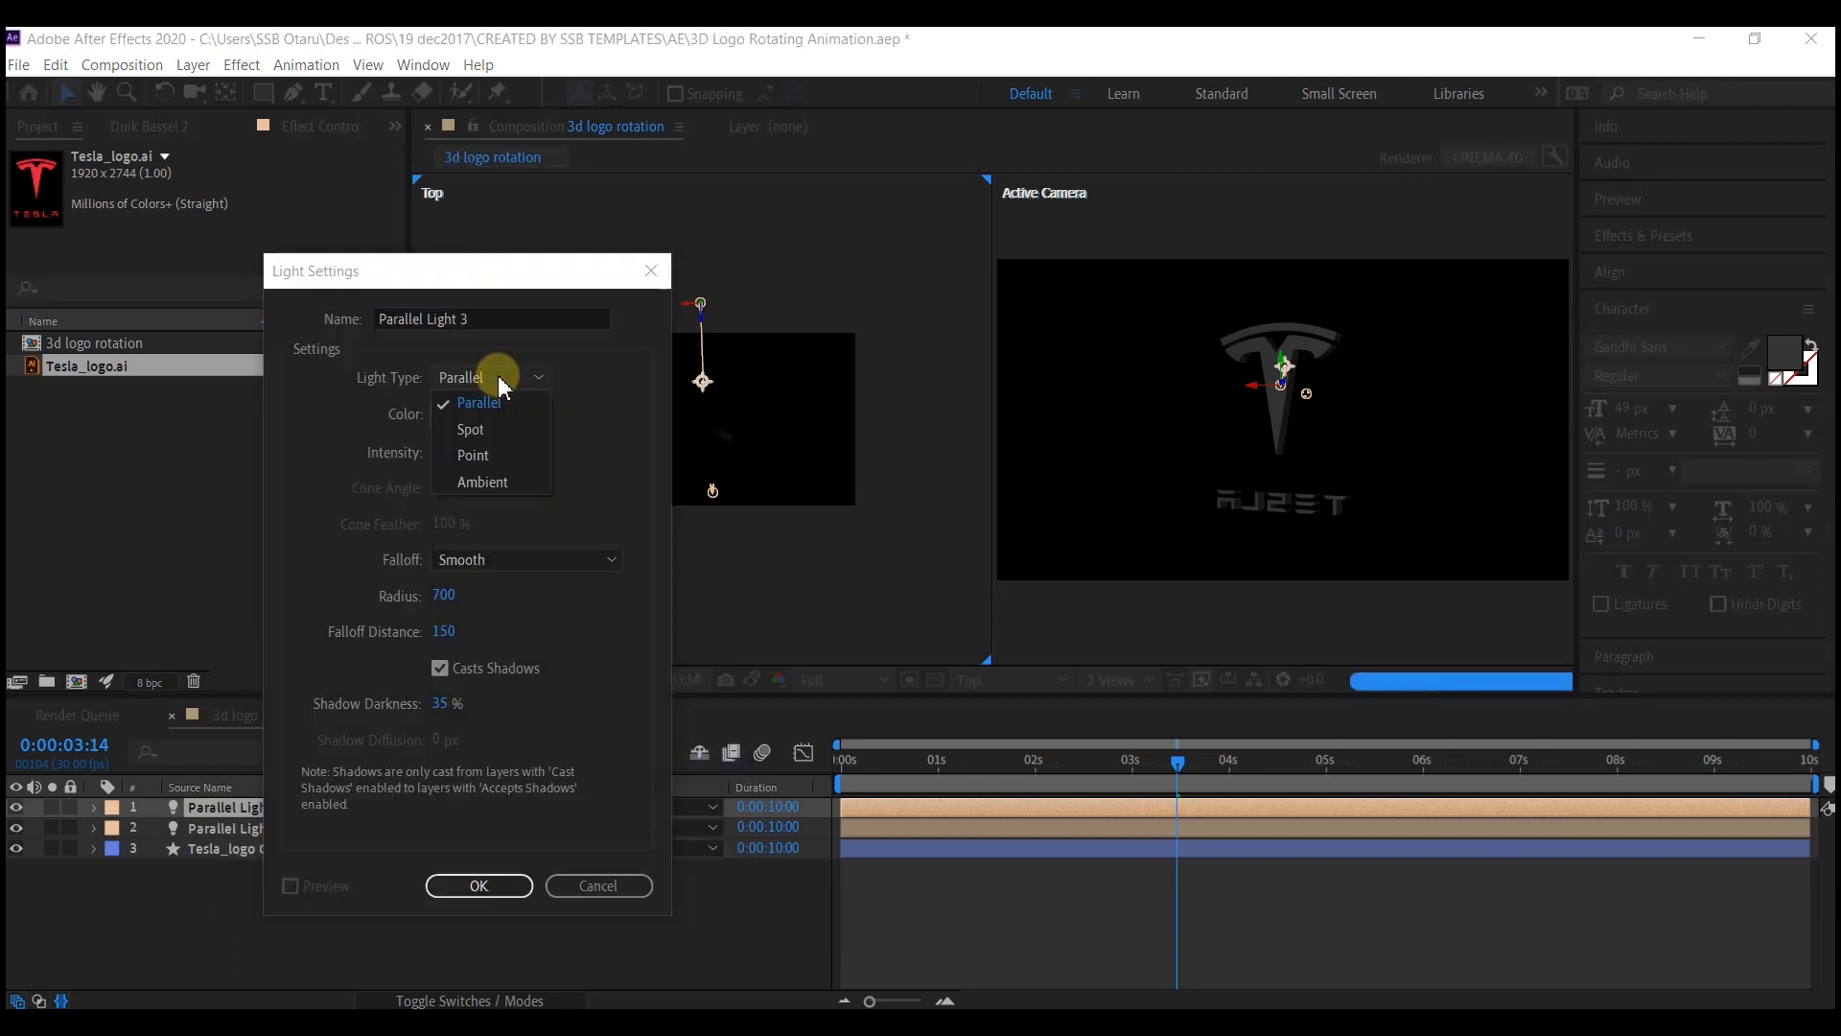
left_click(483, 481)
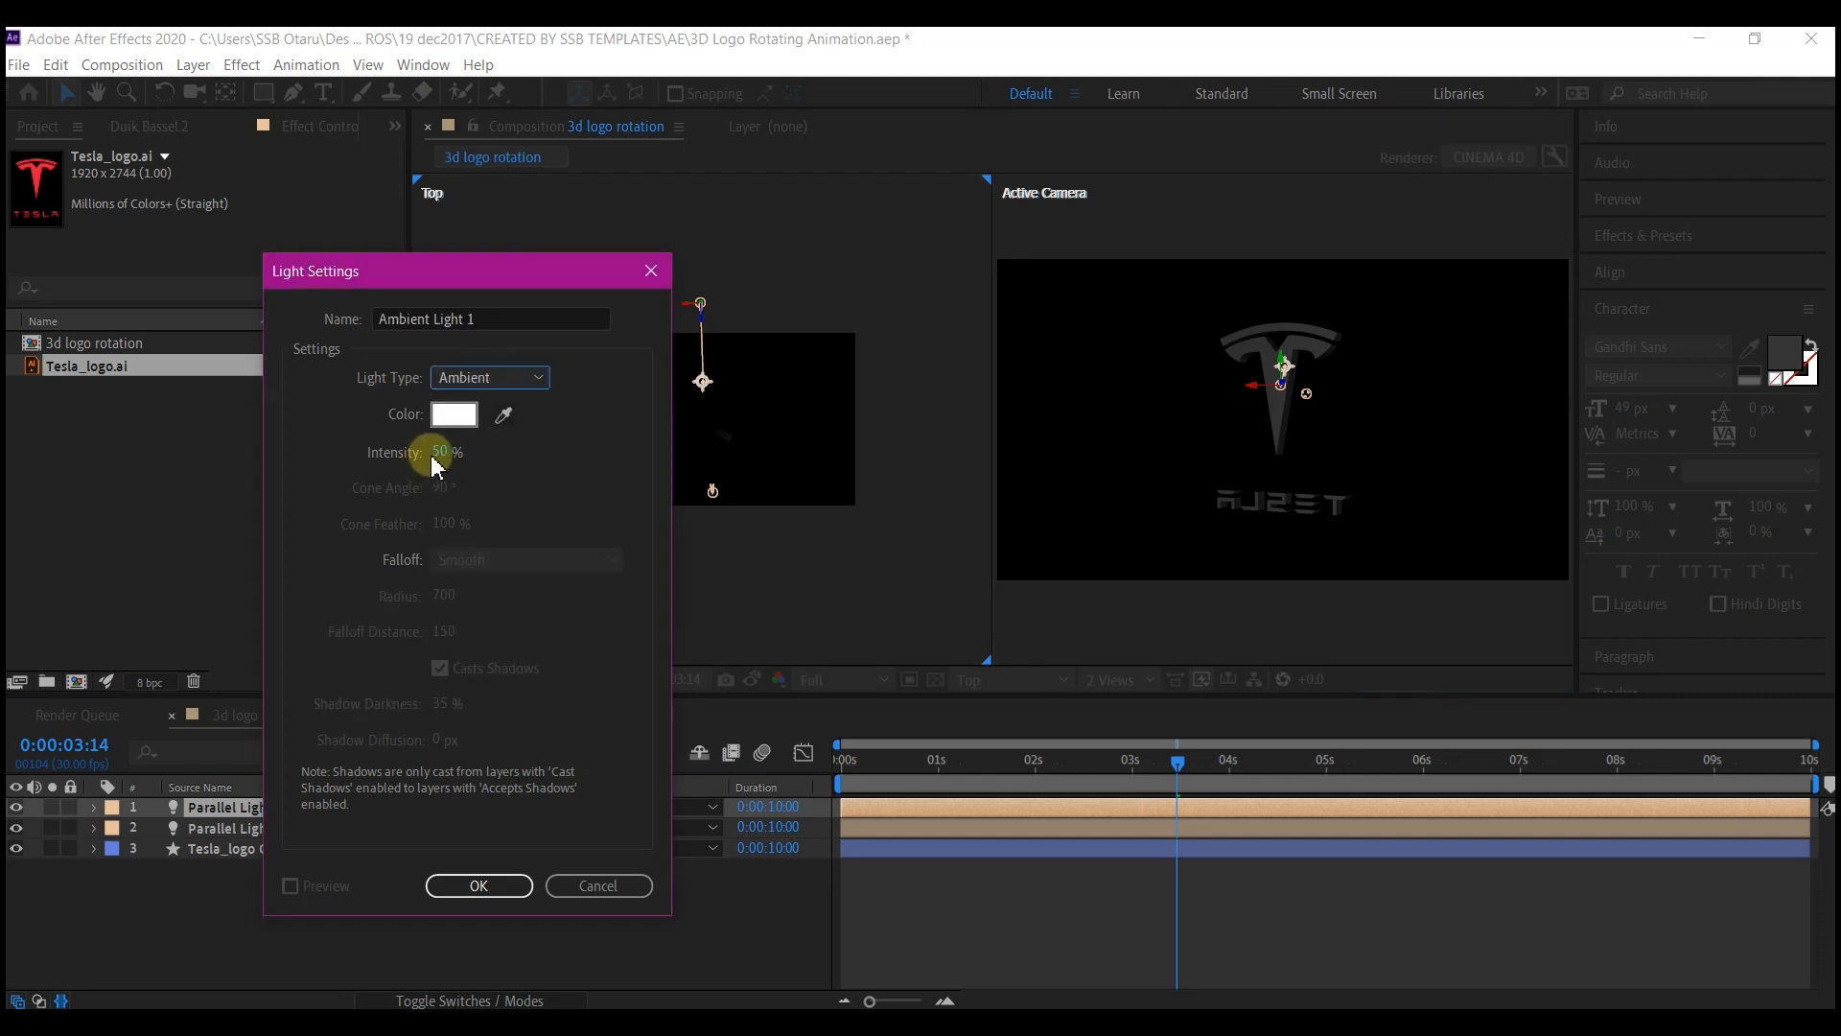
left_click(504, 884)
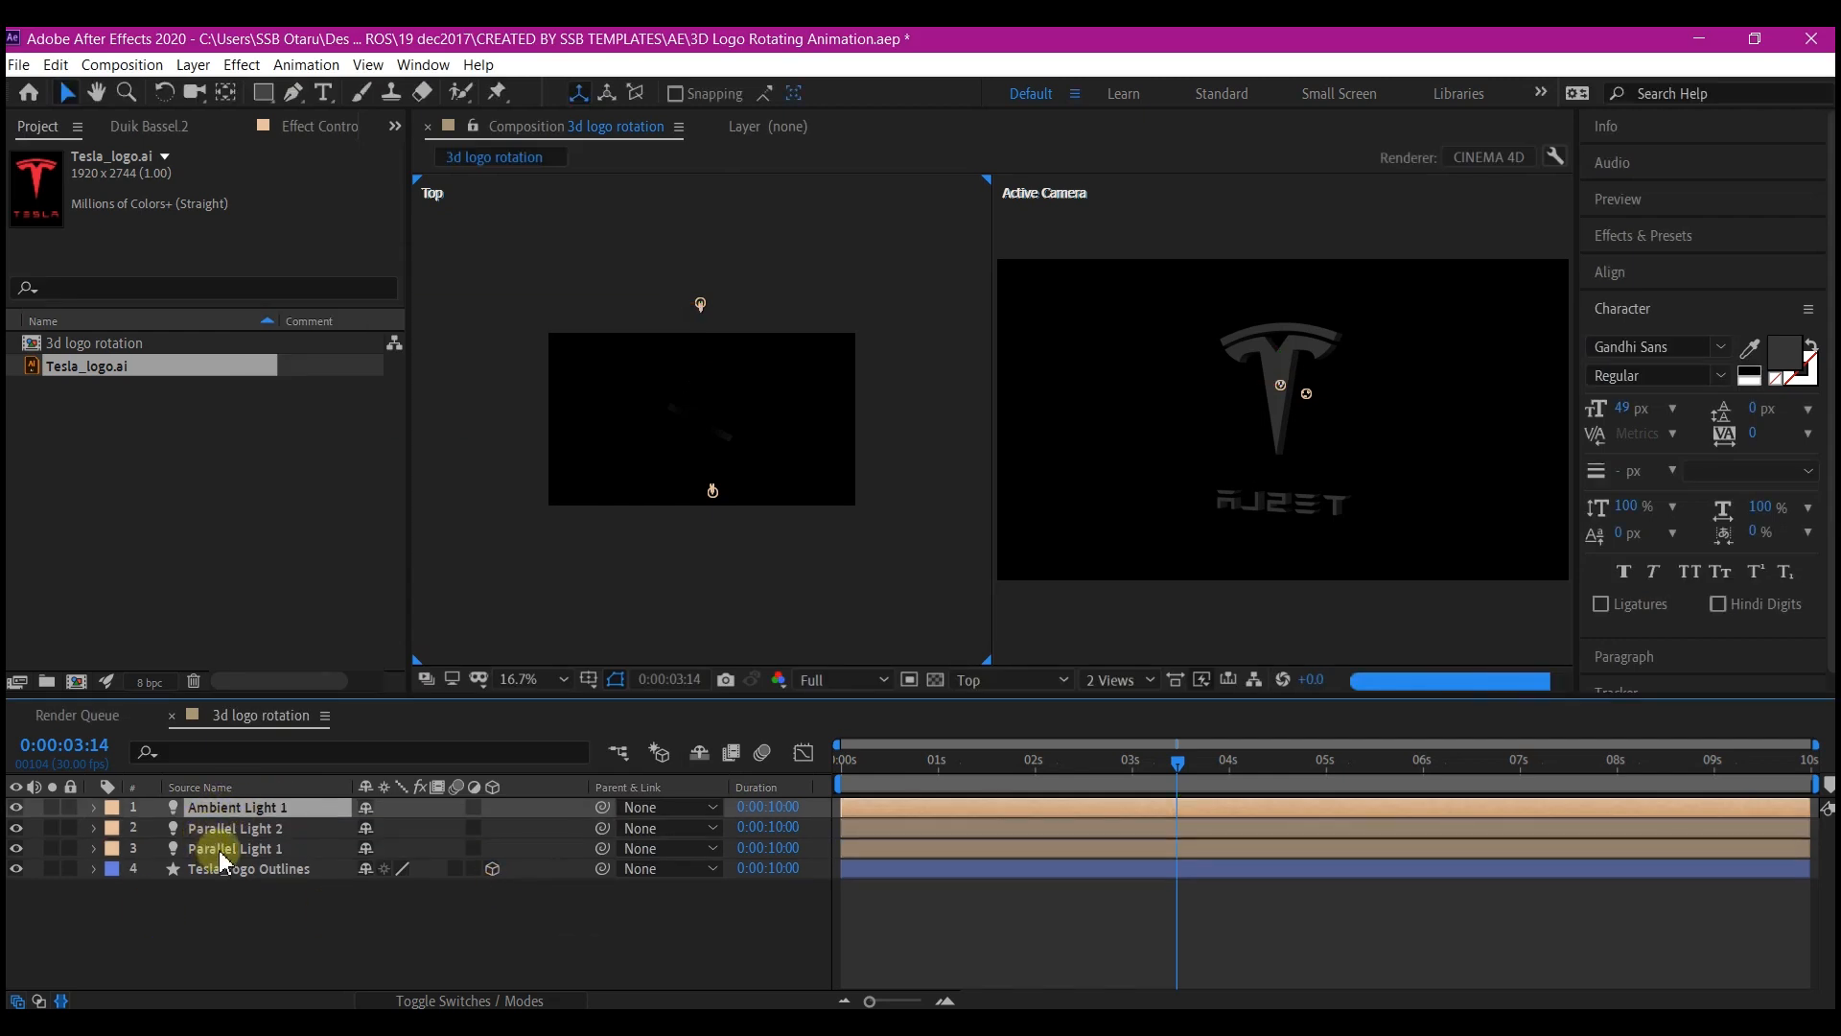
Step: Return to the single-view layout and set the intensity of Parallel Light 1 to 100%
left_click(1108, 683)
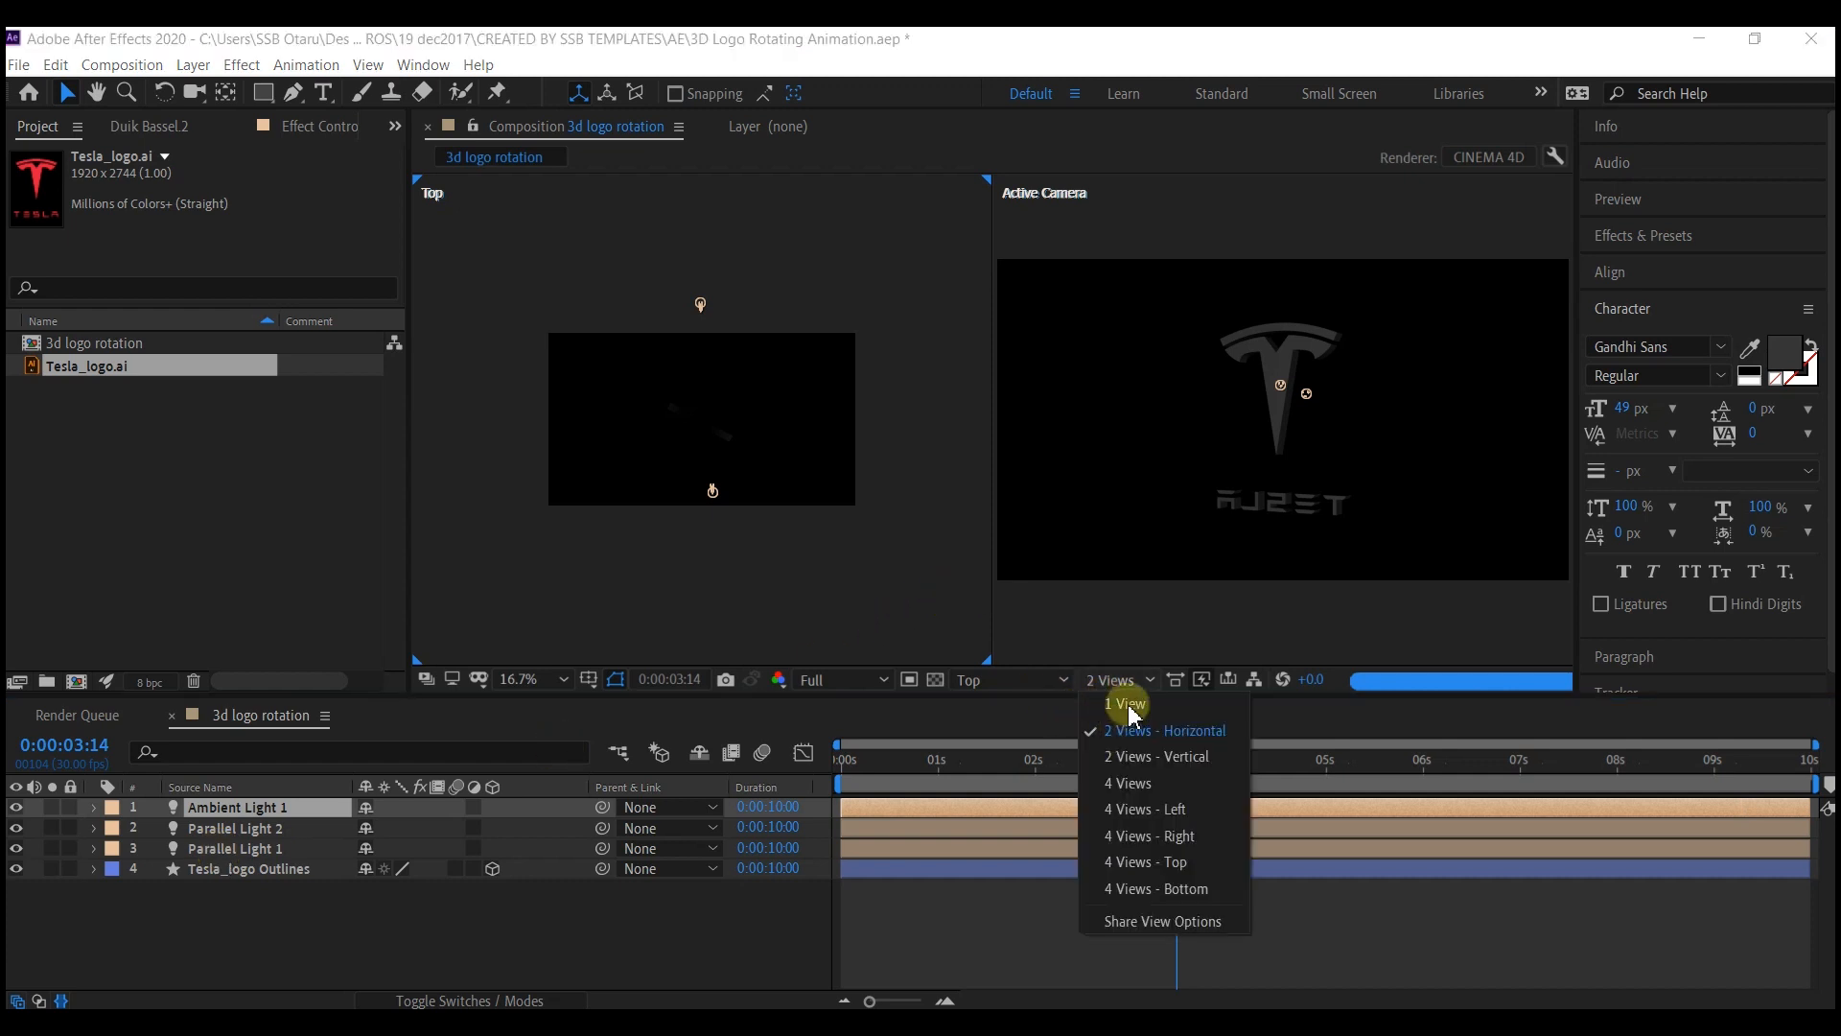
left_click(1122, 703)
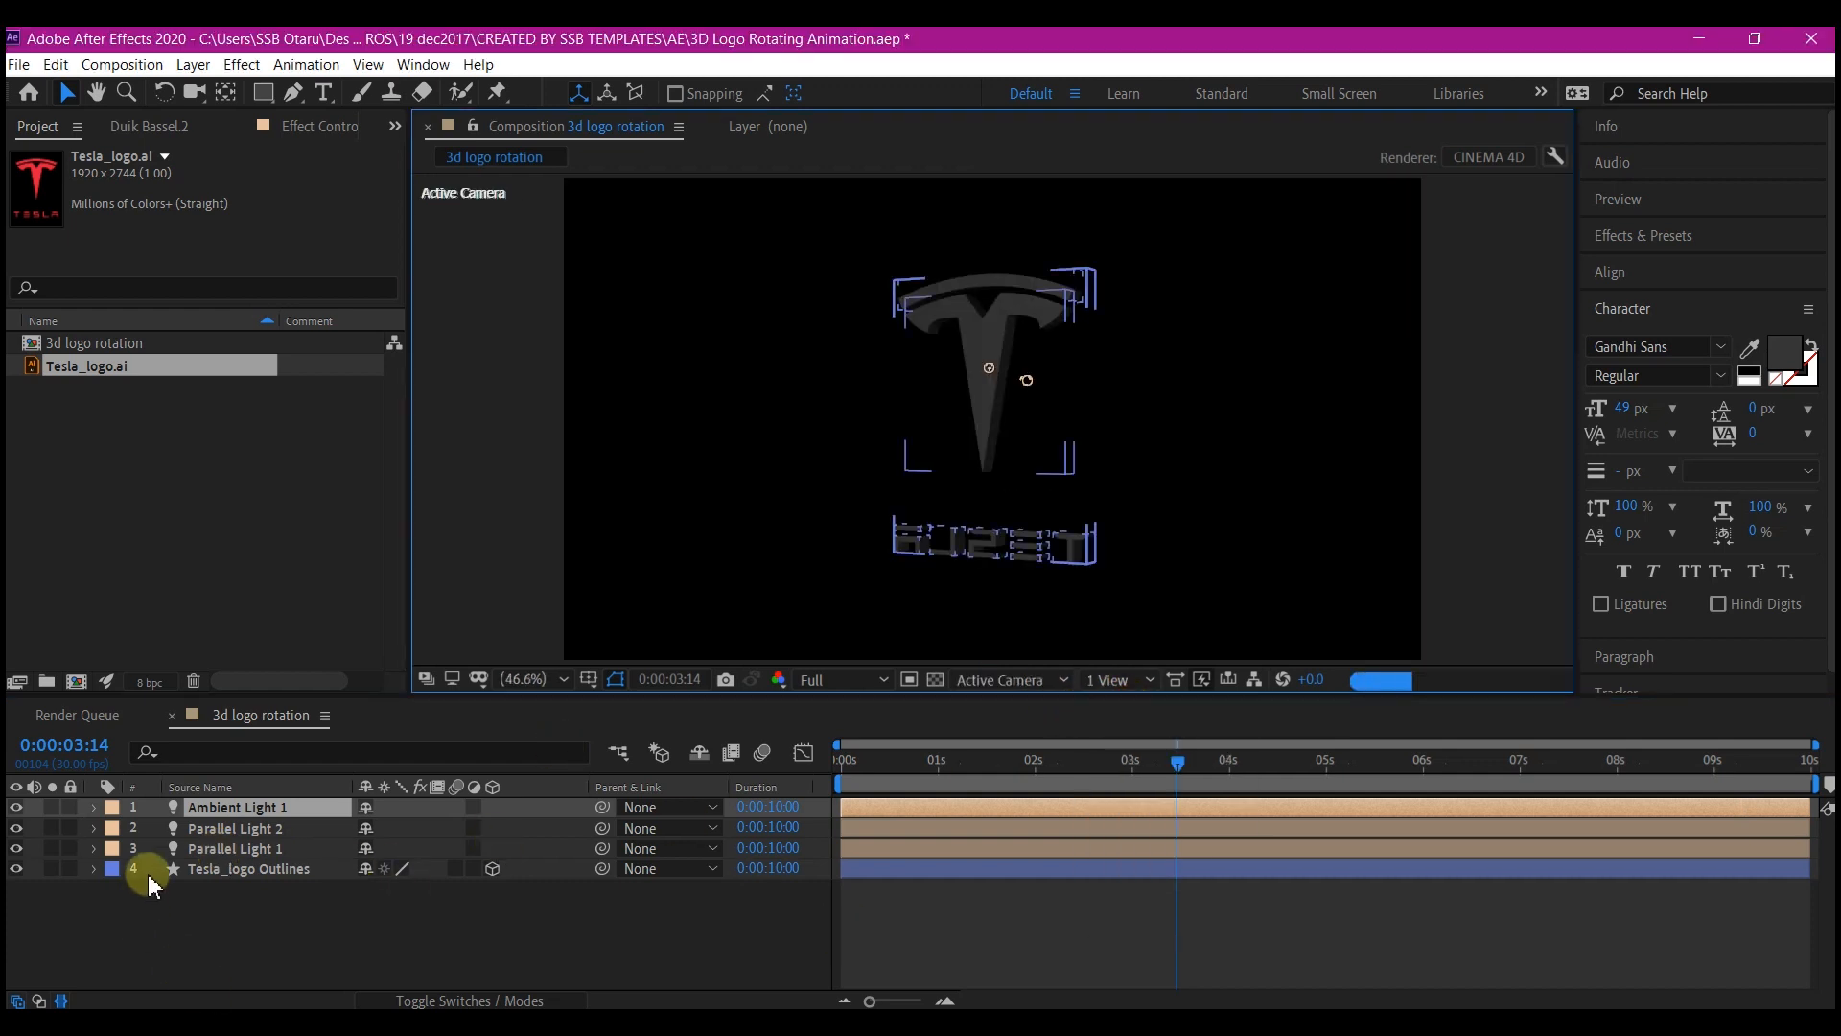
left_click(222, 851)
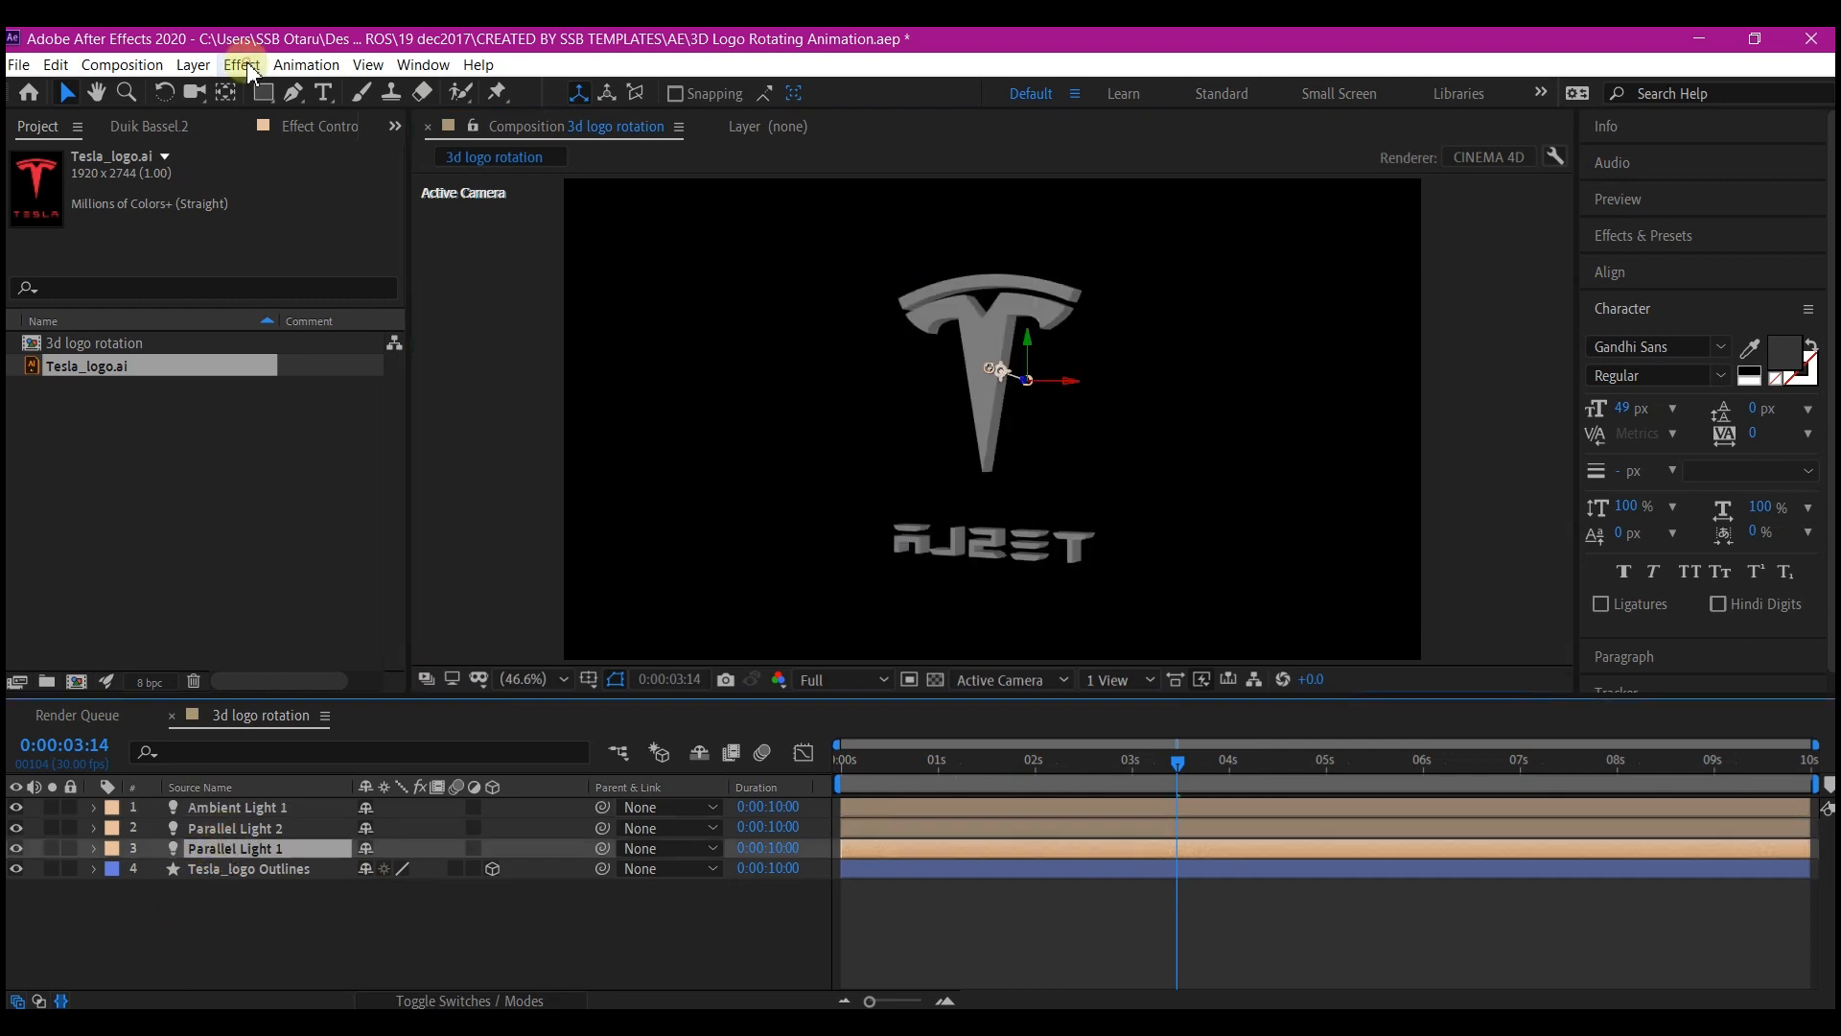
left_click(192, 64)
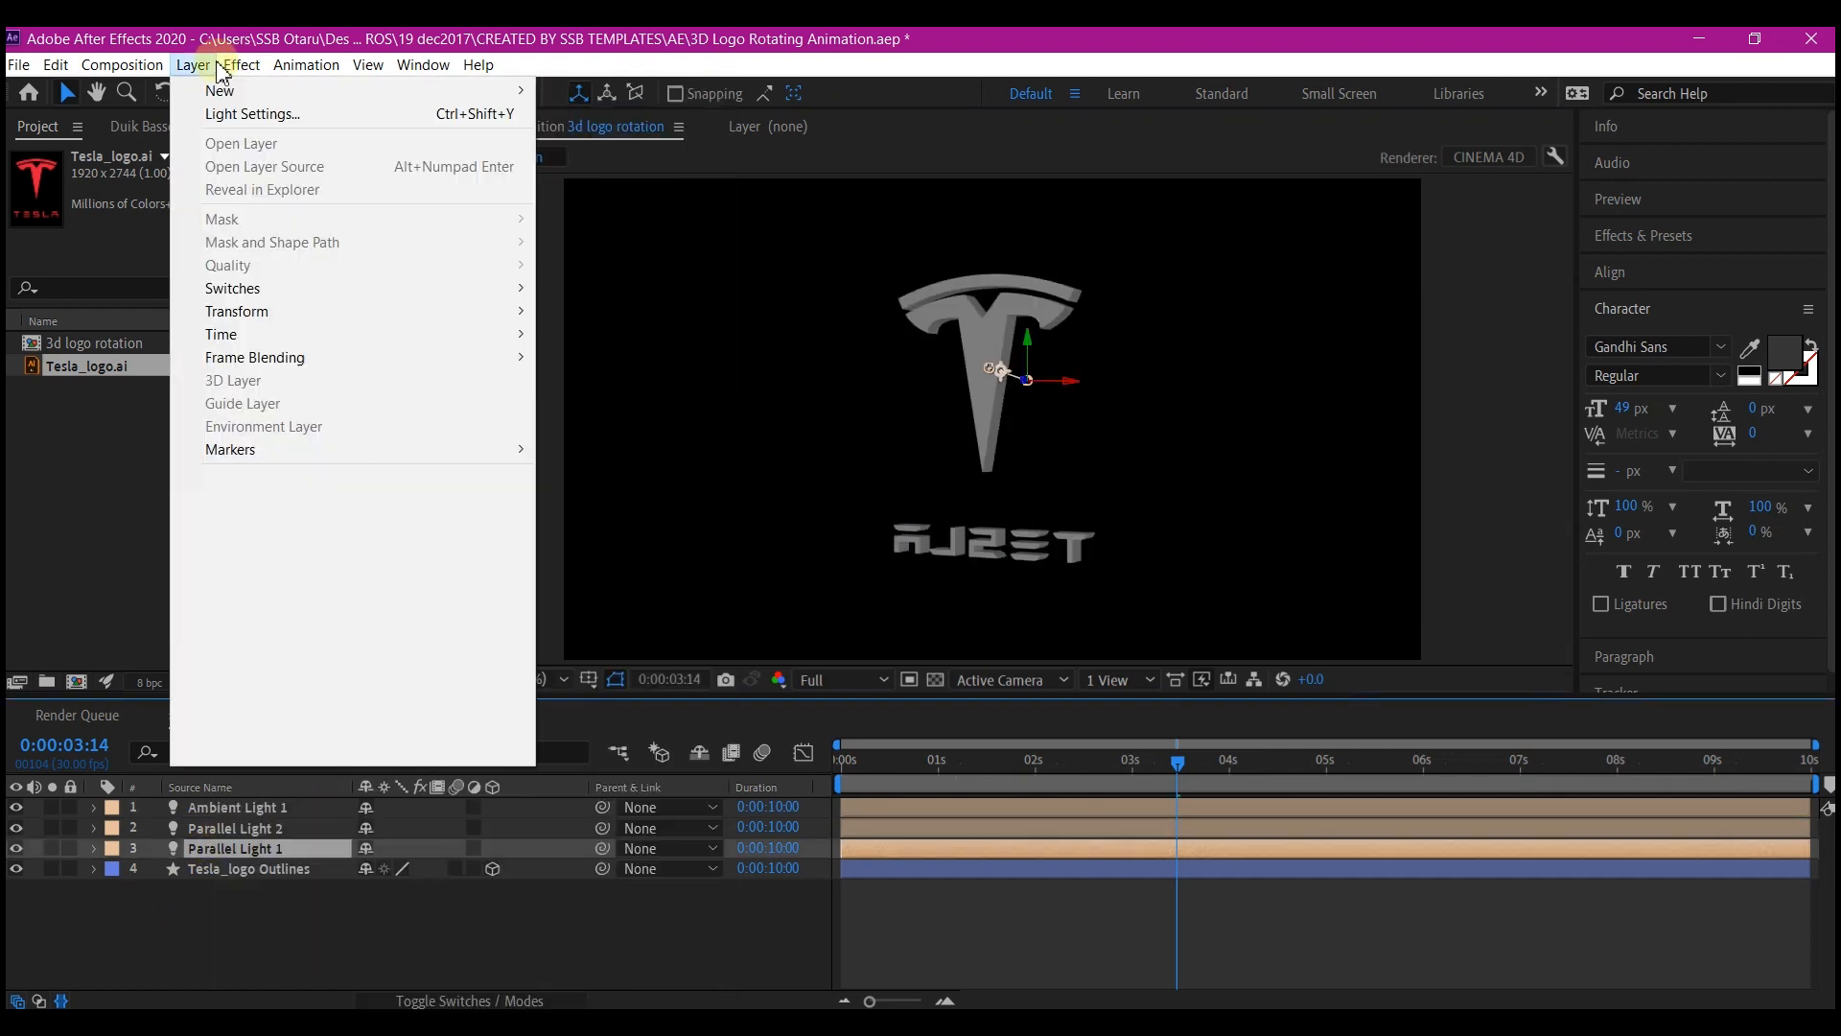
left_click(233, 114)
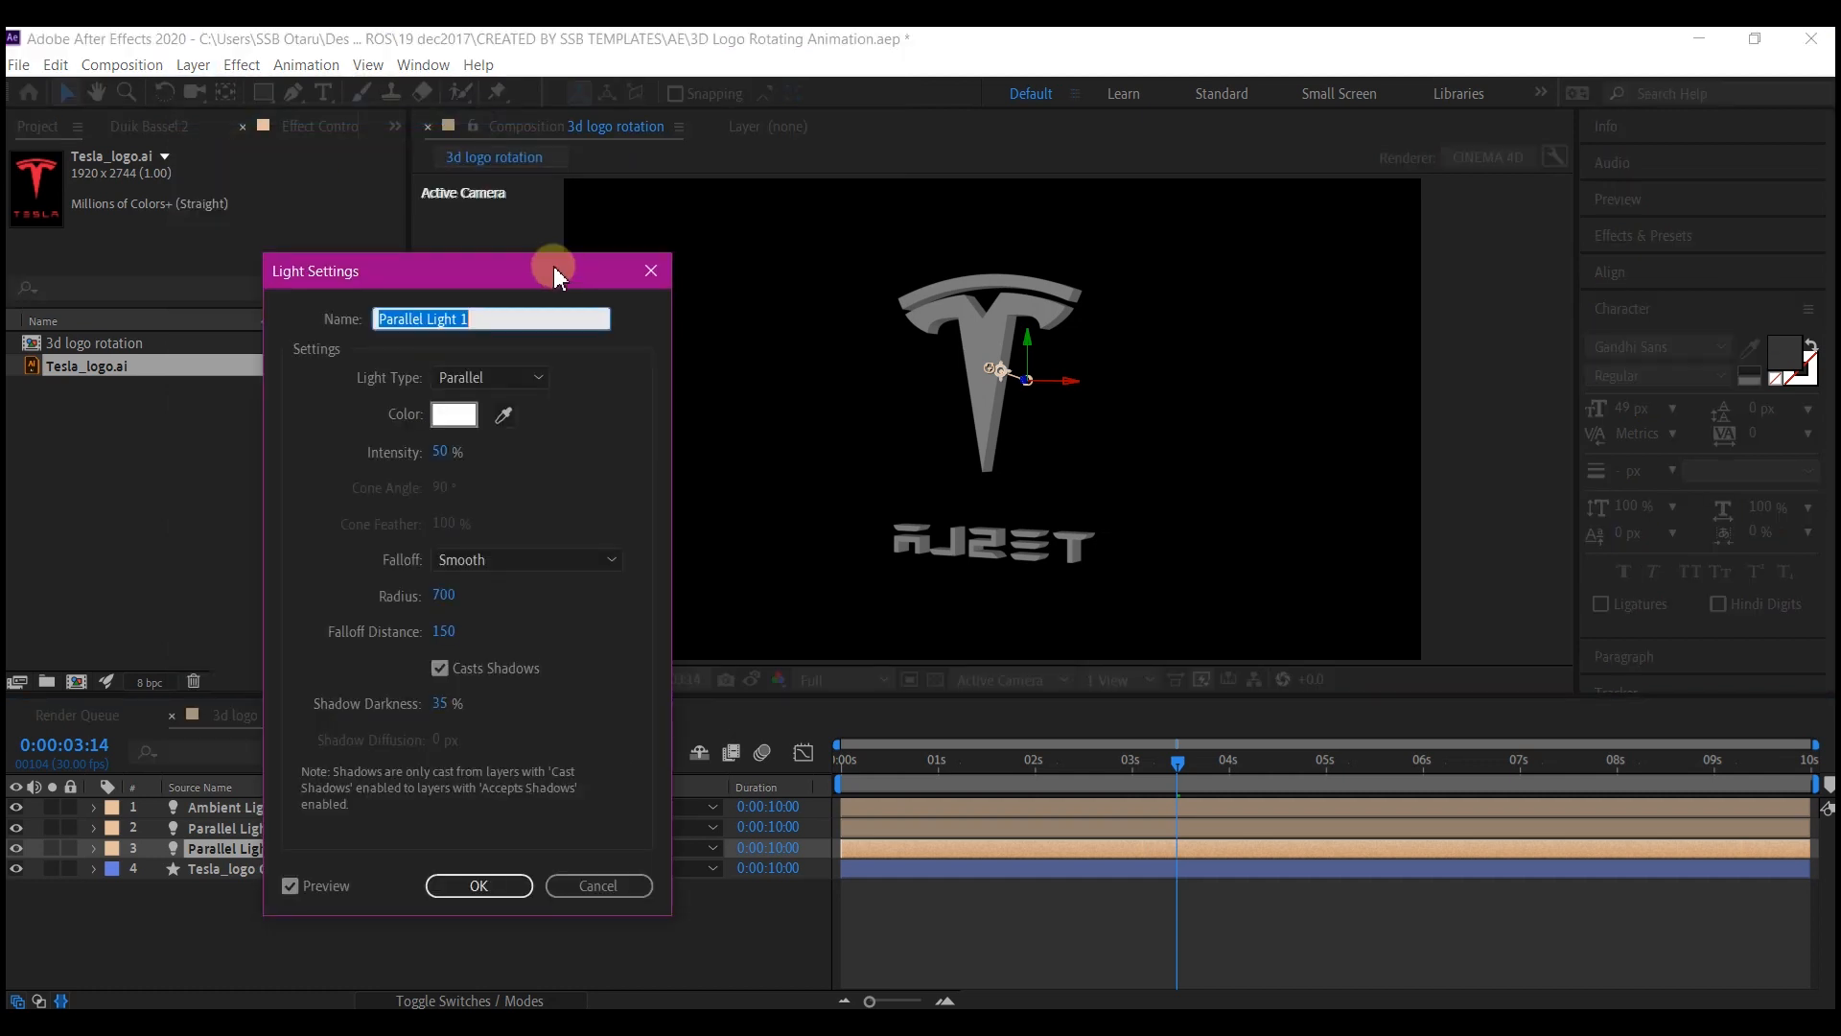
left_click(441, 455)
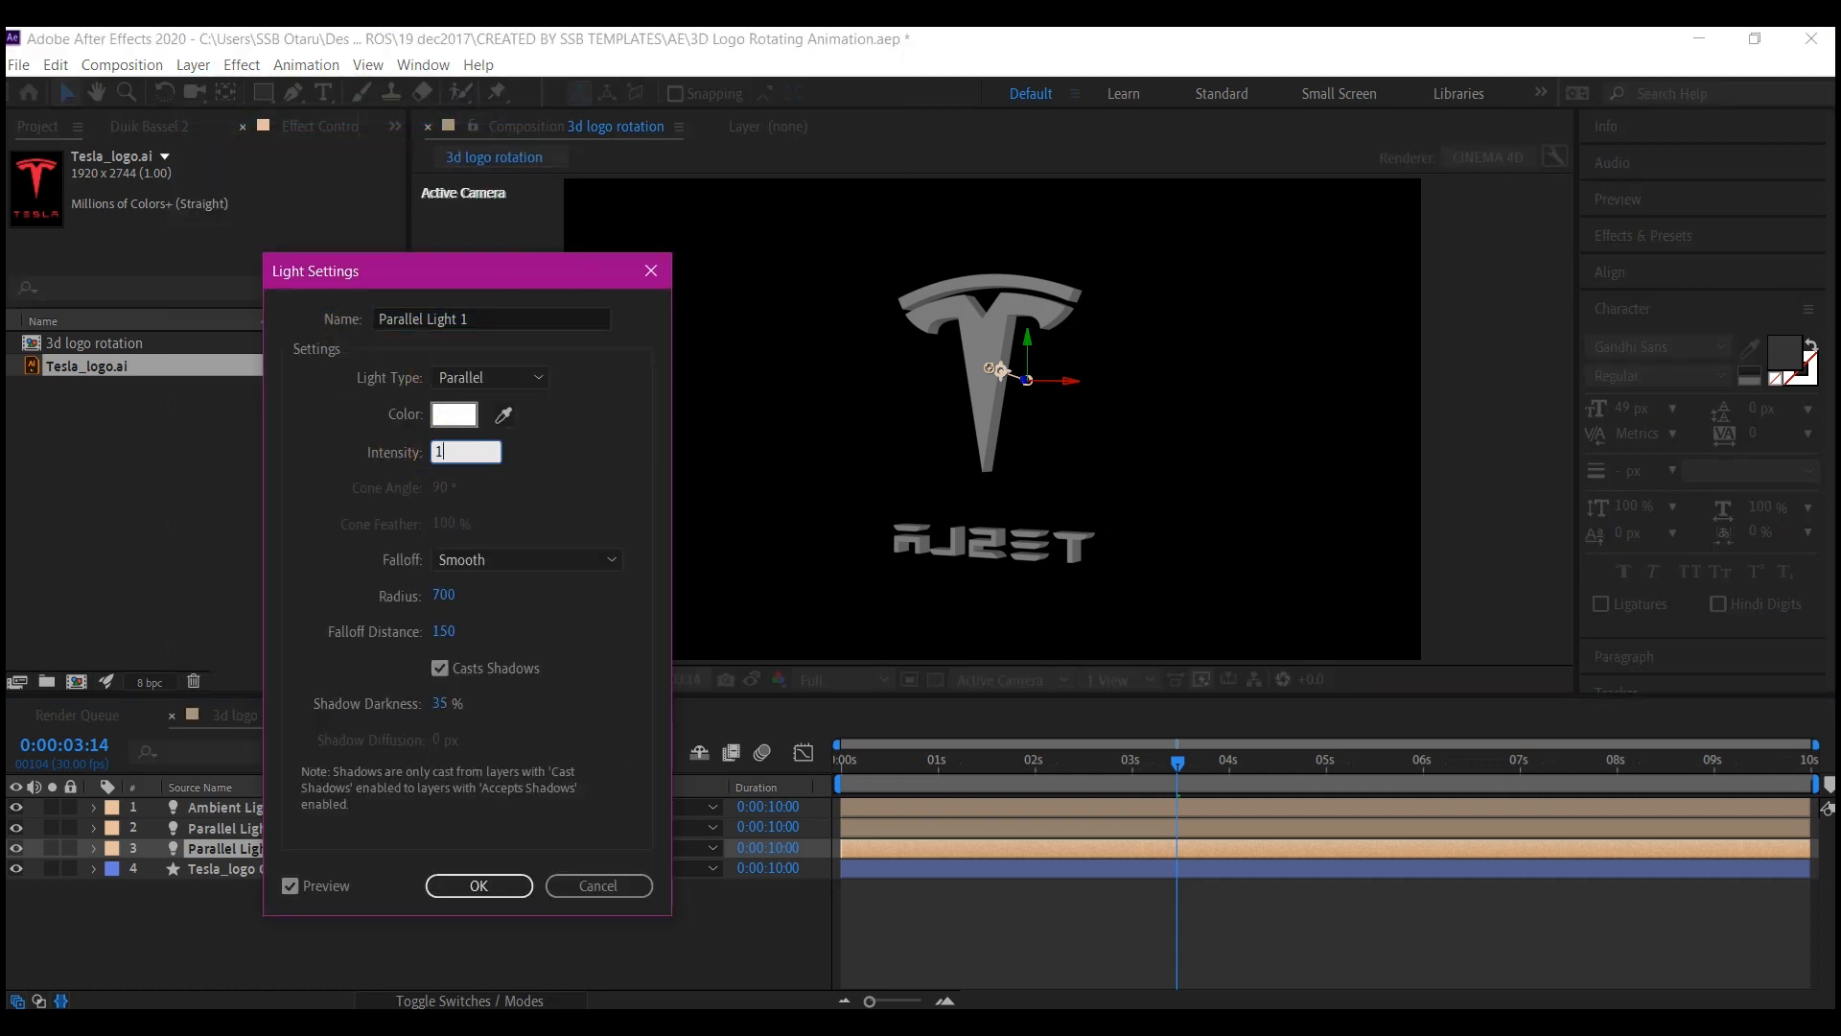
type("100")
key("Return")
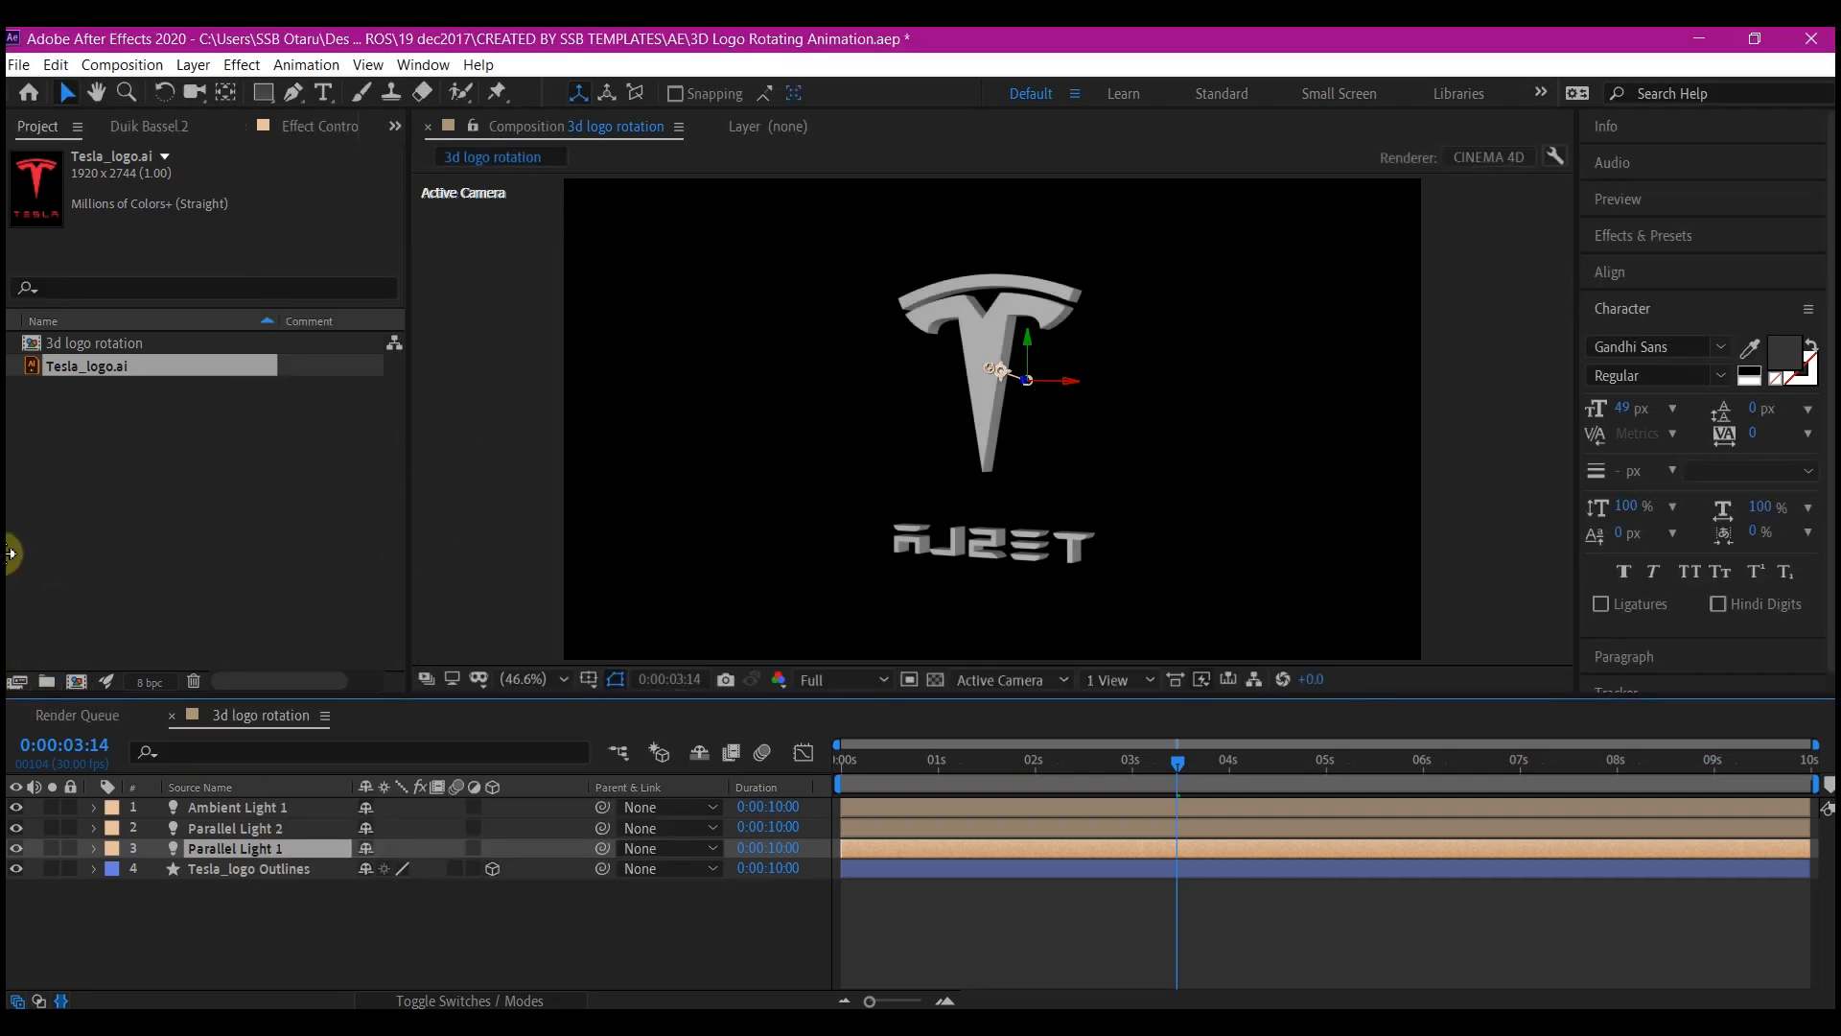
Step: Open the Light Options of Parallel Light 2
left_click(189, 827)
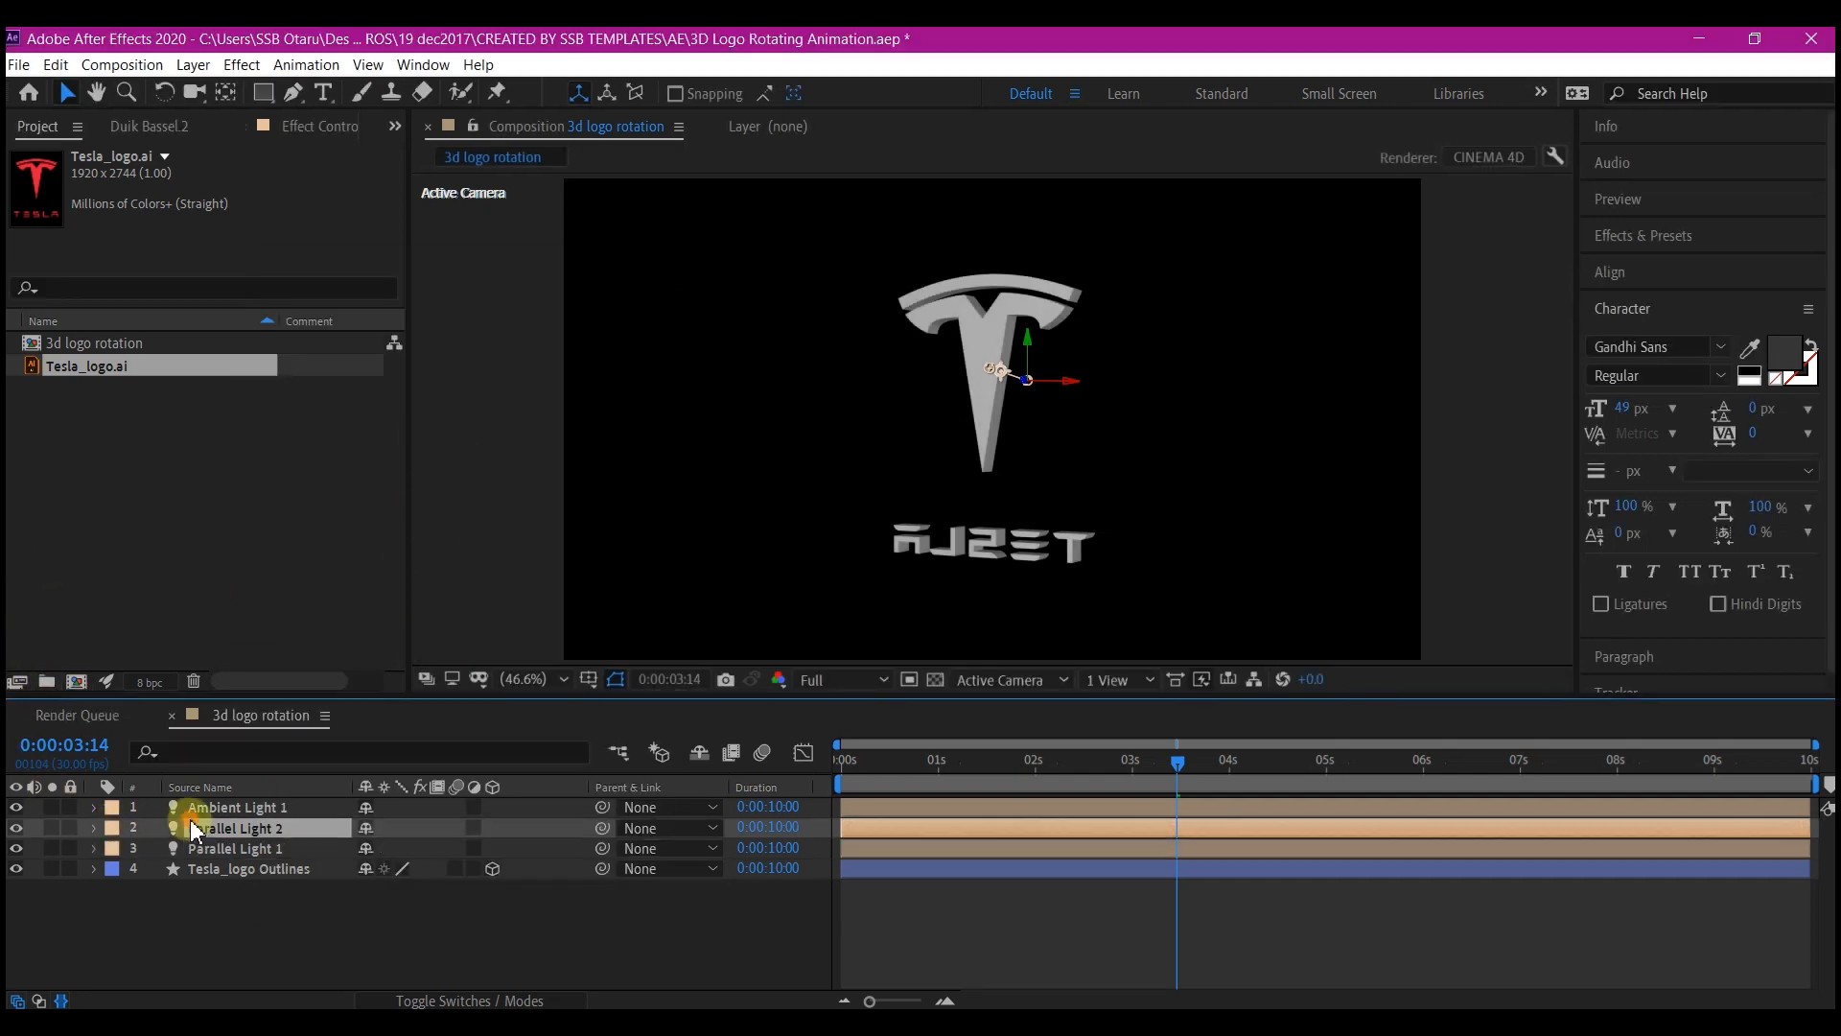
left_click(95, 828)
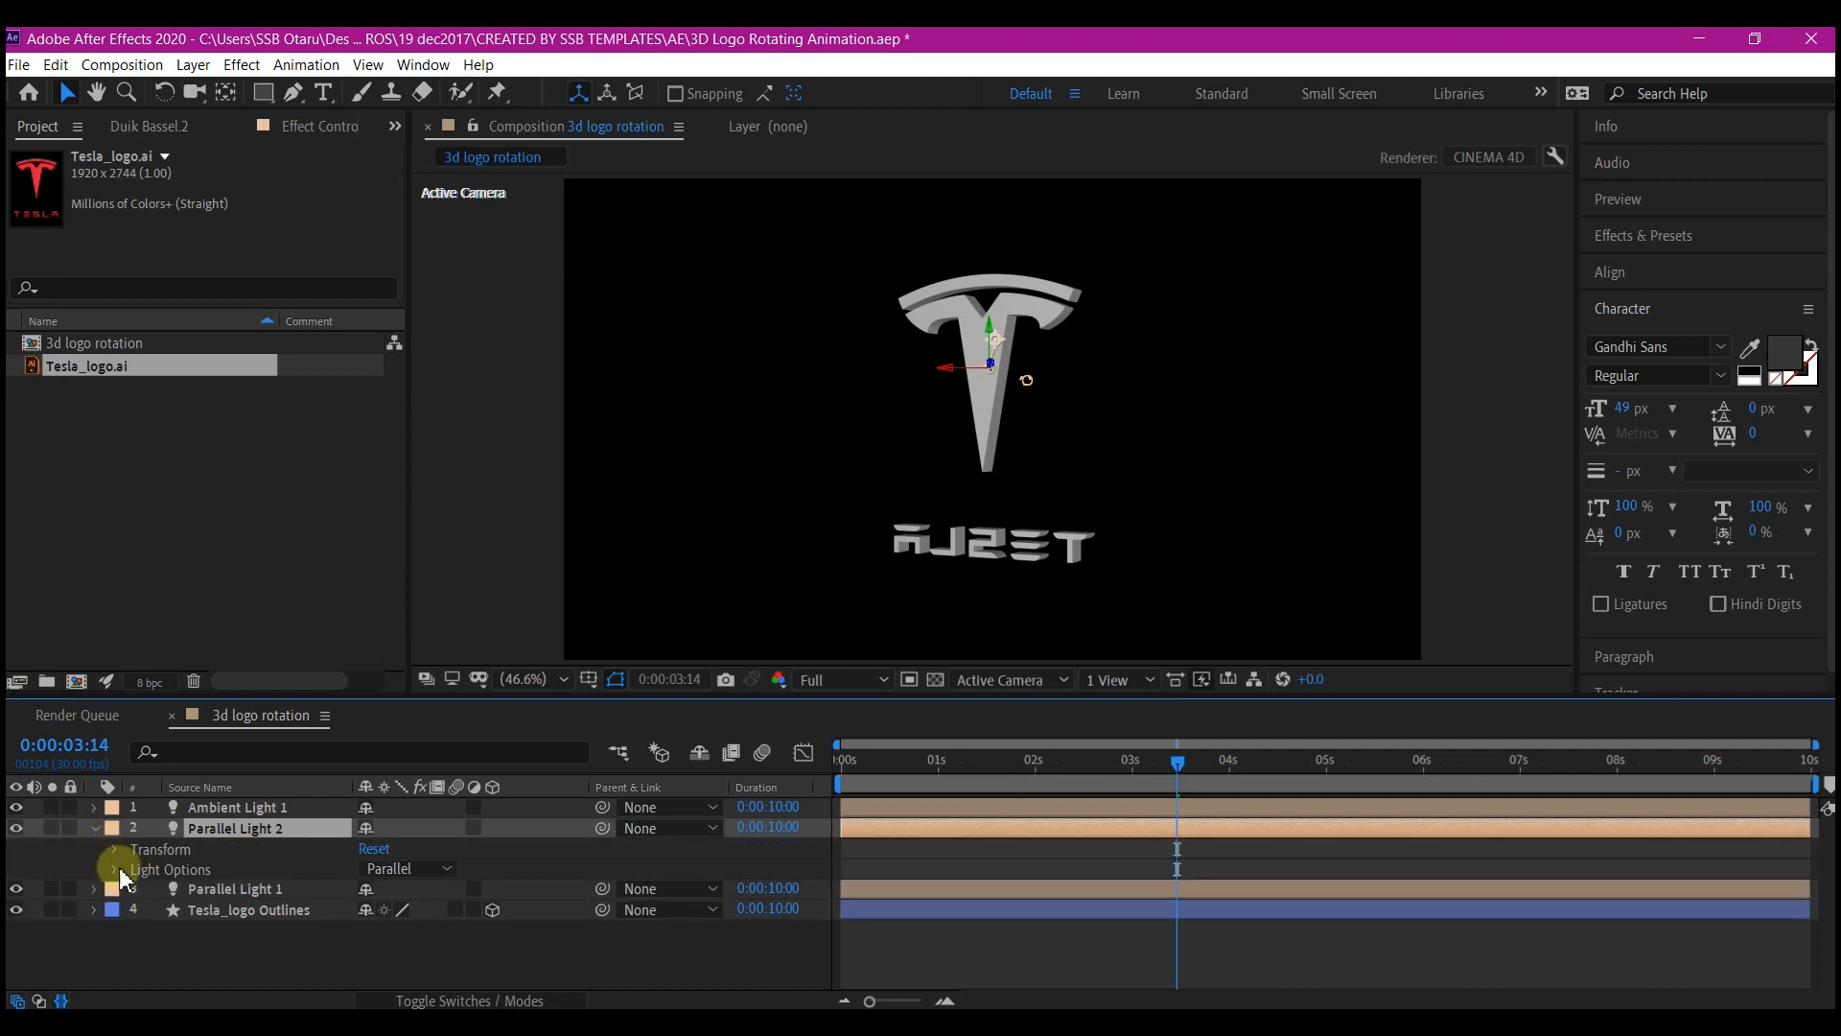
left_click(114, 869)
Step: Give the Tesla_logo Outlines layer a Concave bevel style with a bevel depth of 30
scroll(144, 902, "down", 1)
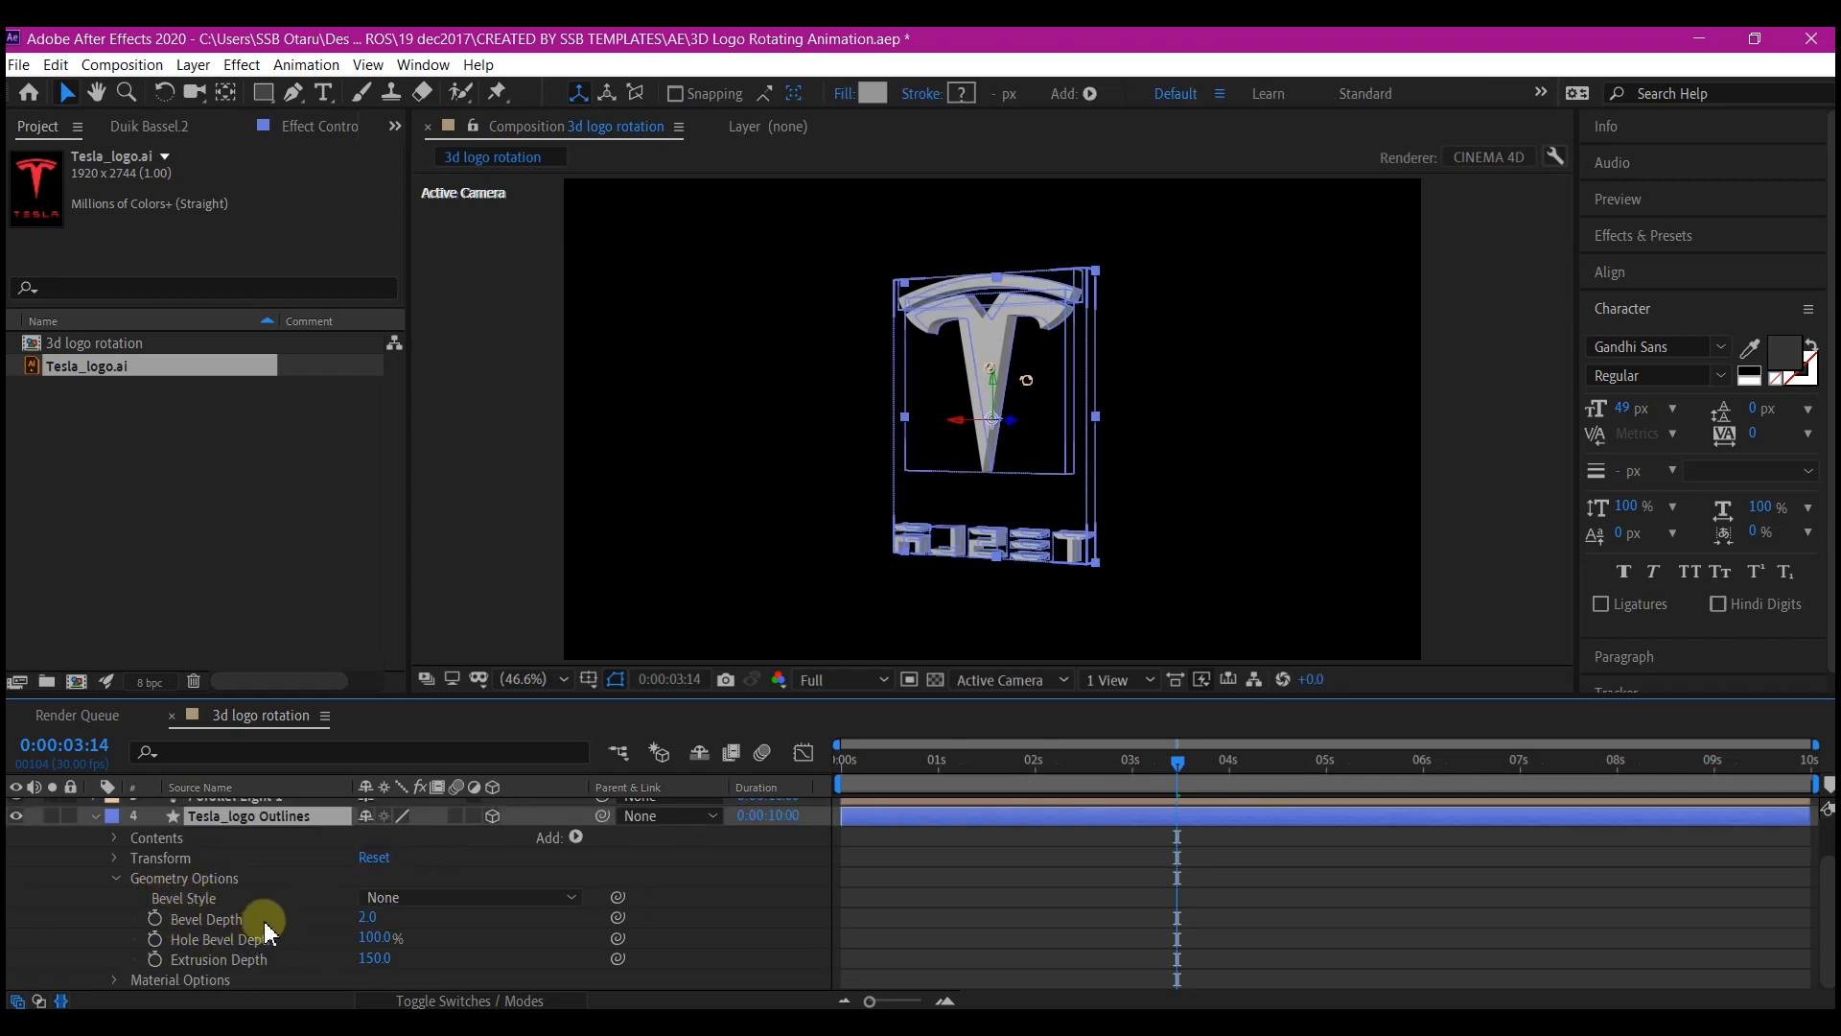
left_click(389, 897)
left_click(388, 966)
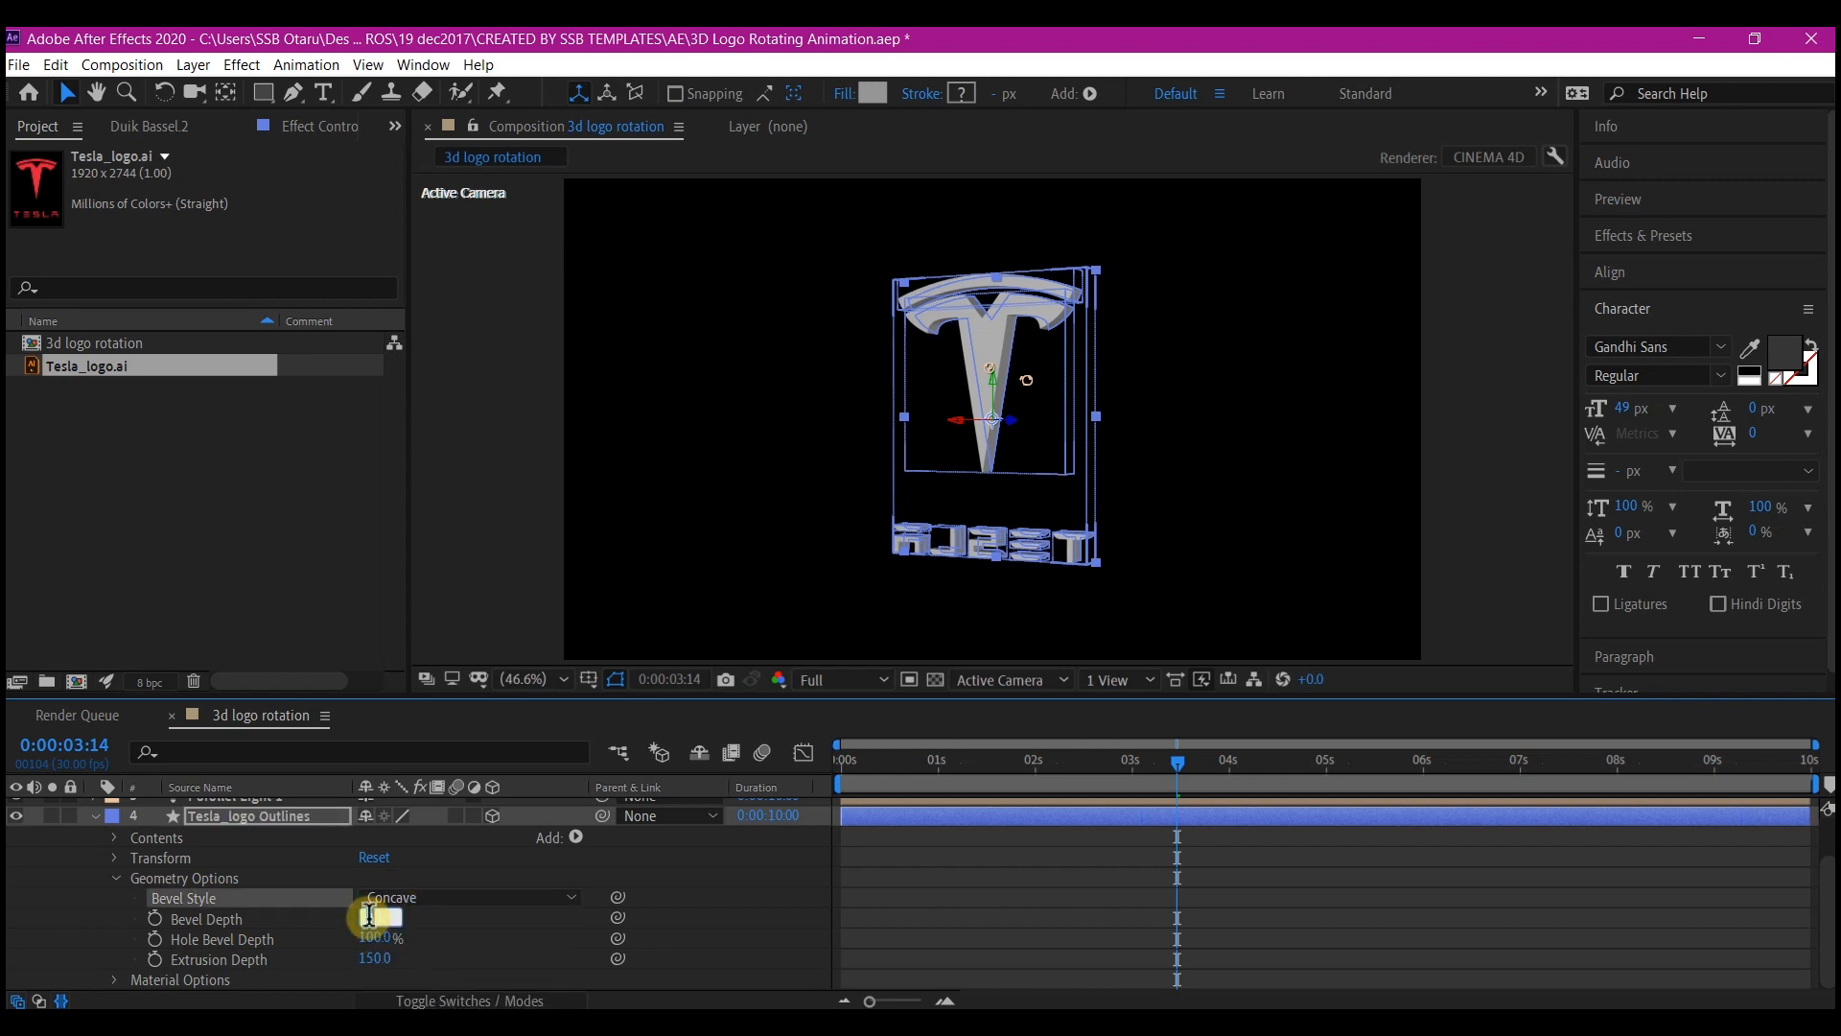
type("30")
key("Return")
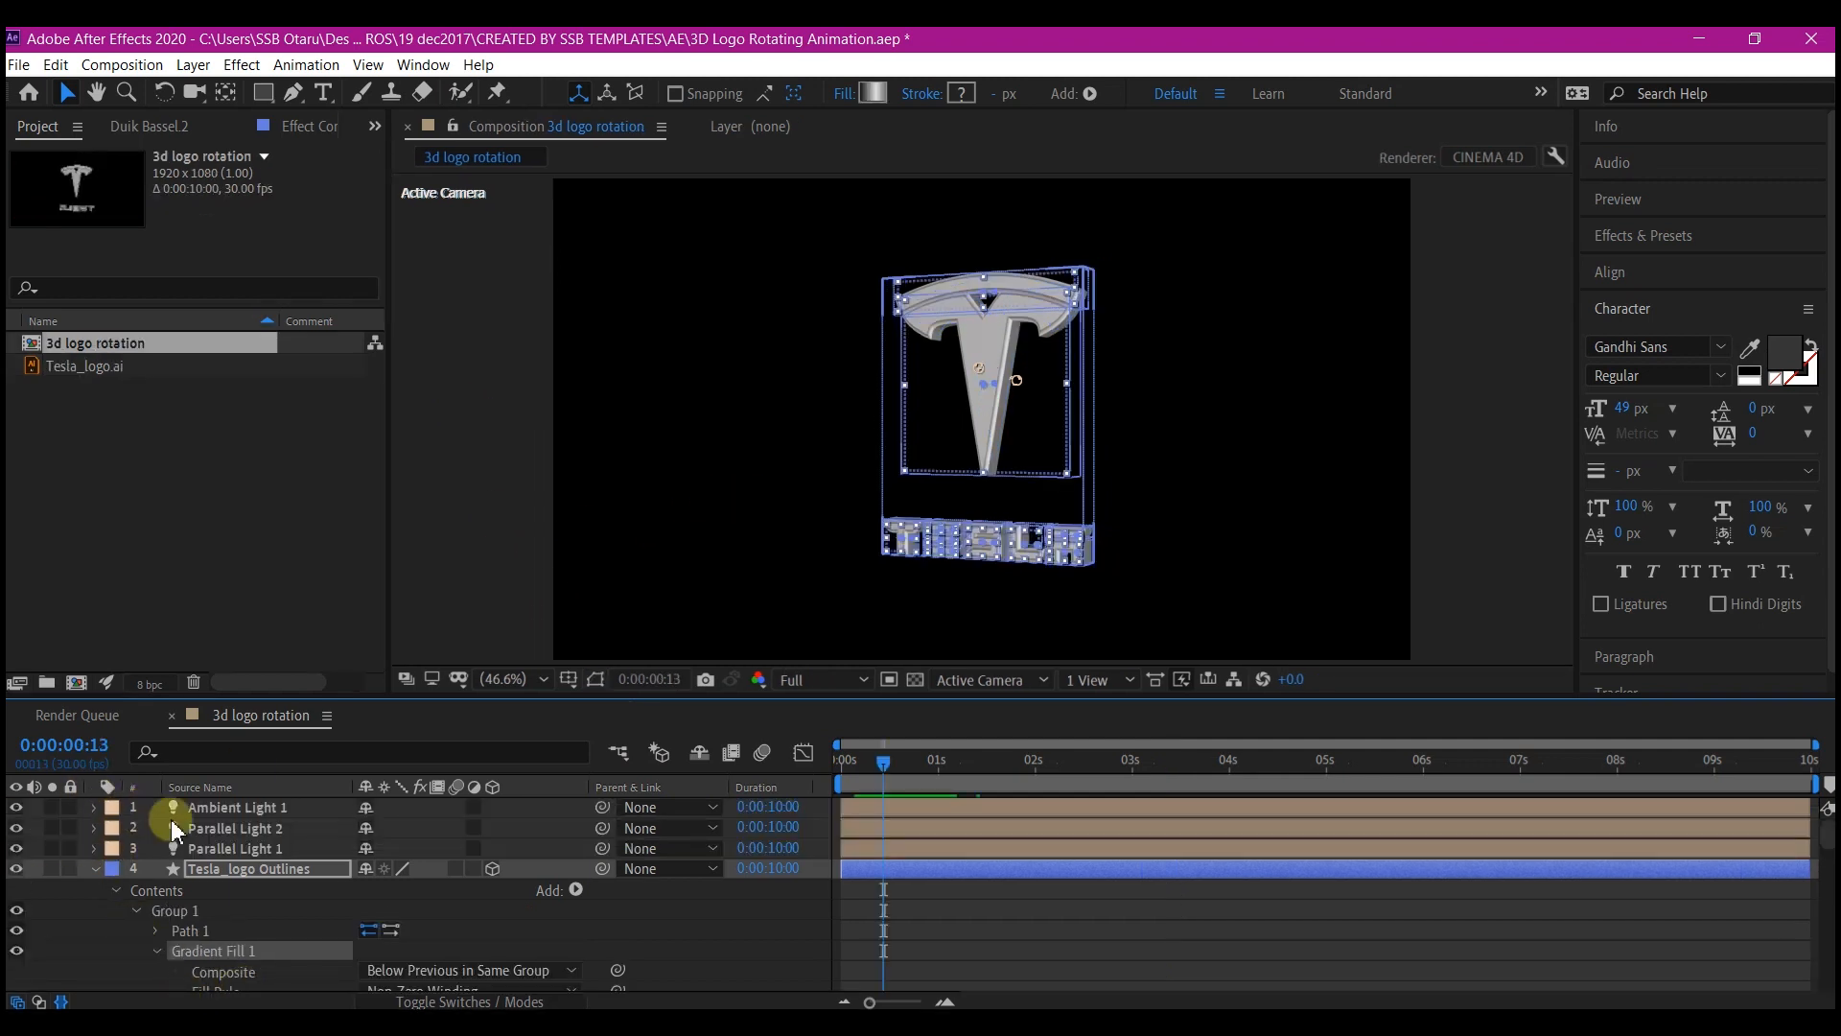
Step: Add an adjustment layer at the top of the layer stack, above Ambient Light 1
left_click(206, 808)
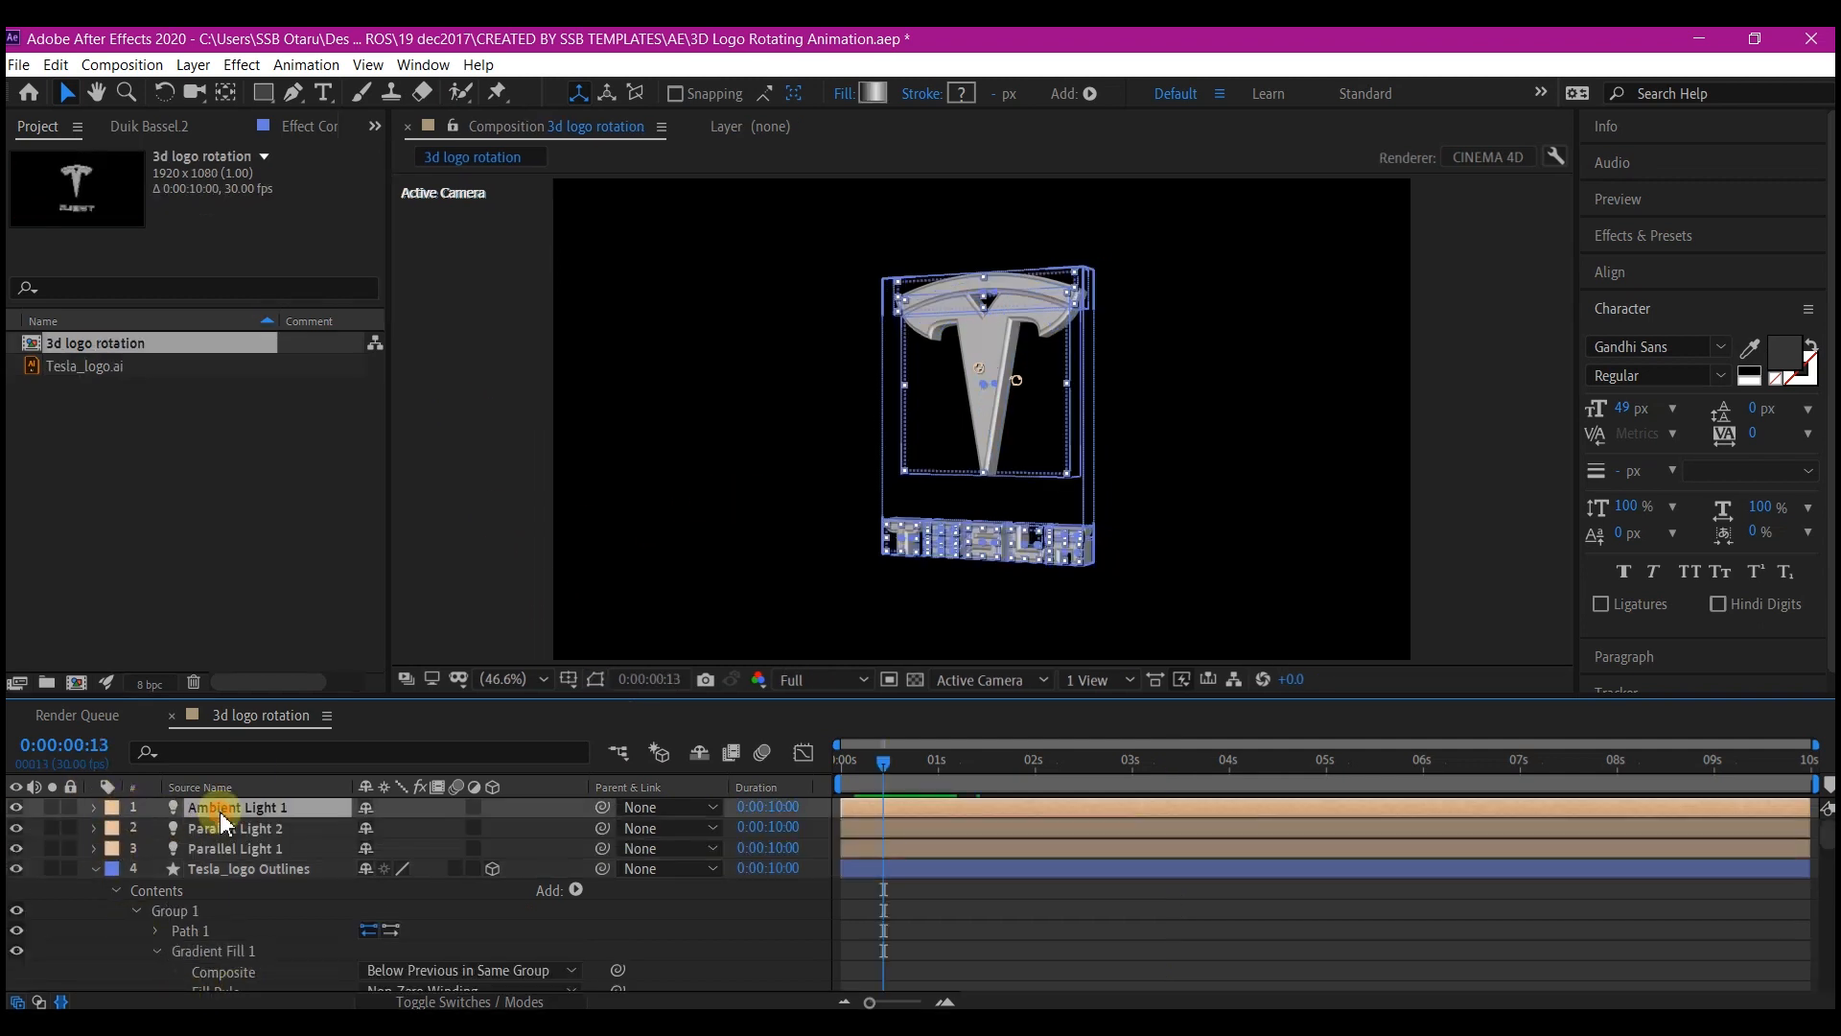
right_click(102, 937)
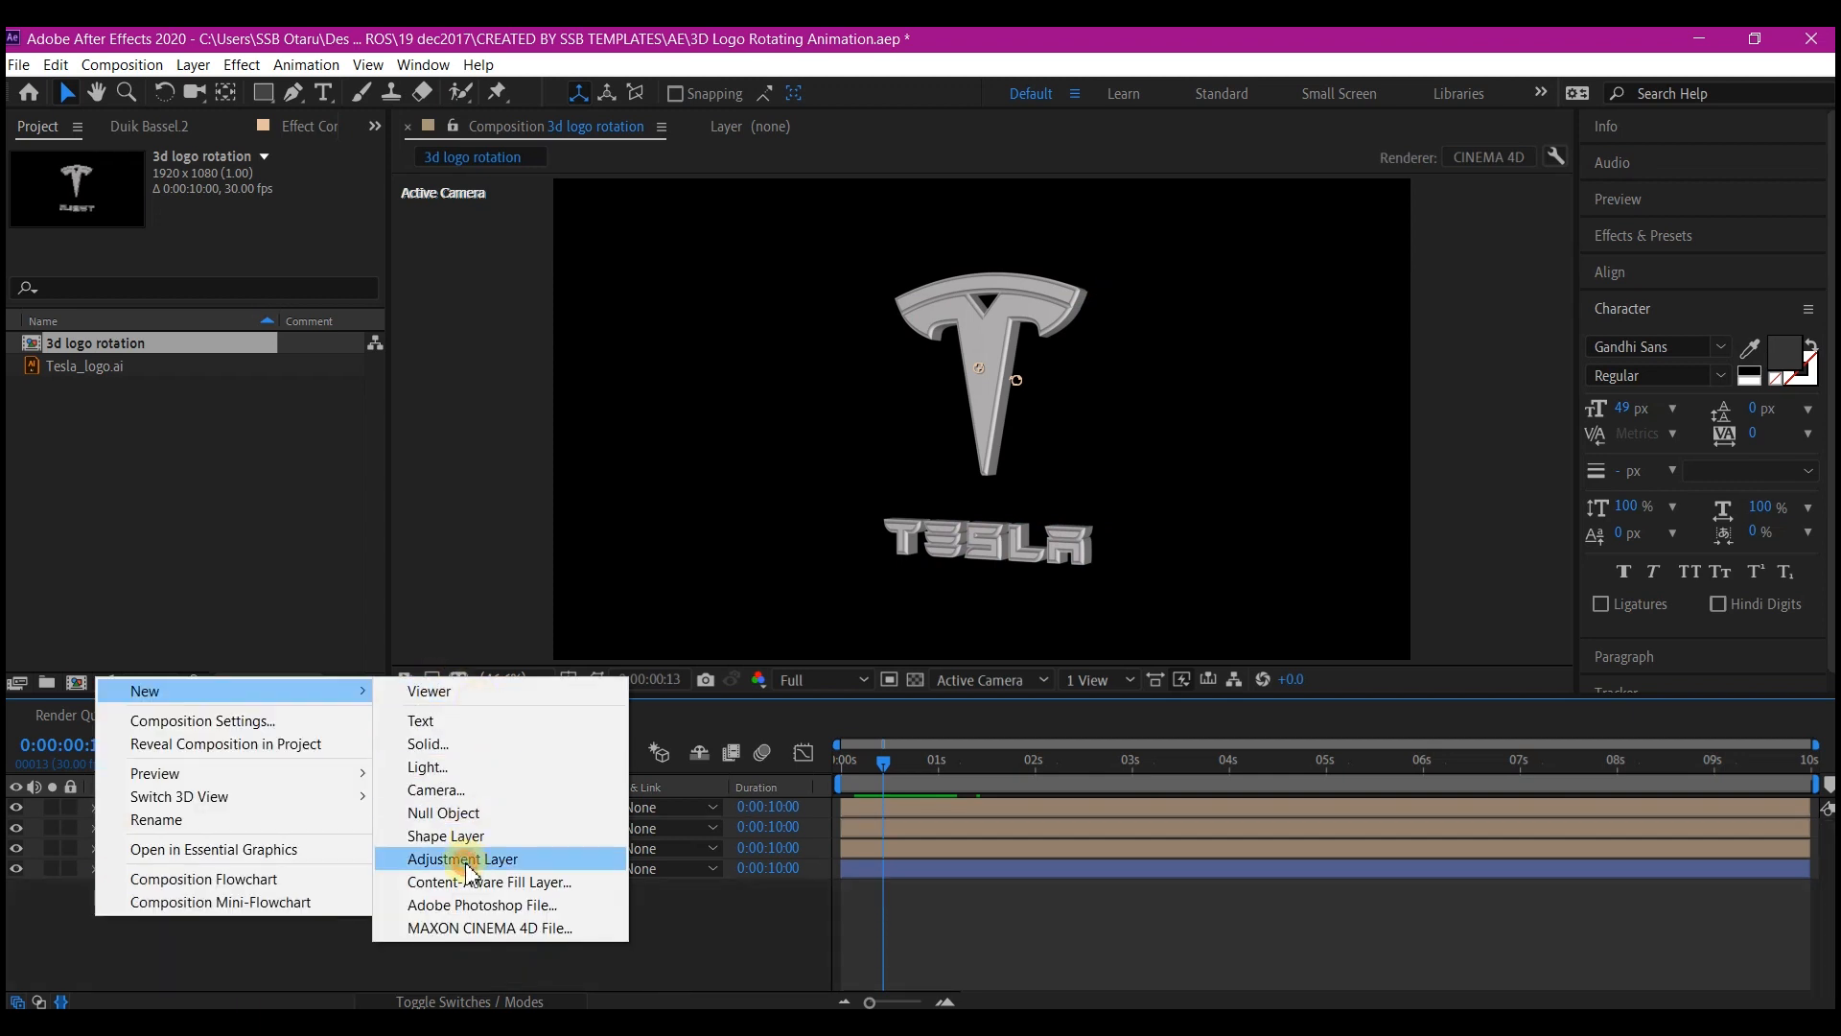
left_click(467, 868)
Step: Find the Curves effect and apply it to Adjustment Layer 1
left_click(1642, 235)
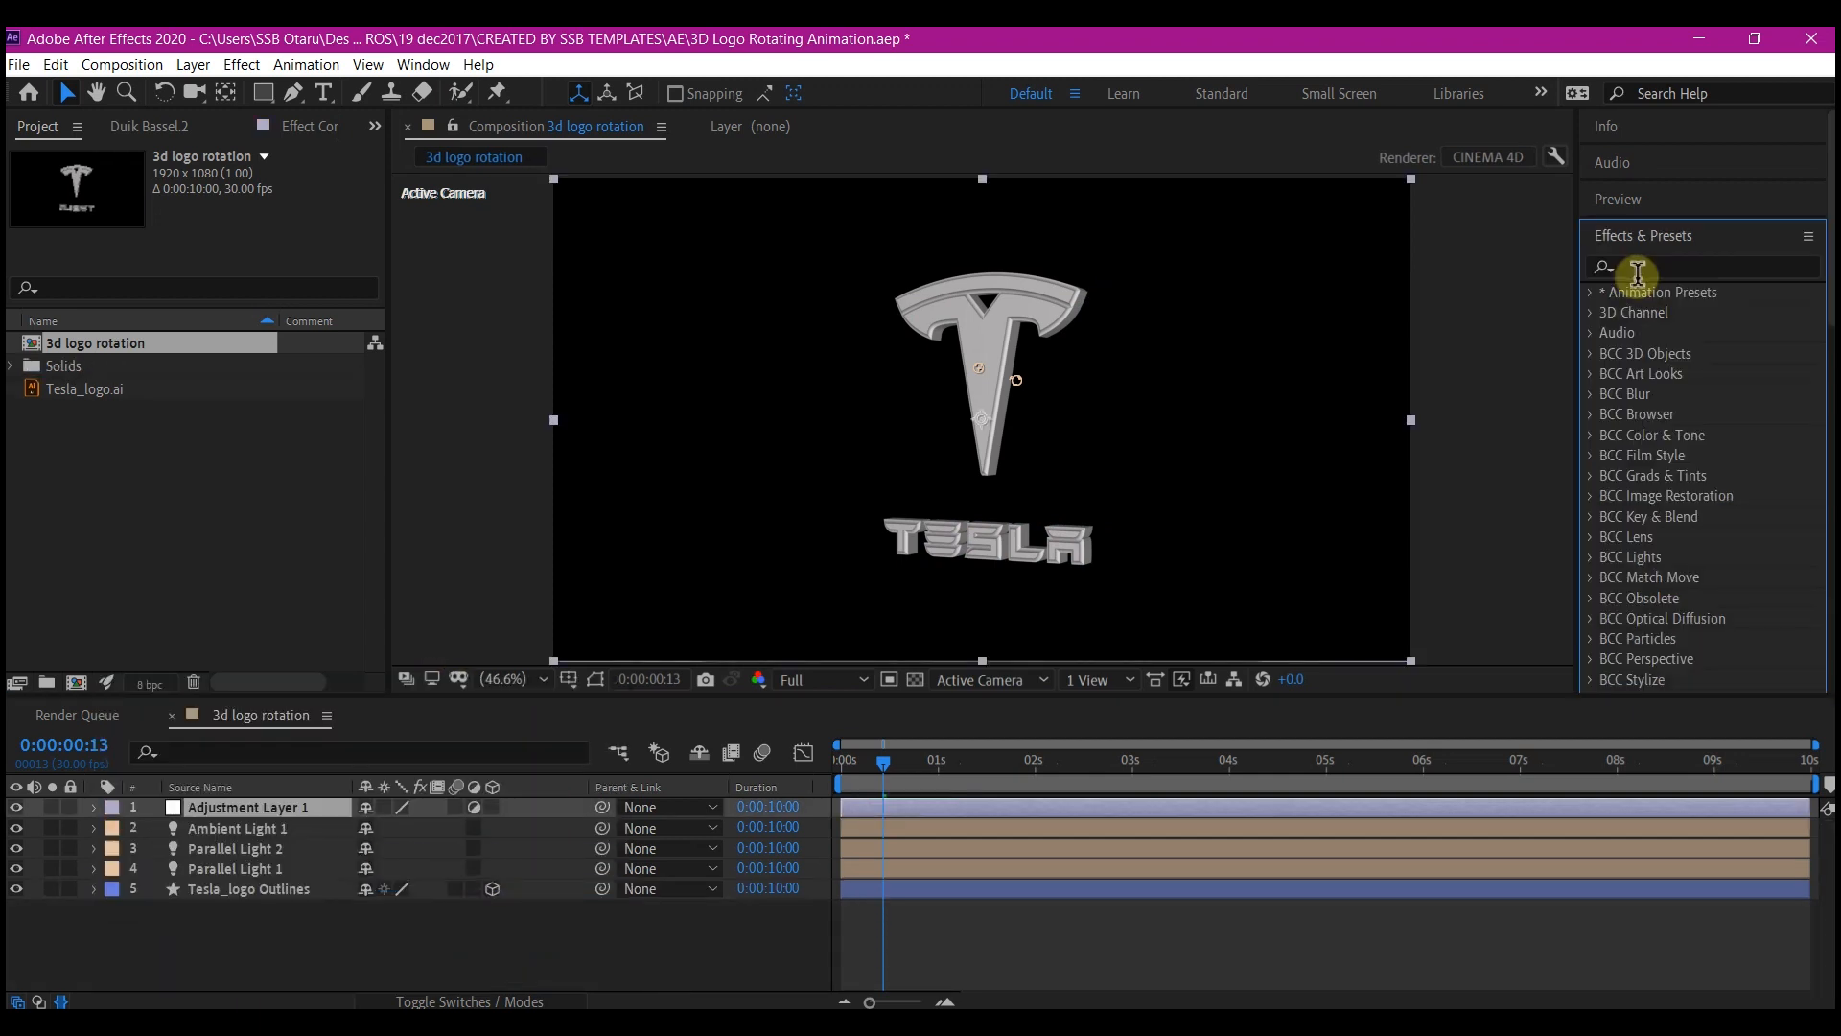
left_click(1660, 265)
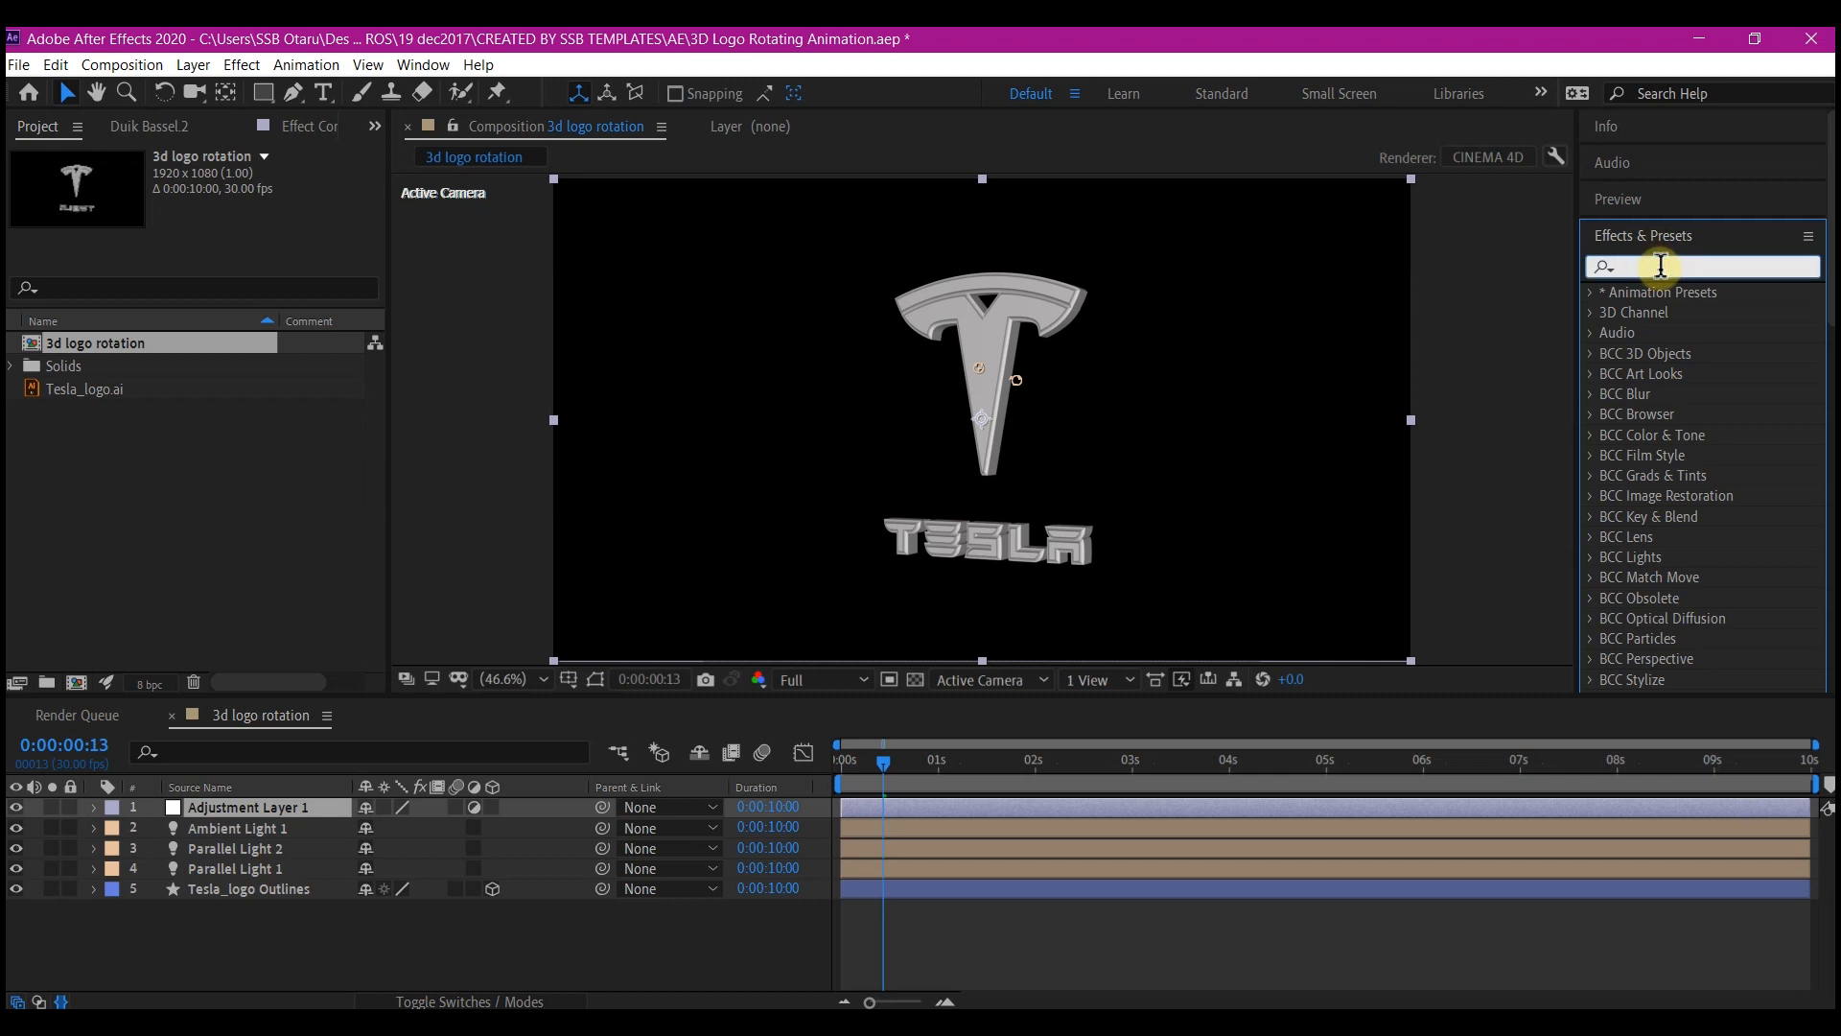
type("curve")
left_click(1653, 376)
left_click_drag(1650, 371, 255, 814)
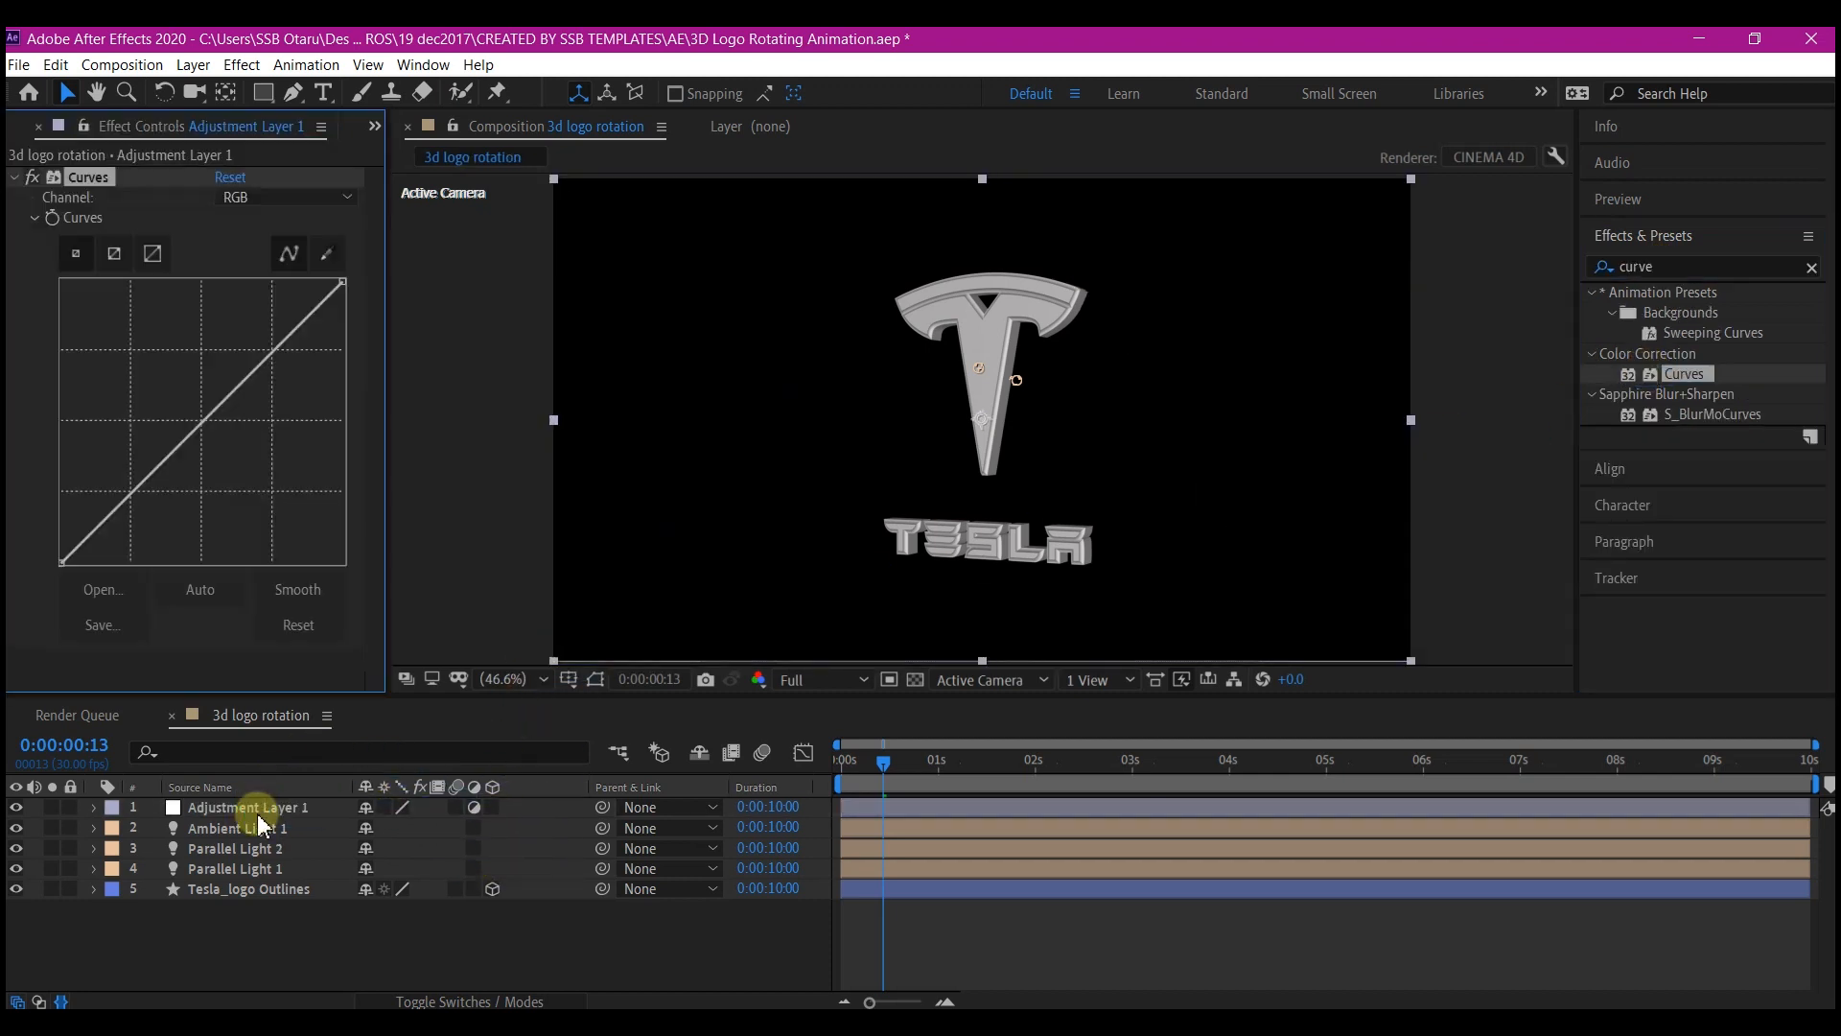
Step: Raise the midtones of the Green channel in the Curves effect to tint the logo green
left_click(251, 198)
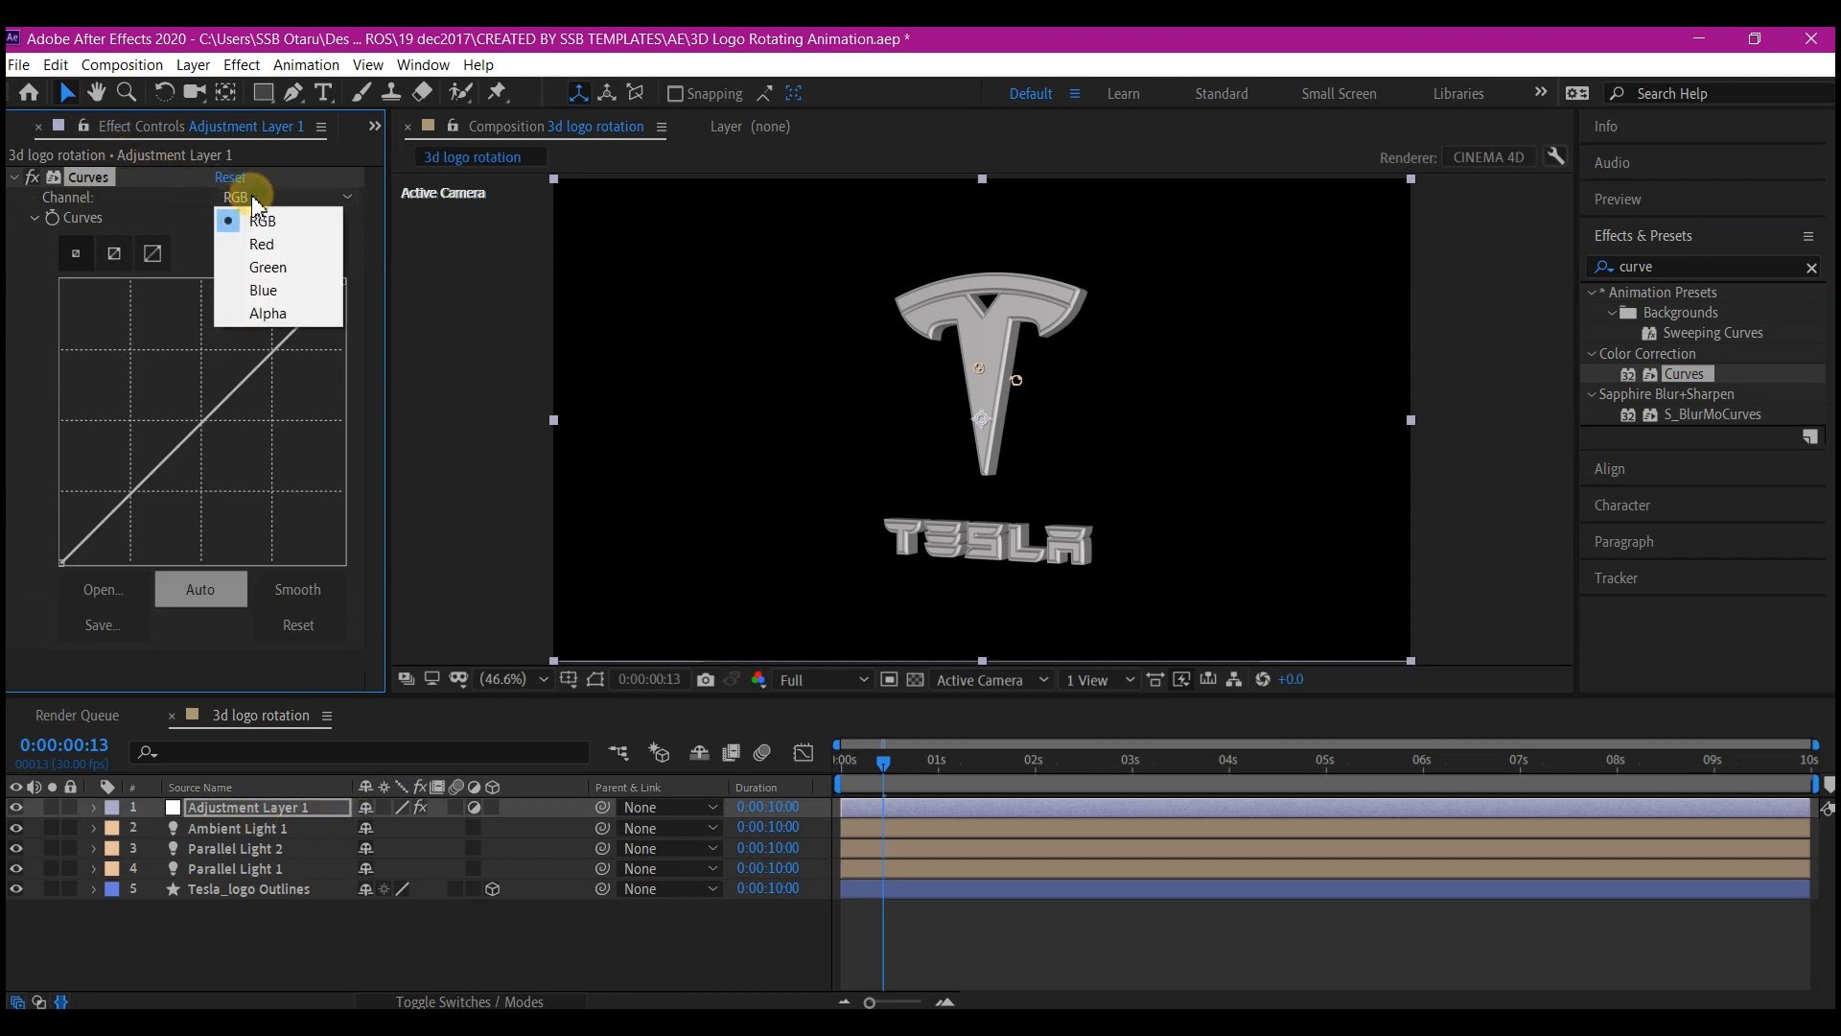
left_click(255, 271)
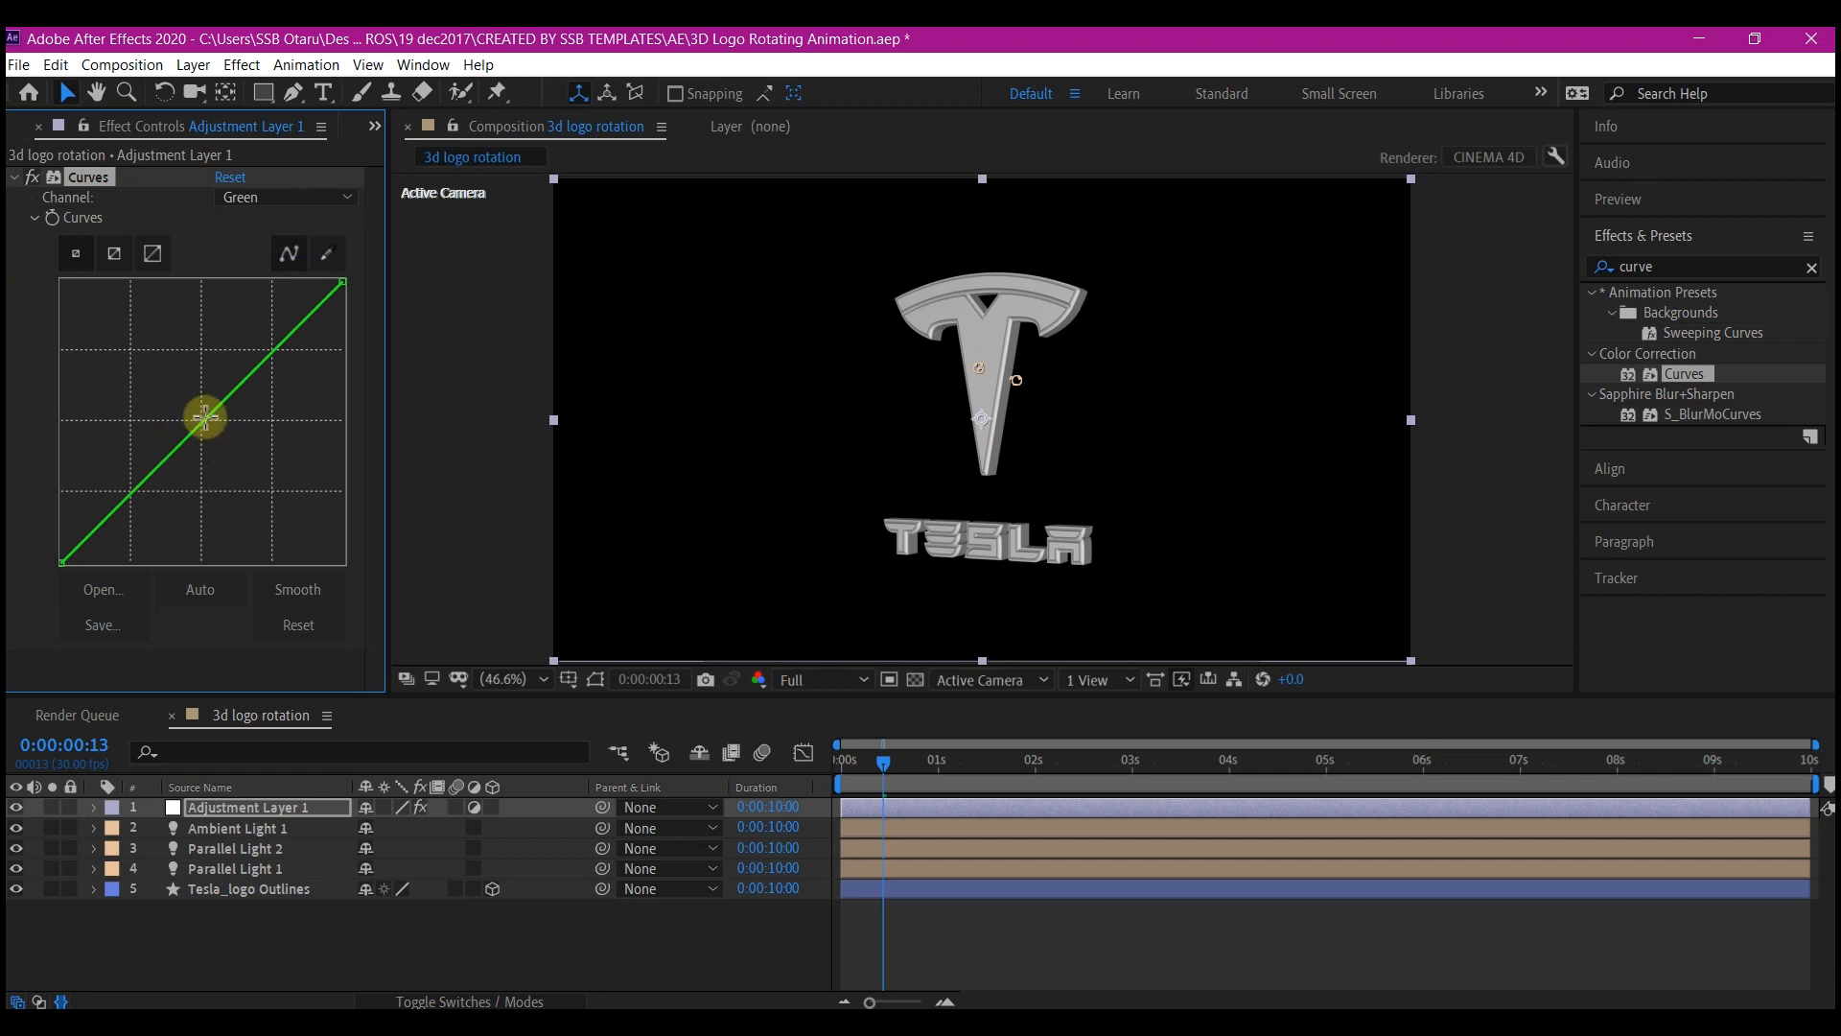
mouse_move(205, 419)
left_mouse_down()
mouse_move(191, 432)
mouse_move(188, 413)
left_mouse_up()
Step: Duplicate the Curves effect on Adjustment Layer 1 and reset the copy to its default curve
left_click(79, 181)
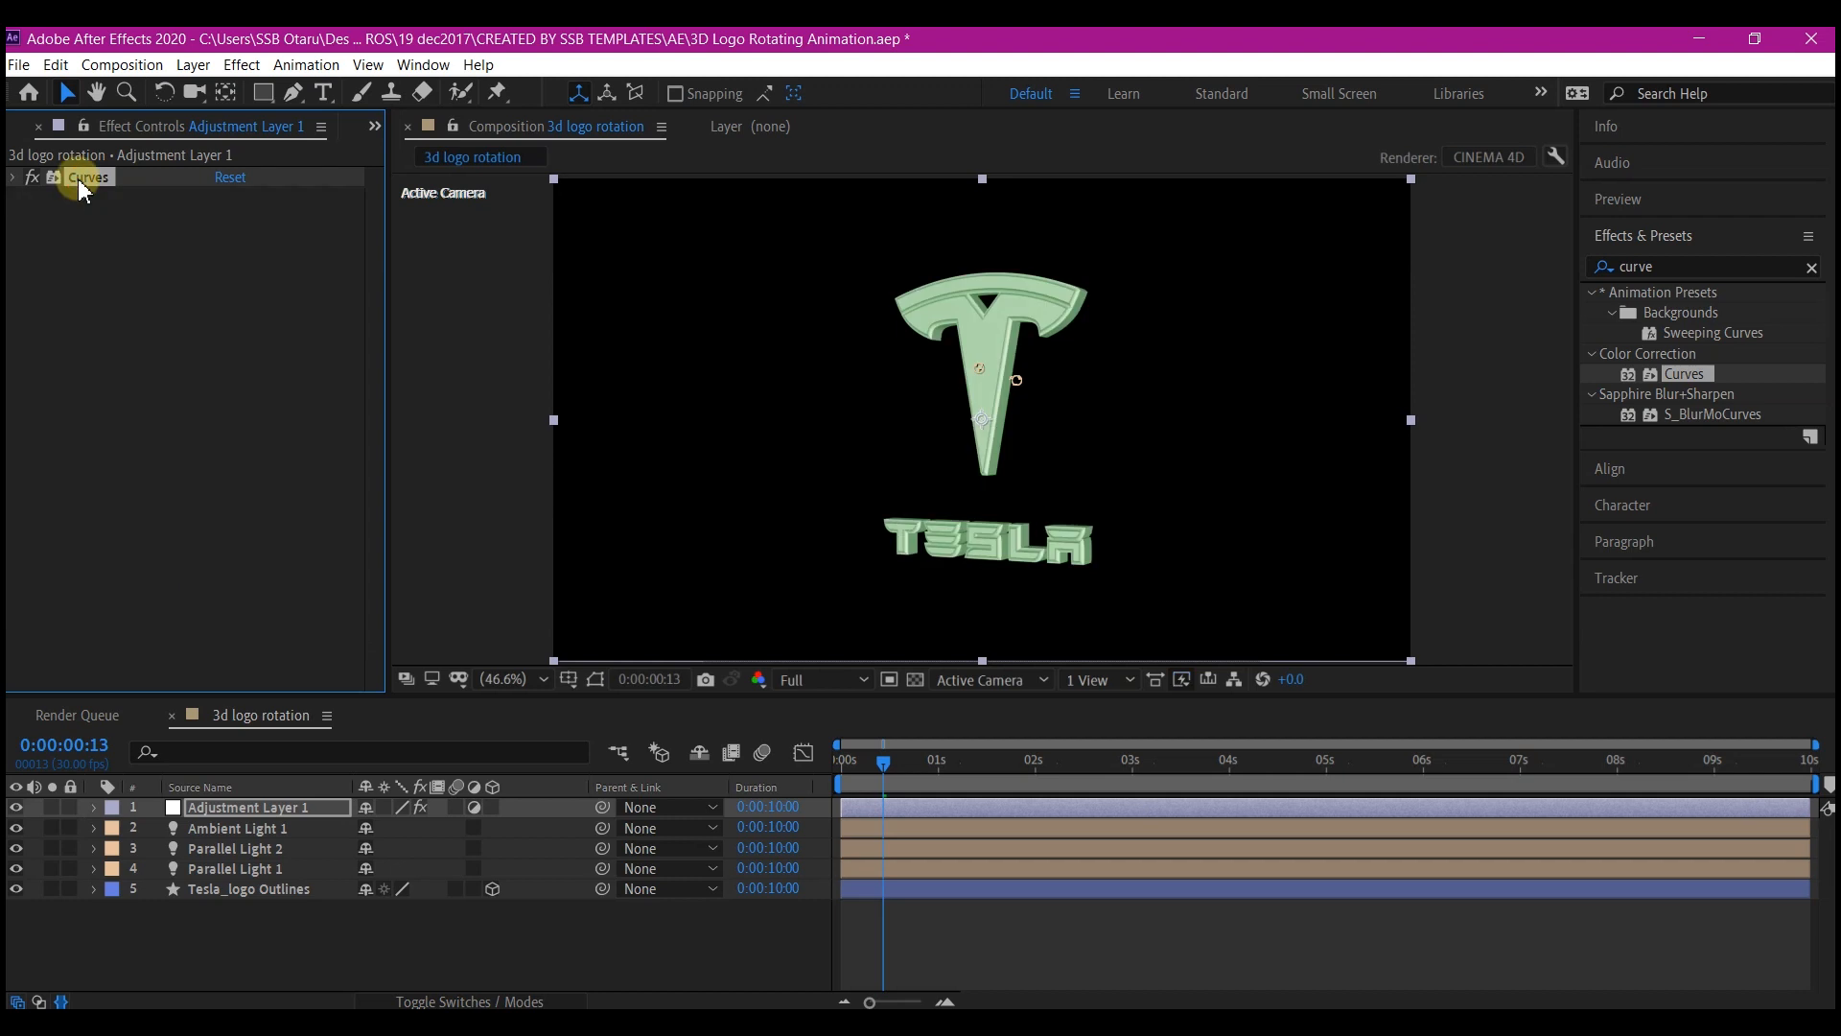
key("ctrl+d")
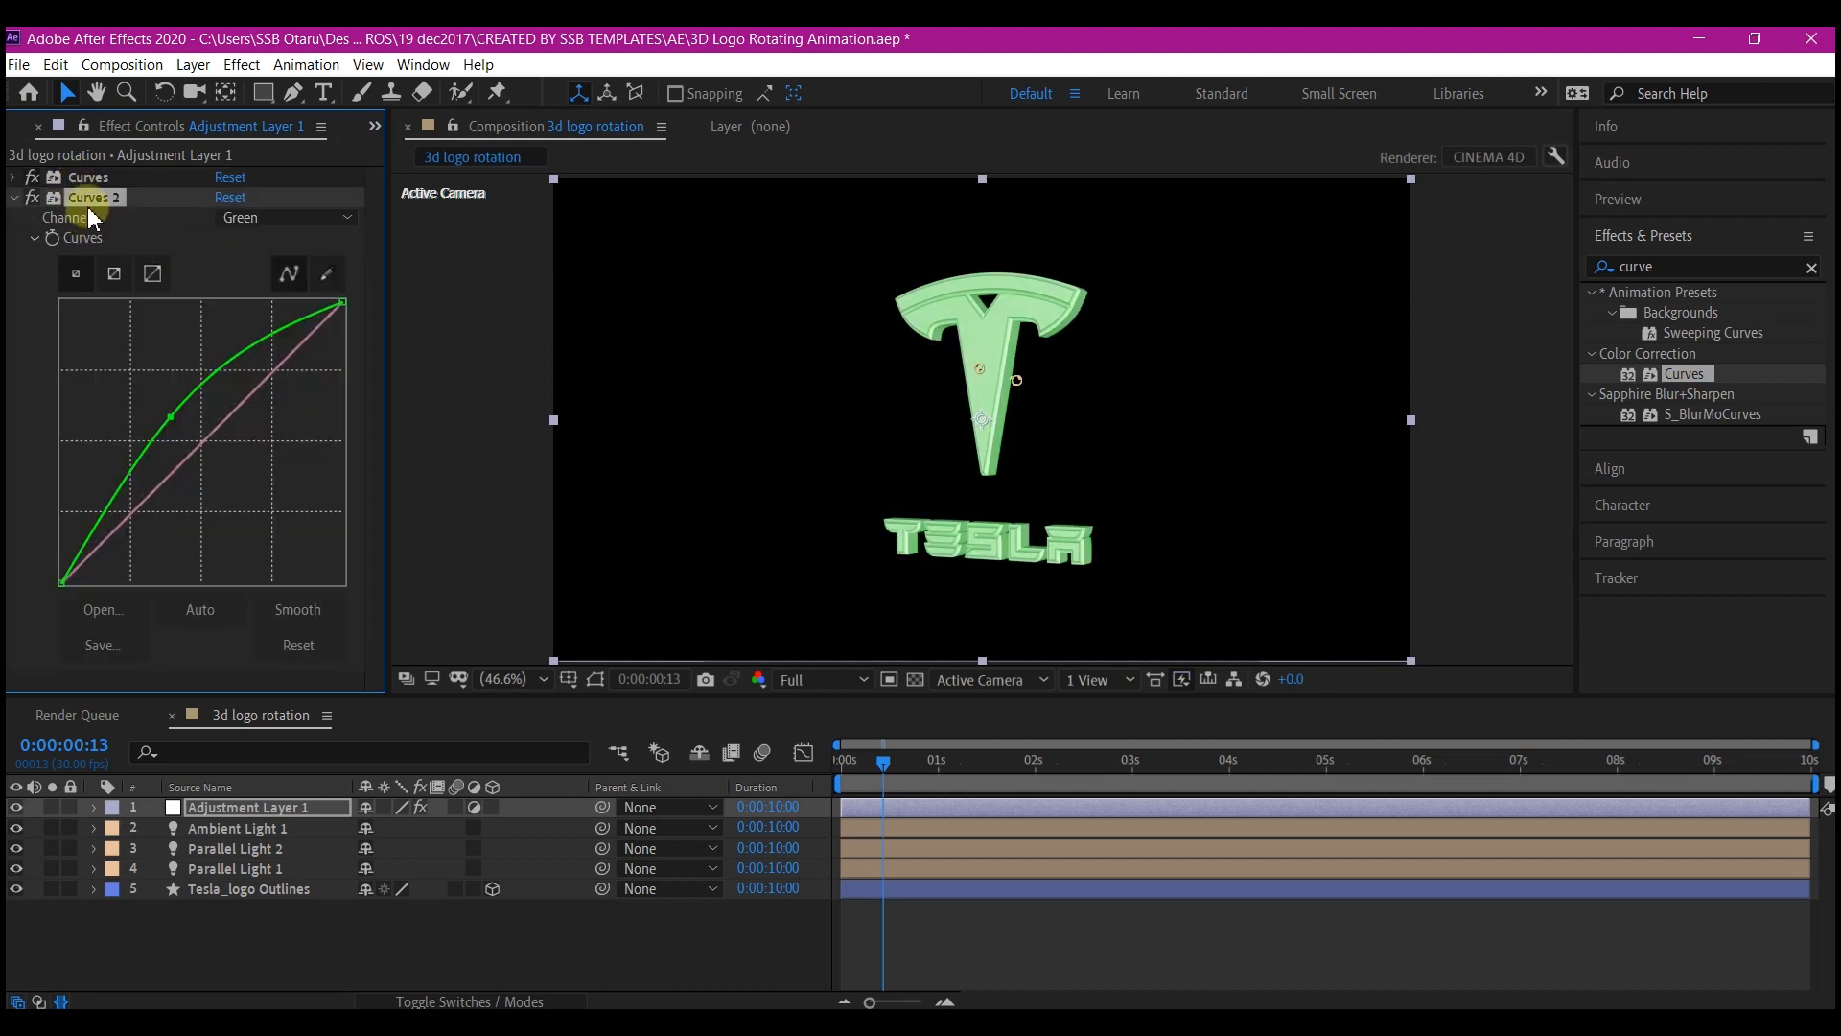
left_click(230, 198)
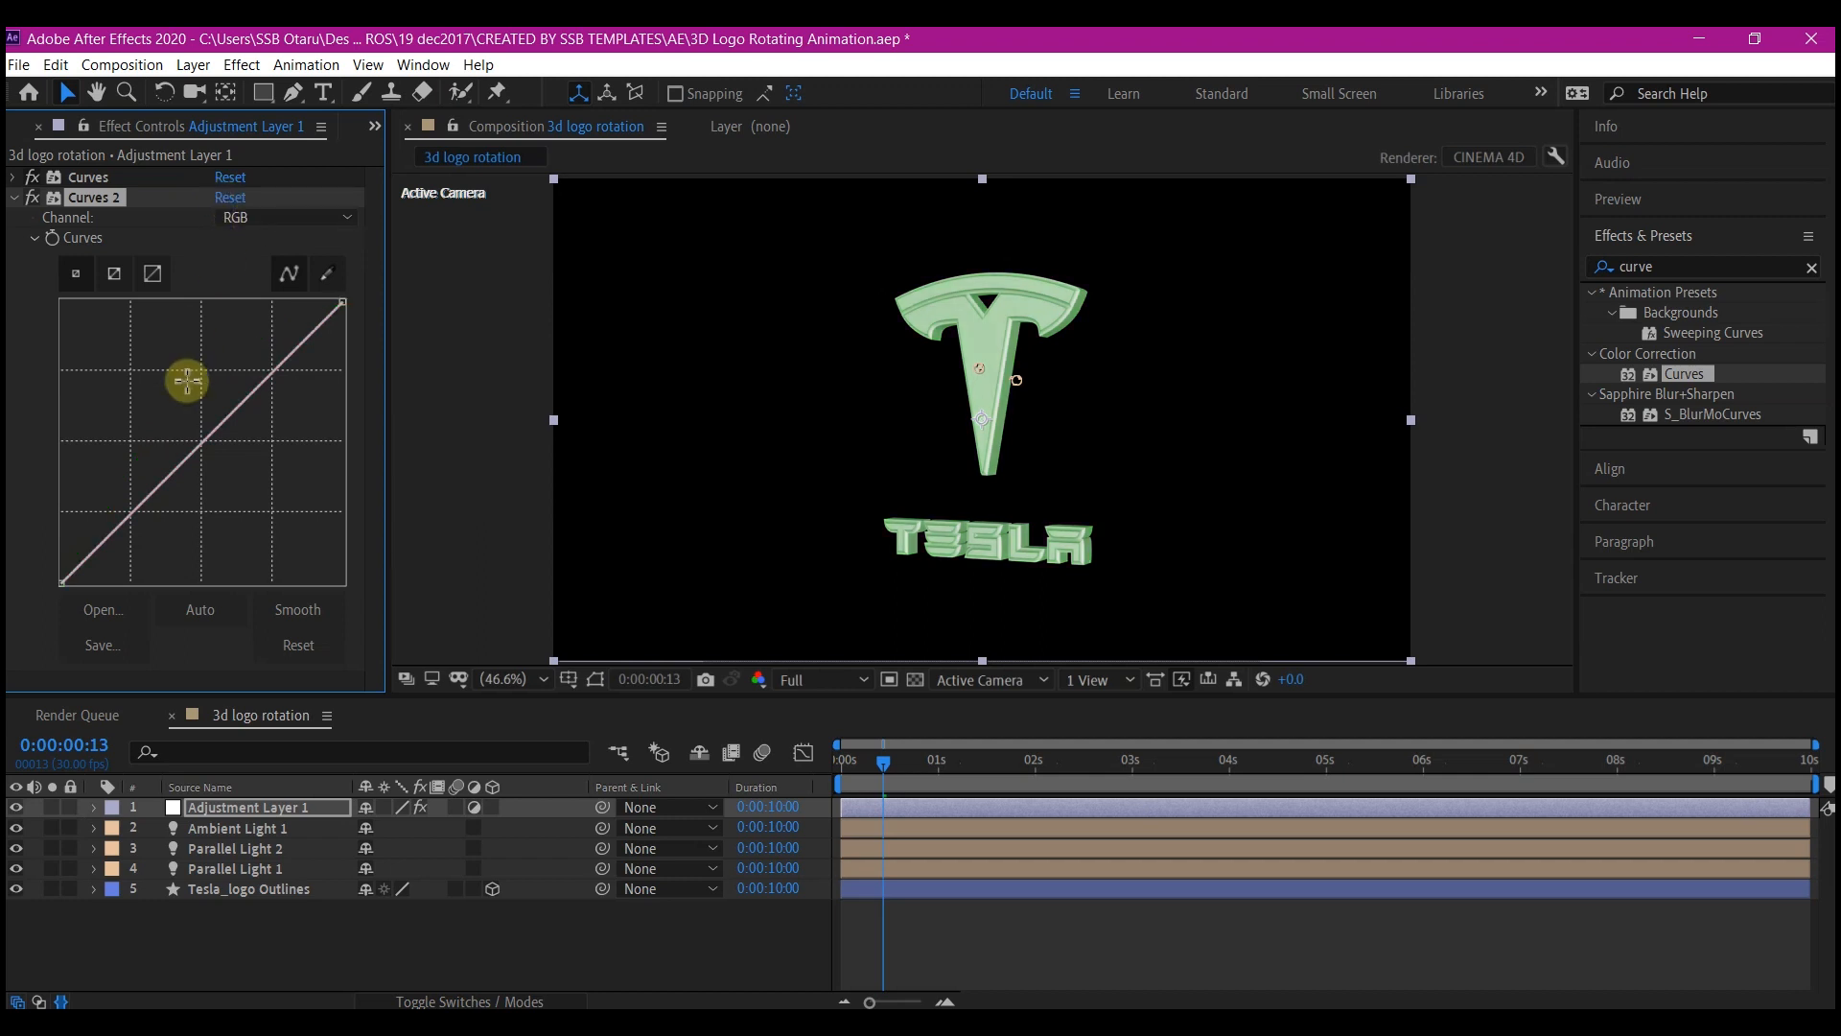
Step: Anchor the midpoint of the RGB curve in Curves 2 and pull its lower quarter slightly down to deepen the shadows
left_click(201, 442)
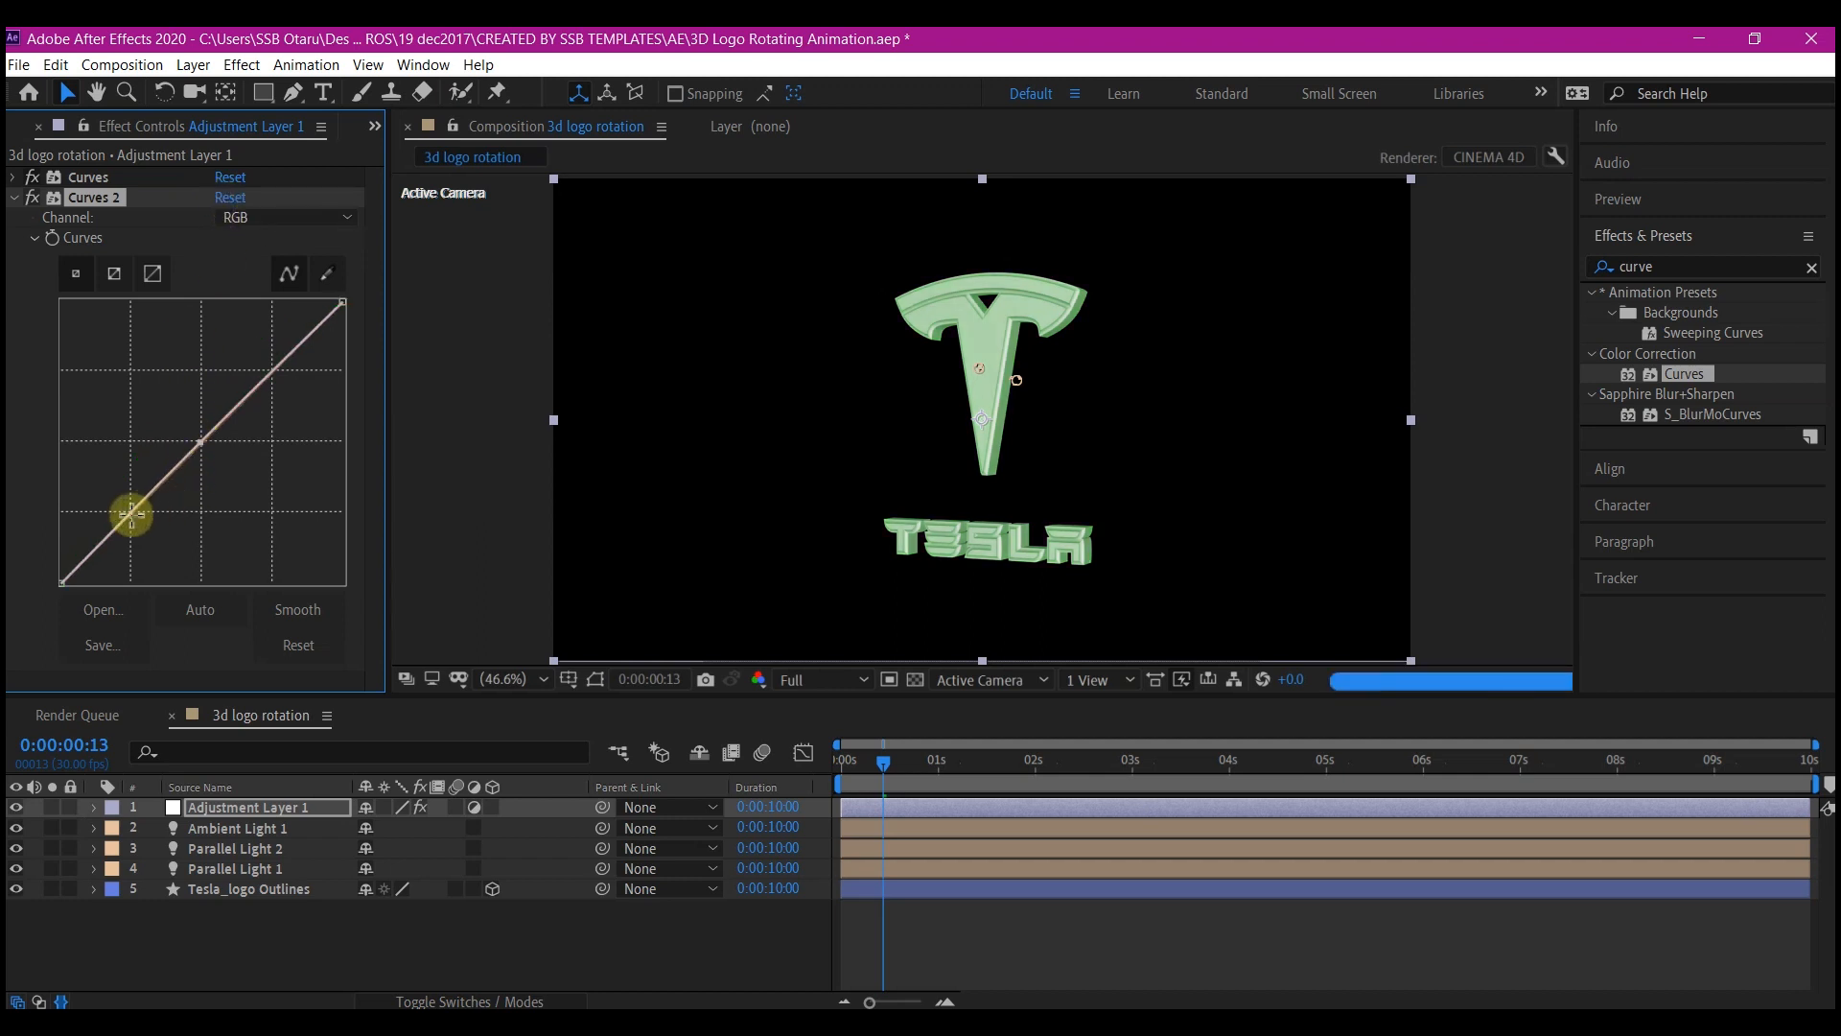
left_click_drag(131, 515, 123, 523)
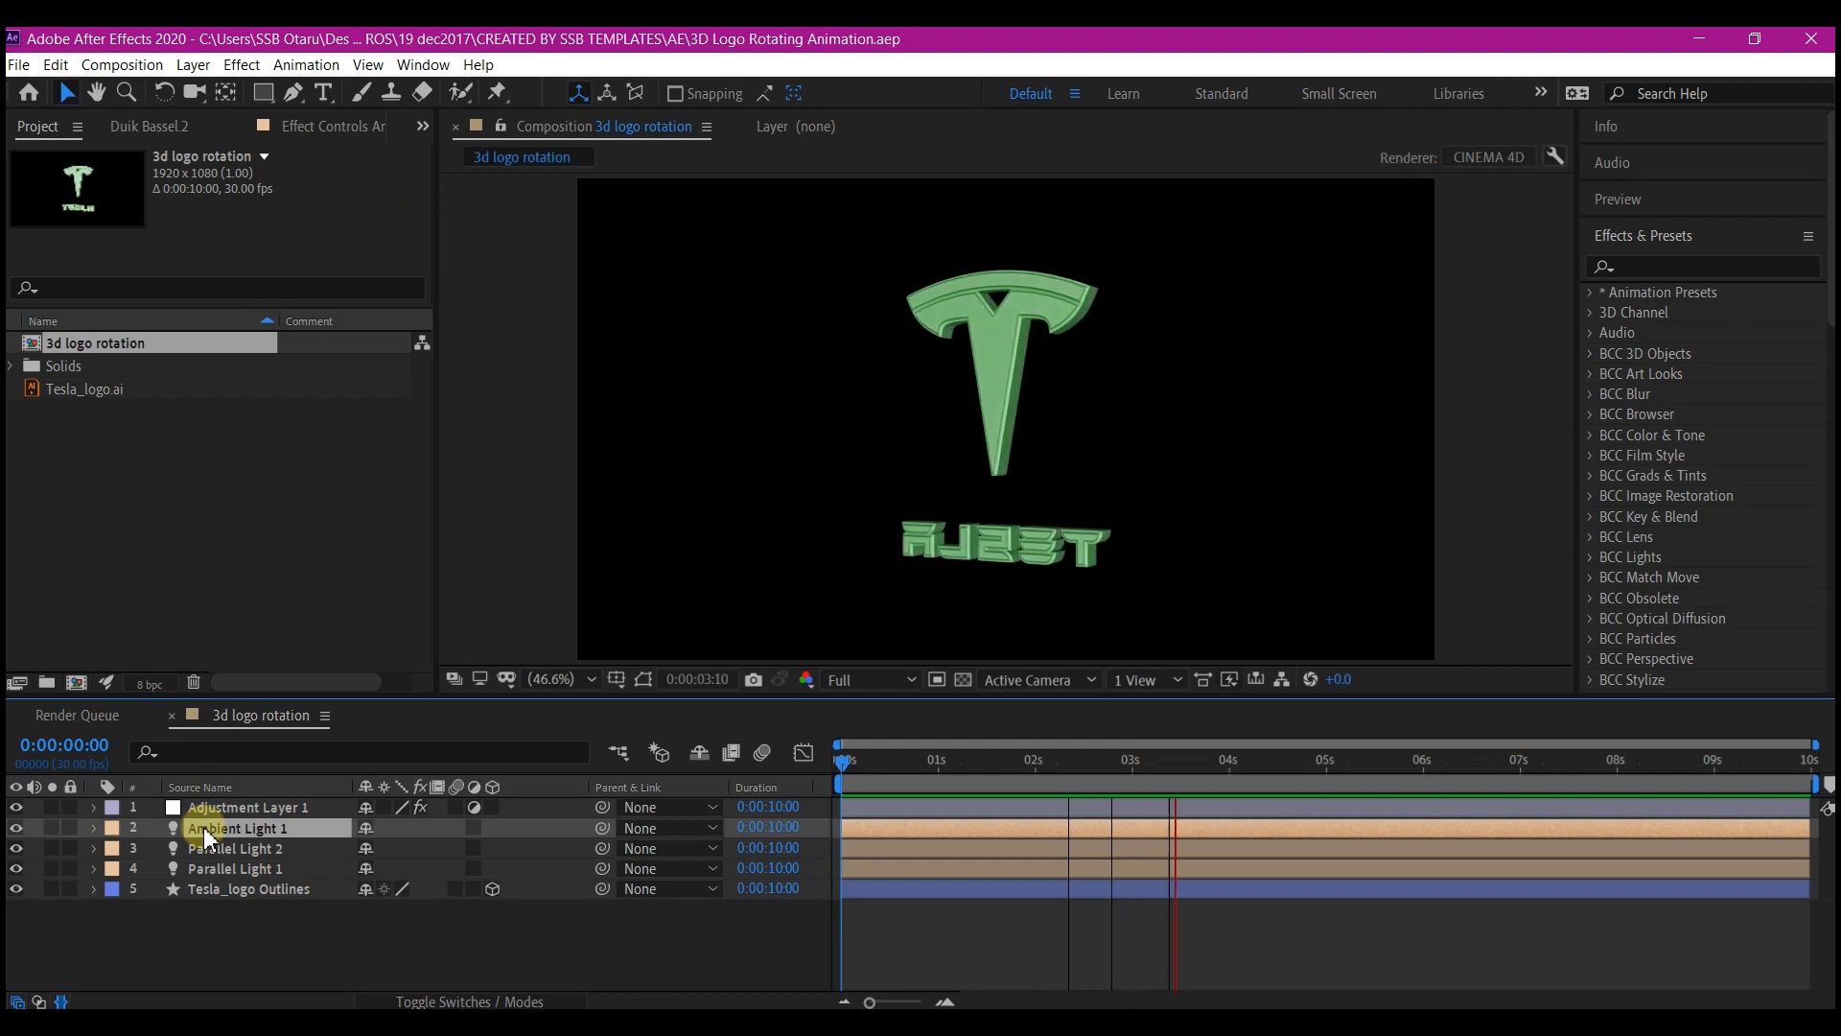